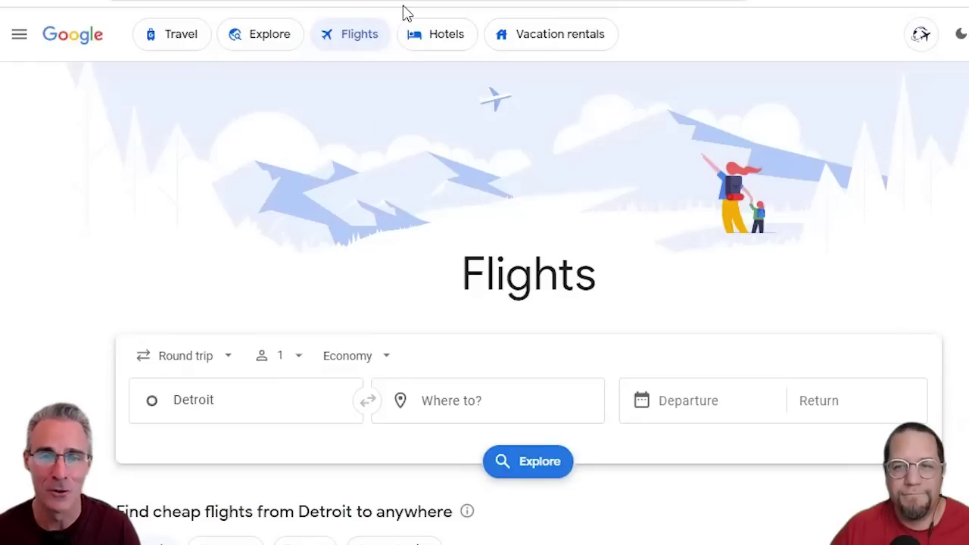
Set the trip type of the flight search to One way.
scroll(238, 141, down, 1)
click(188, 291)
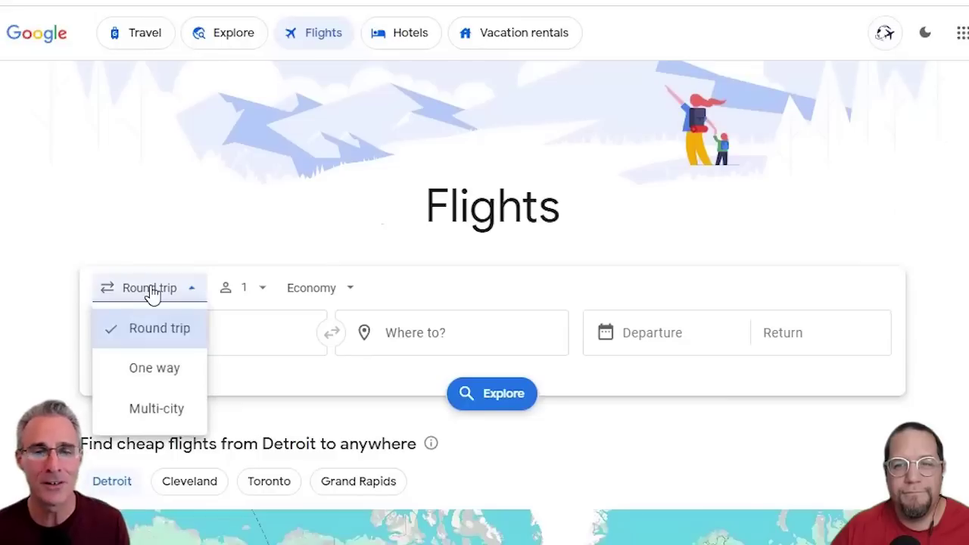
click(148, 369)
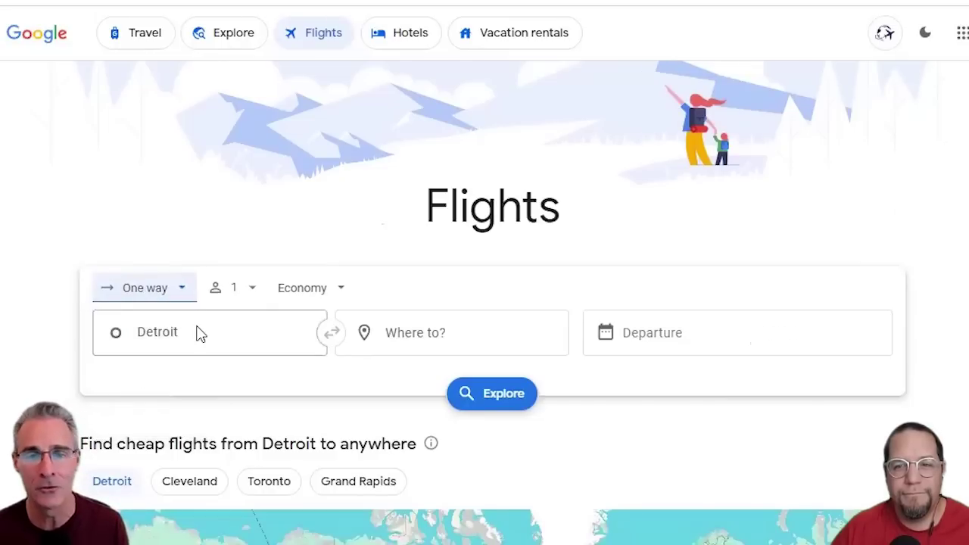
Set the flight destination to the city of Fort Lauderdale, Florida.
click(435, 321)
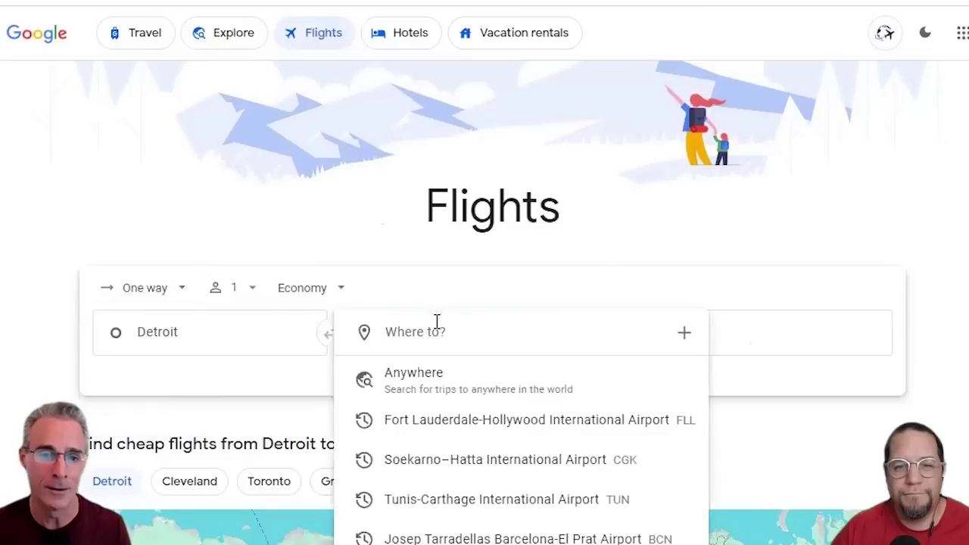
text(florida)
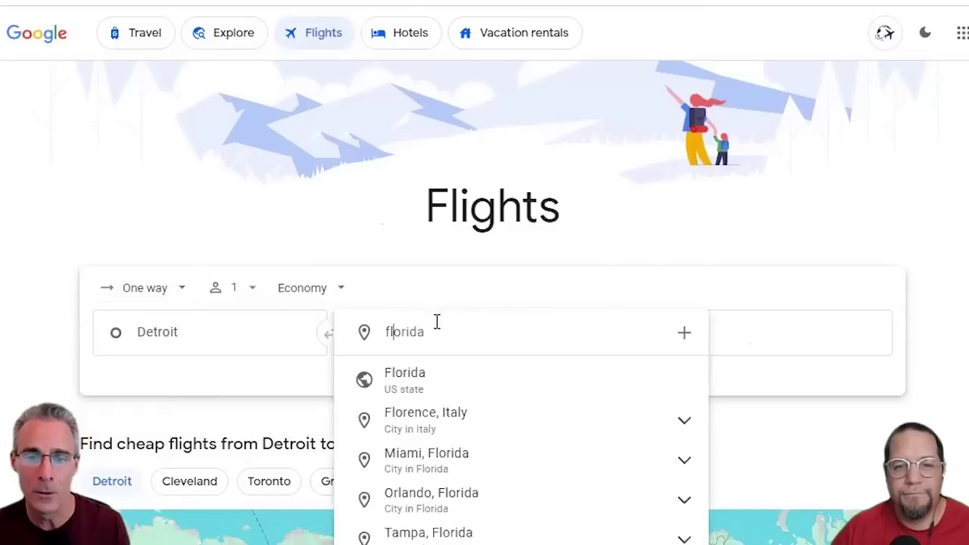
key(BackSpace)
key(BackSpace)
key(BackSpace)
key(BackSpace)
key(BackSpace)
text(ll)
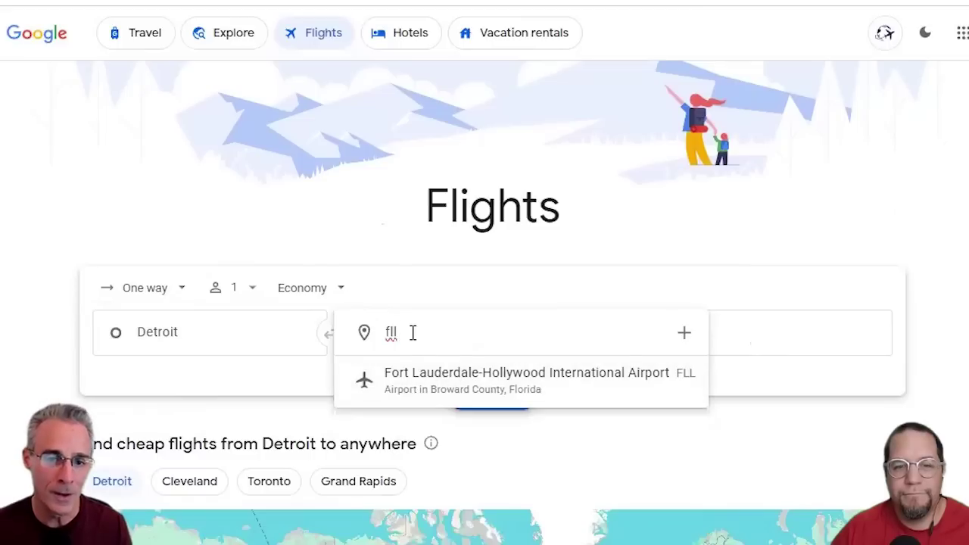
key(BackSpace)
key(BackSpace)
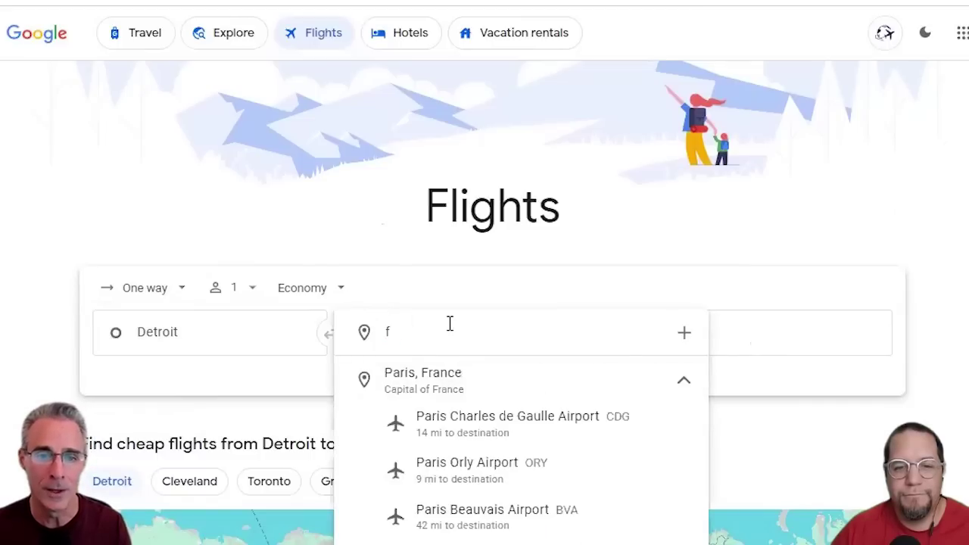
text(ort)
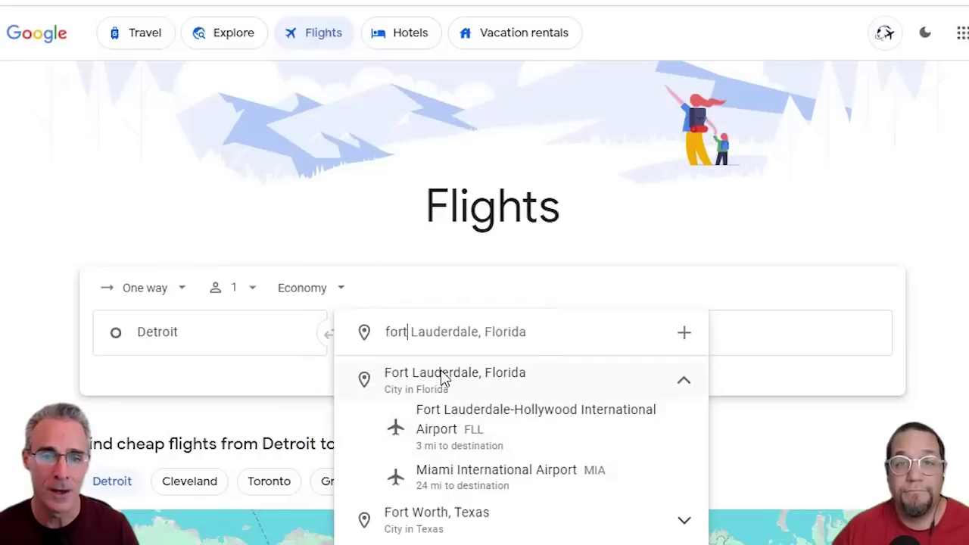
click(413, 386)
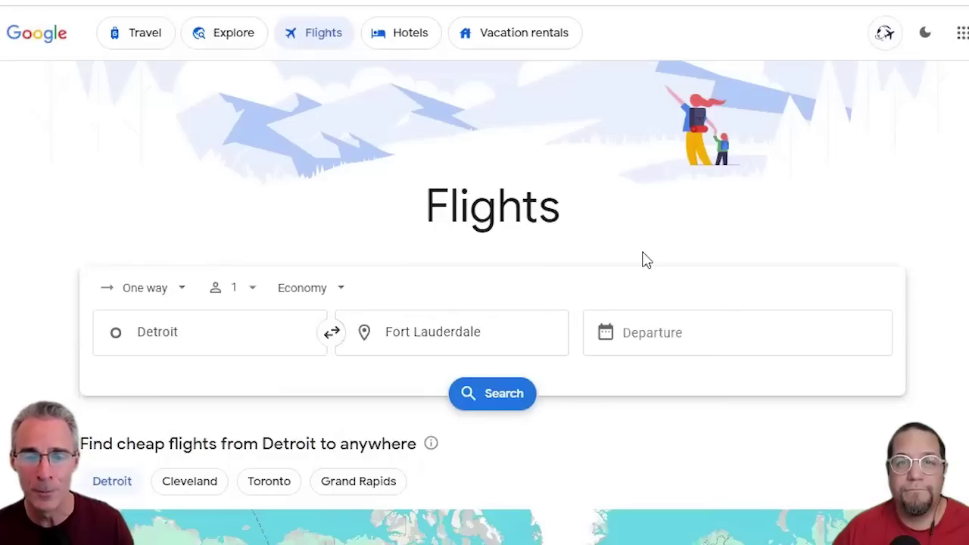
Set the departure date to Wed, Nov 13 and search for flights.
click(647, 326)
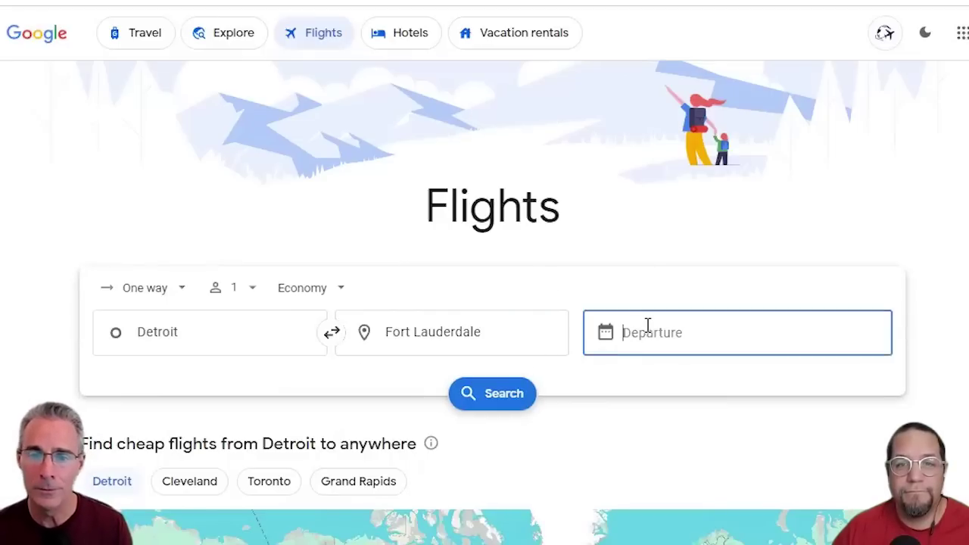
click(641, 339)
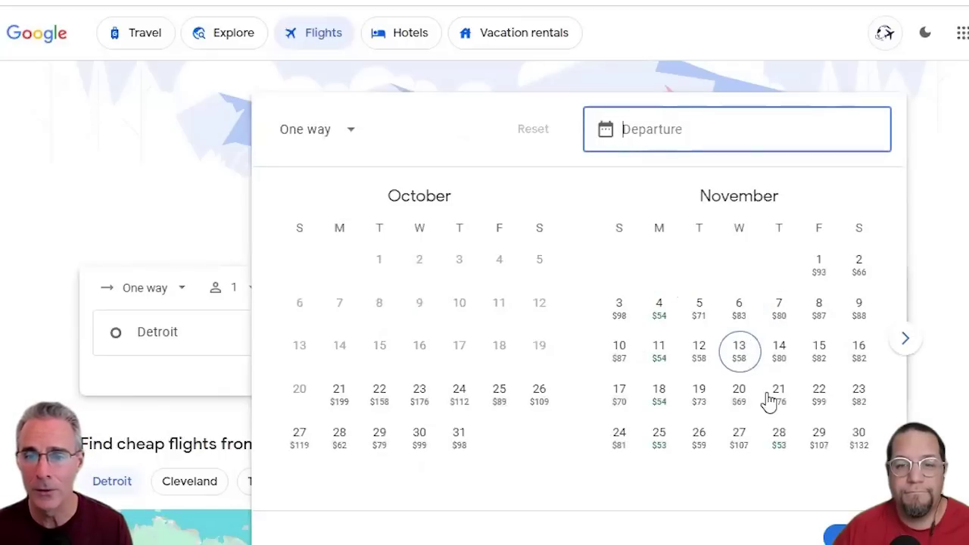
key(Return)
click(856, 534)
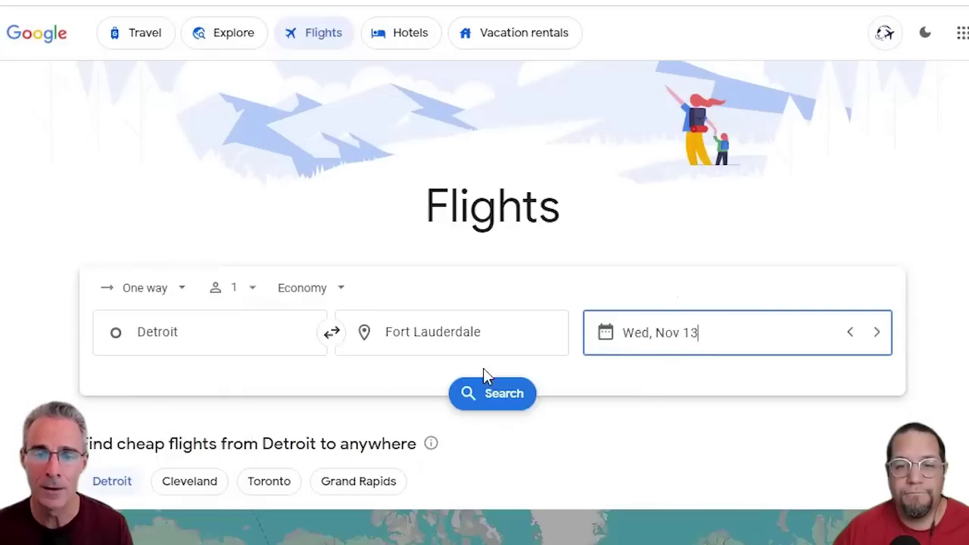
click(505, 396)
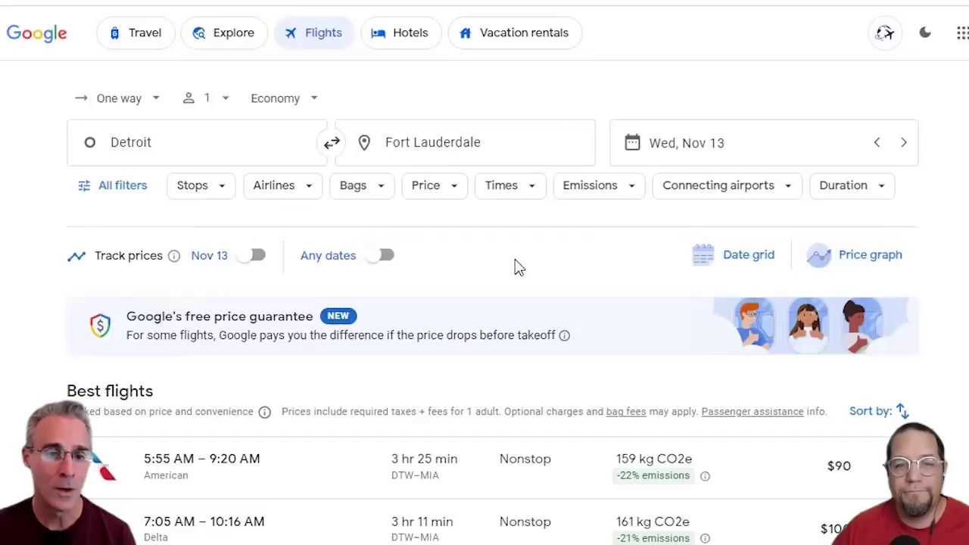
Turn price tracking on and off again, first for Nov 13 and then for any dates.
click(255, 257)
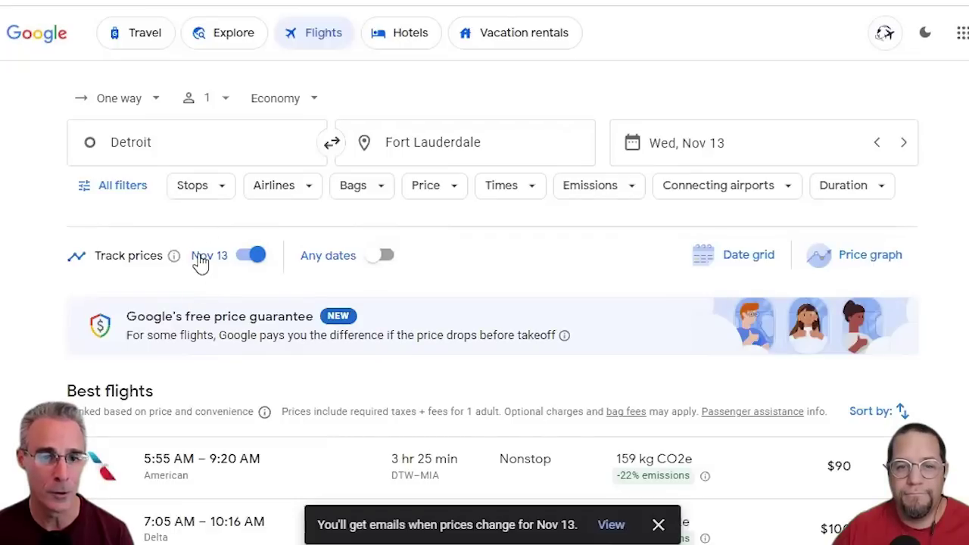
click(244, 259)
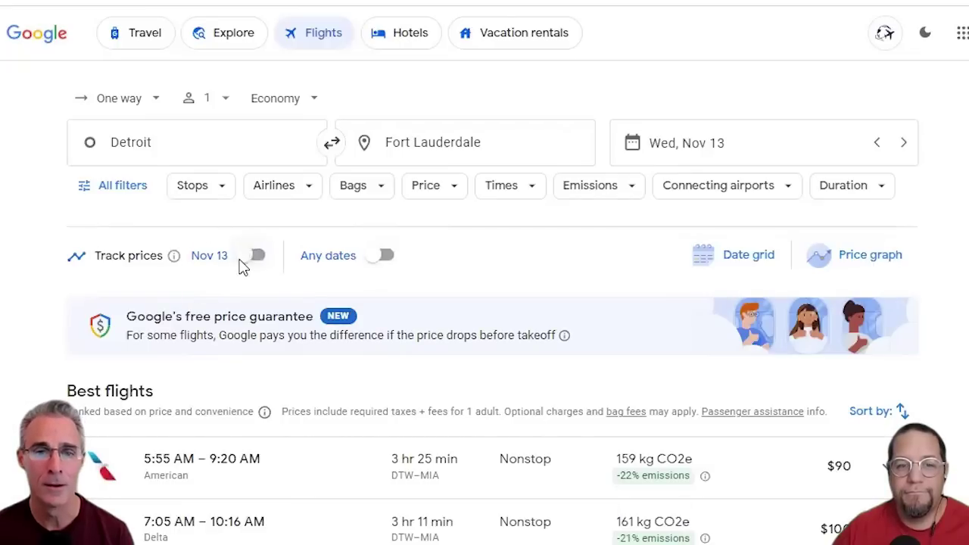
click(386, 256)
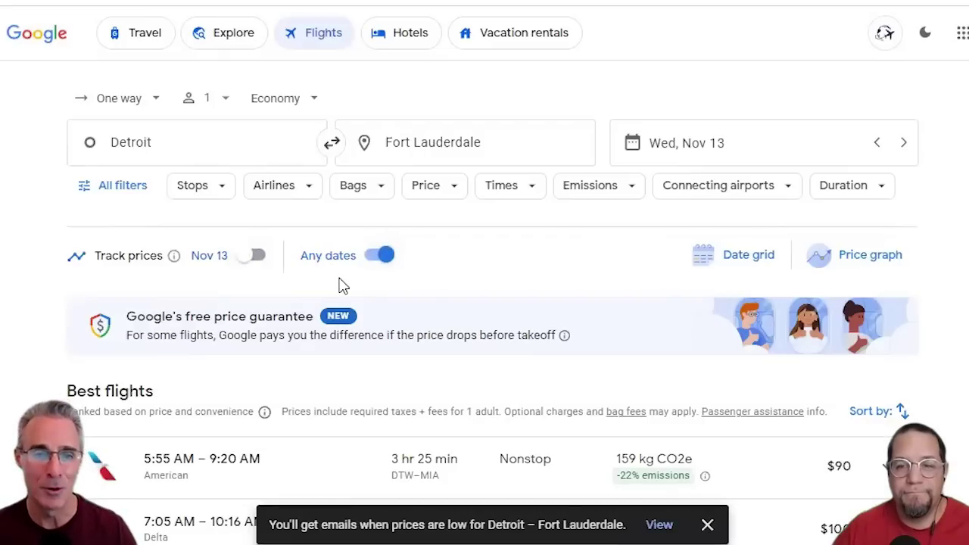
click(377, 257)
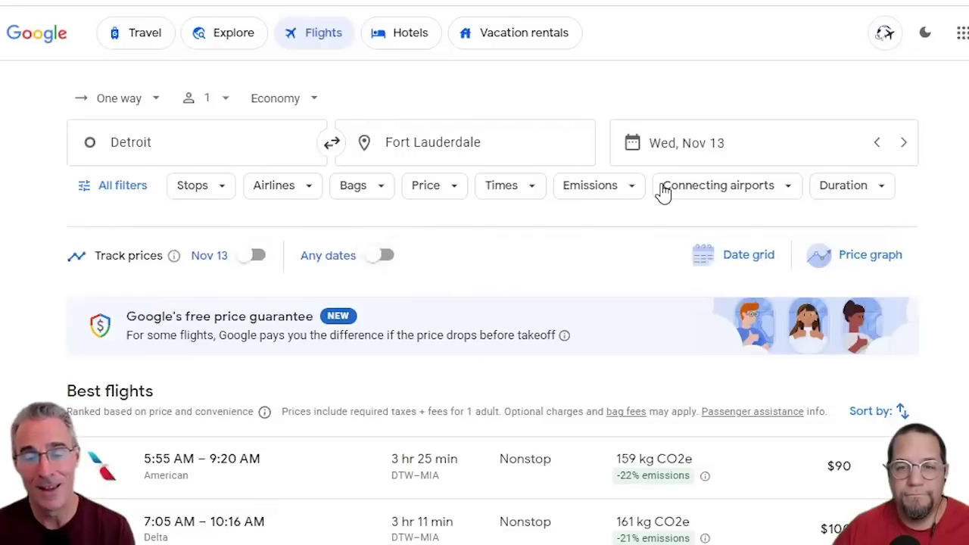
Change the departure date to Mon, Nov 25.
scroll(615, 220, down, 3)
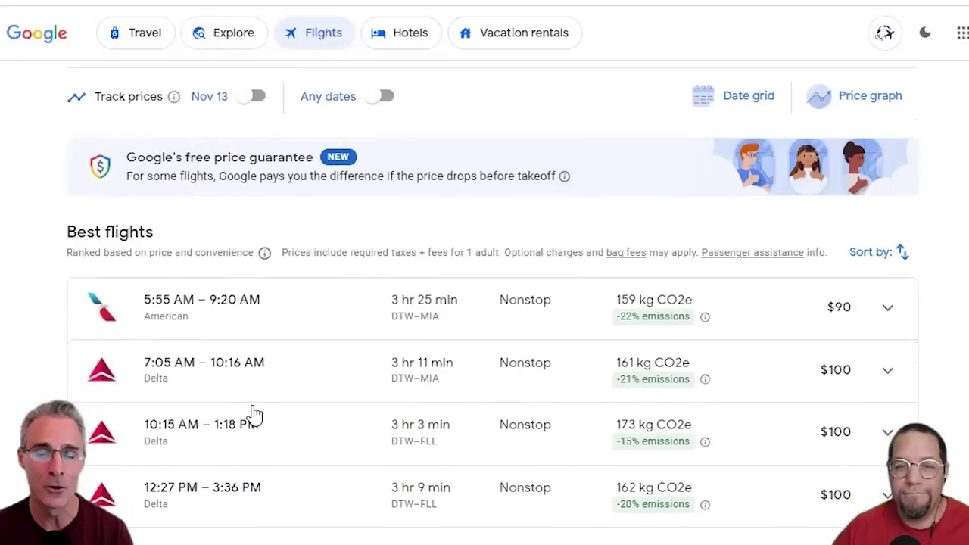
scroll(344, 381, up, 3)
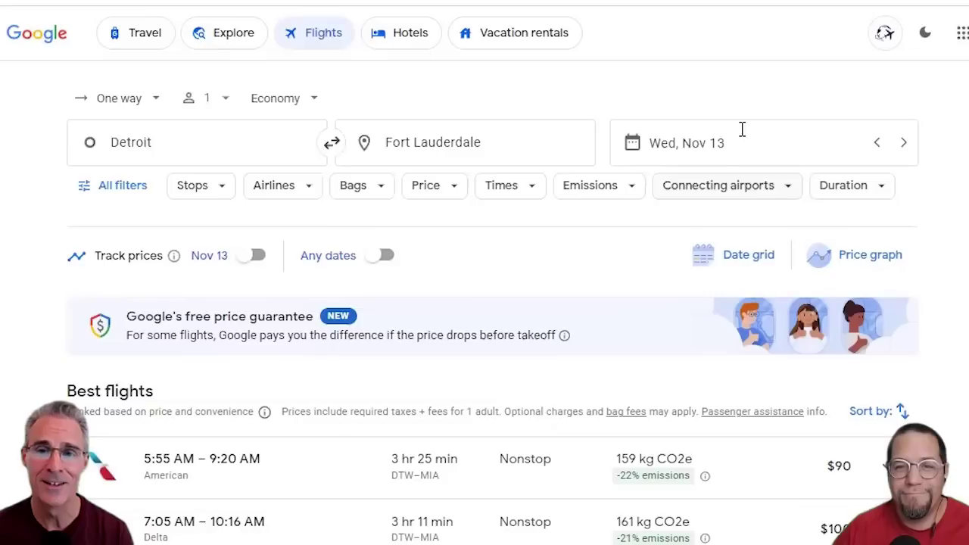
click(688, 144)
click(690, 144)
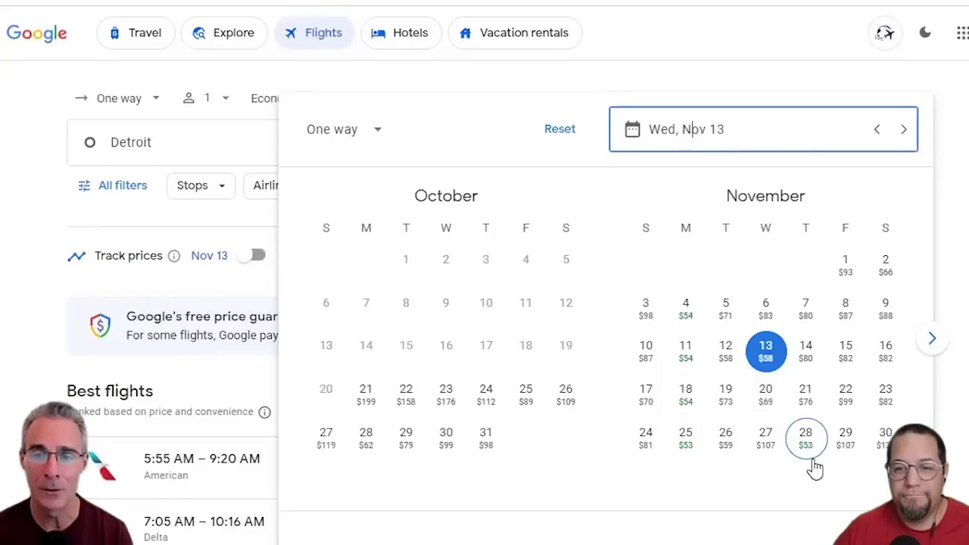
click(685, 437)
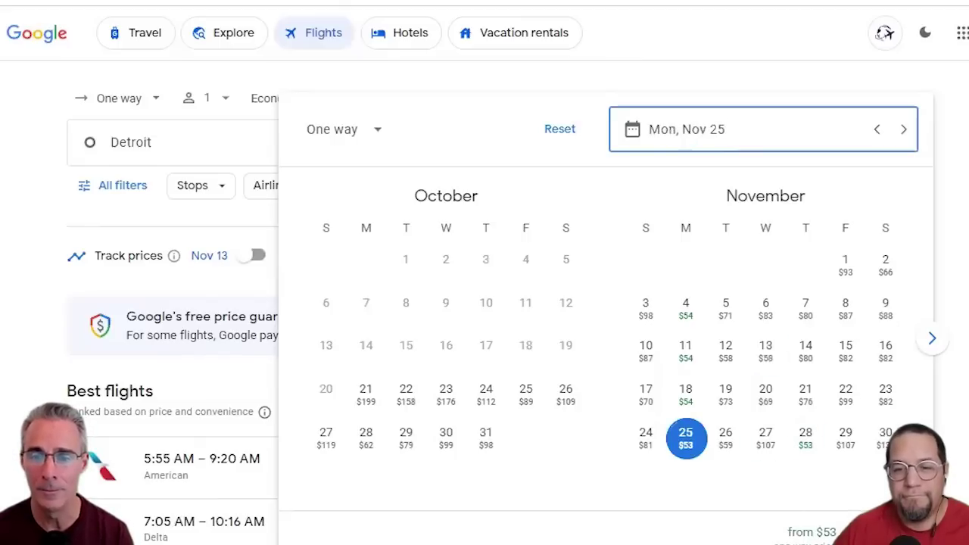
Filter the flight results to fares that include 1 carry-on bag.
scroll(217, 343, down, 2)
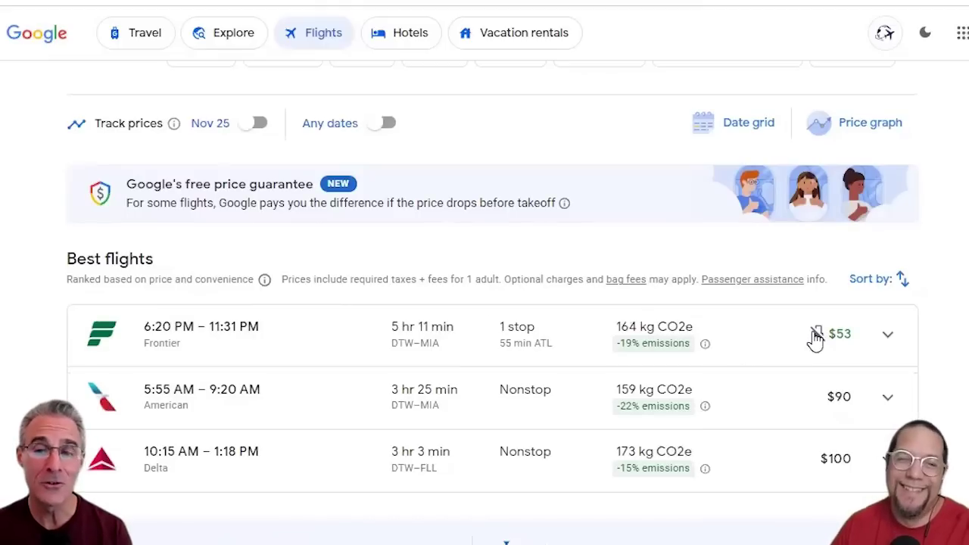
mouse_move(816, 345)
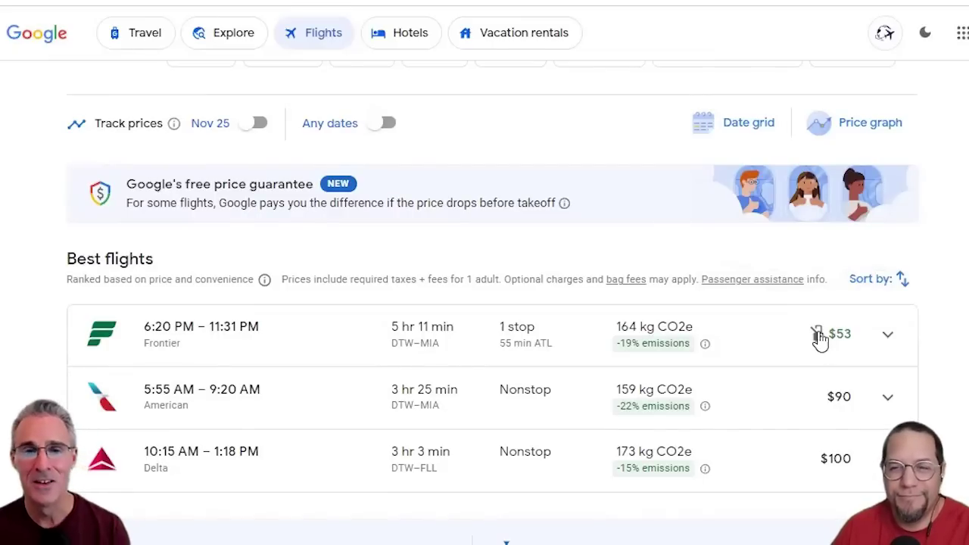
scroll(497, 262, up, 1)
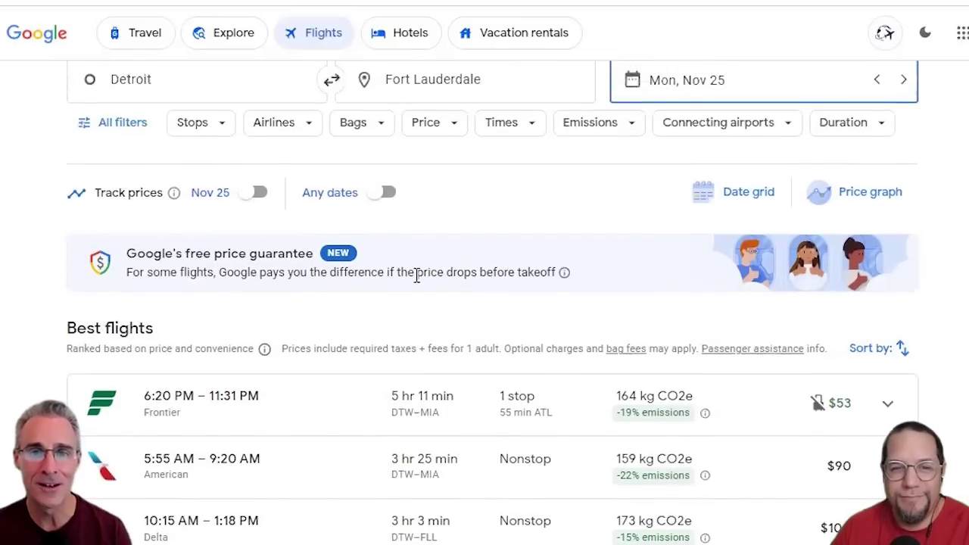
scroll(497, 195, up, 1)
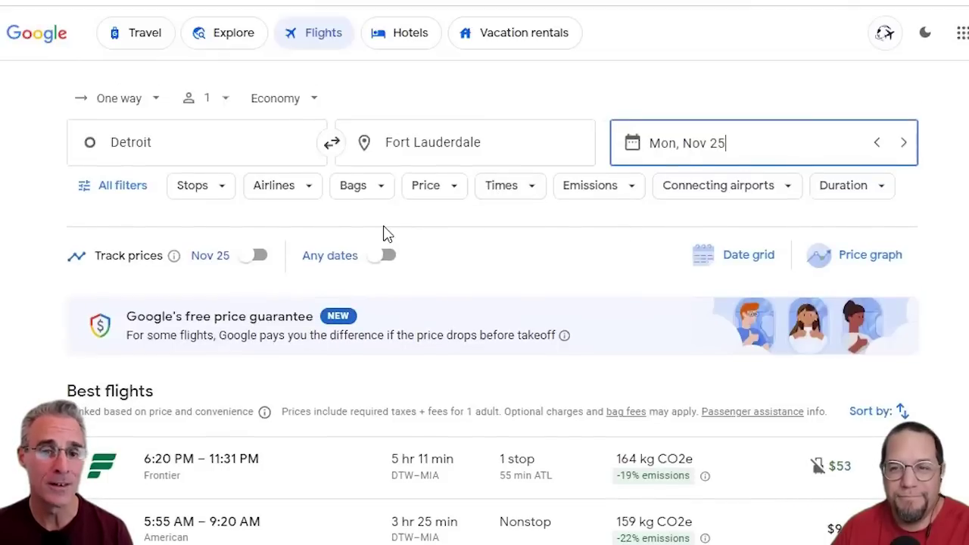
click(380, 194)
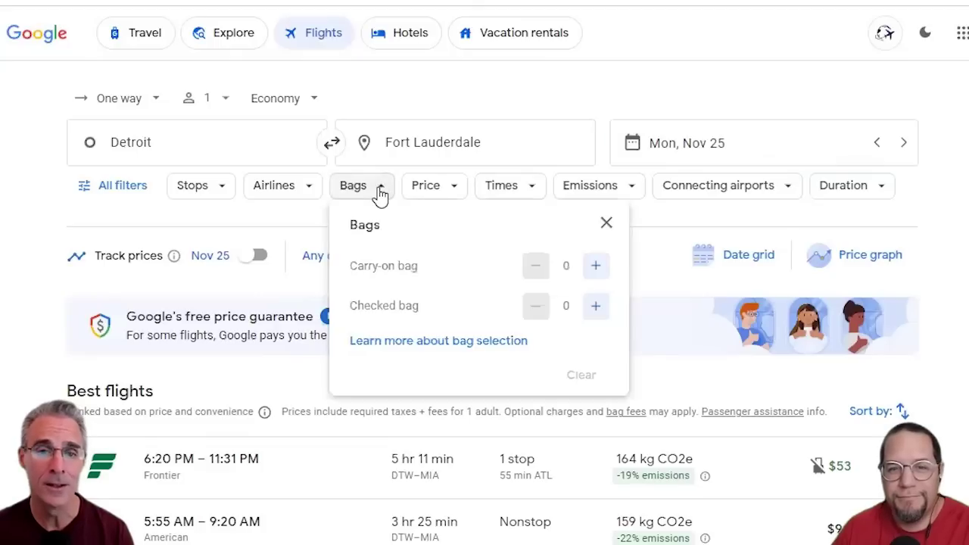
click(596, 267)
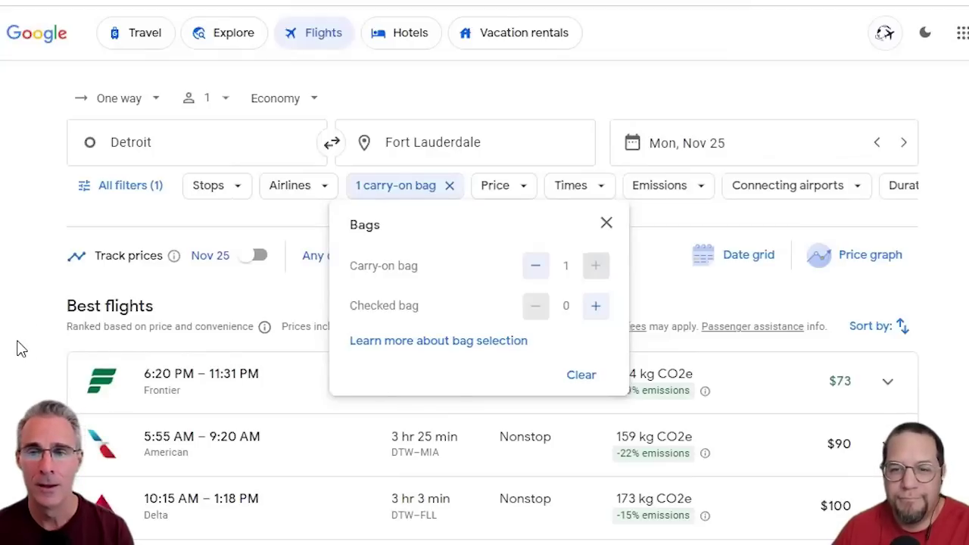
click(20, 348)
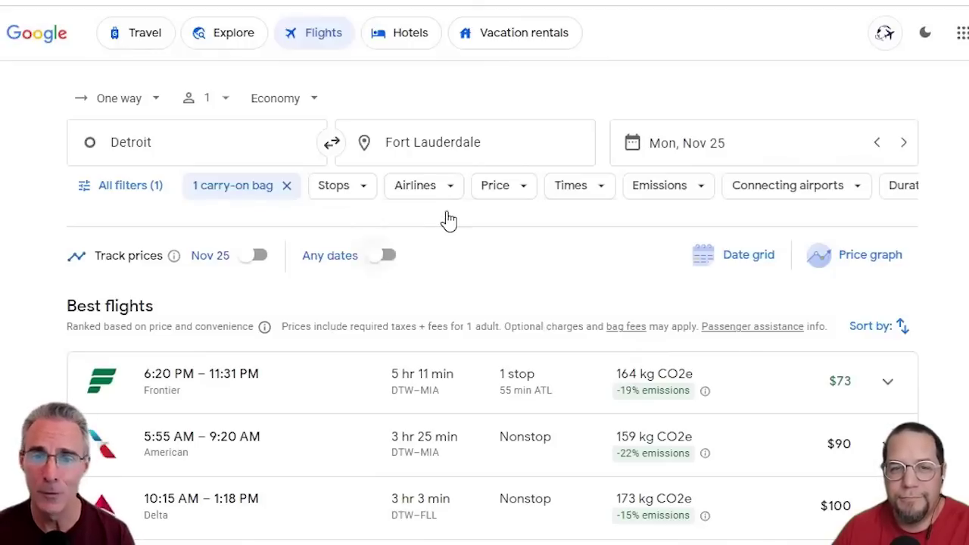
Exclude Frontier from the airlines shown in the flight results.
click(437, 185)
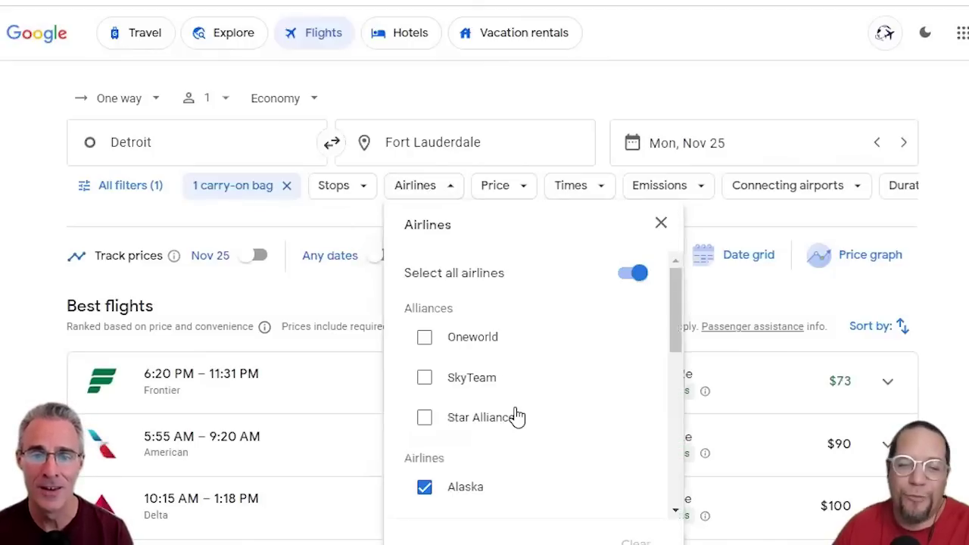
scroll(514, 417, down, 3)
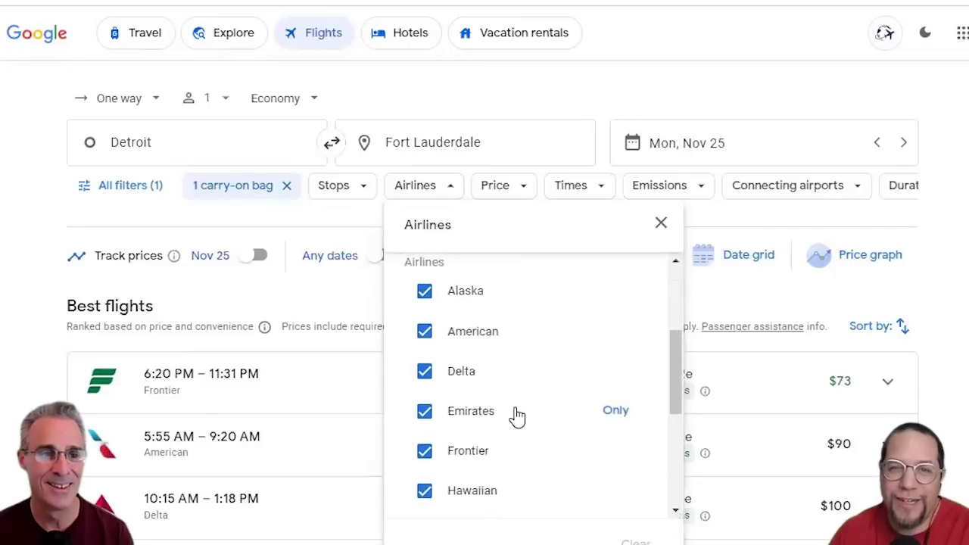
click(424, 453)
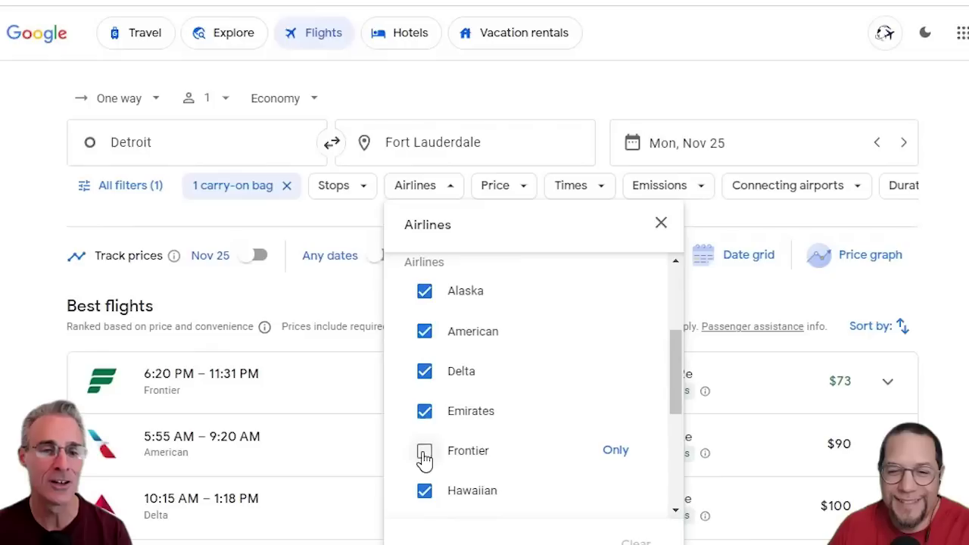
click(4, 274)
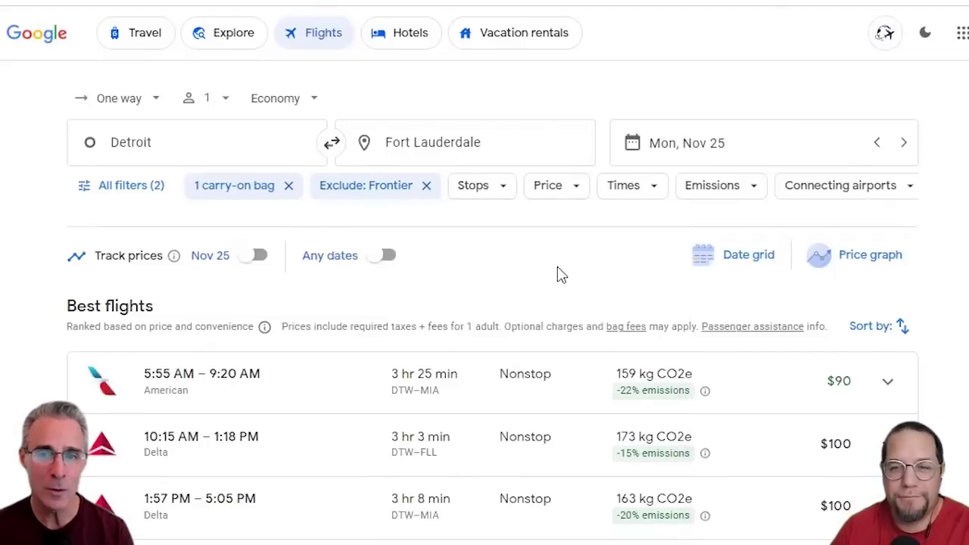
Change the departure date to Tue, Nov 12 and update the flight results.
click(753, 137)
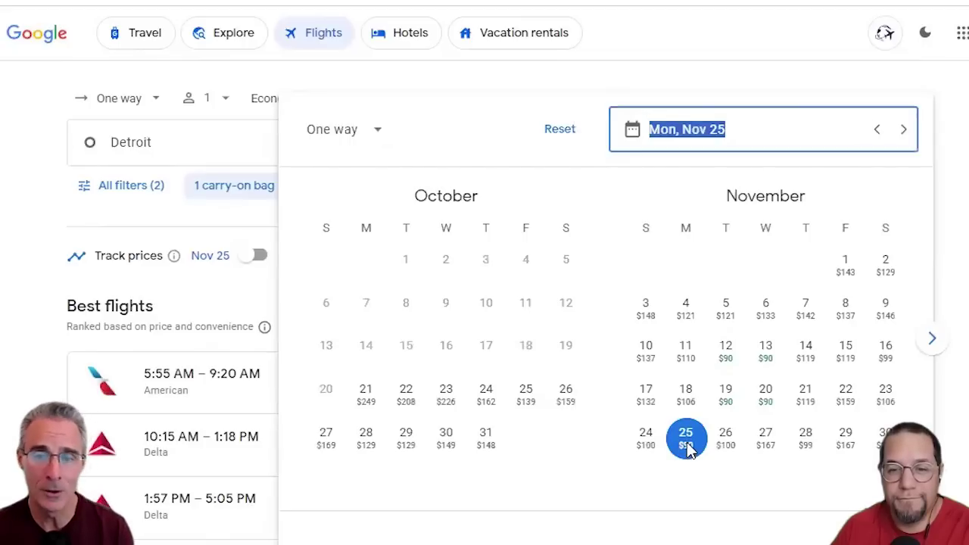
click(728, 354)
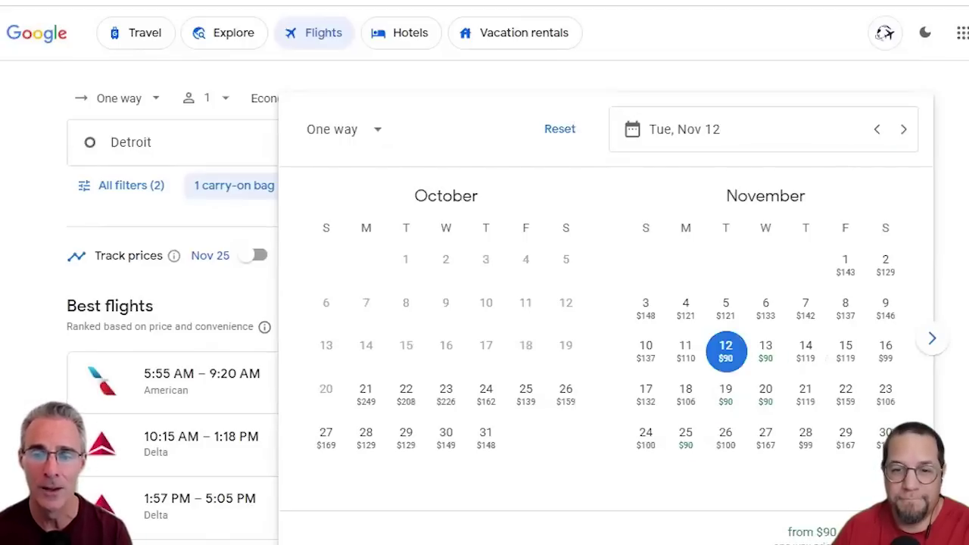
click(199, 329)
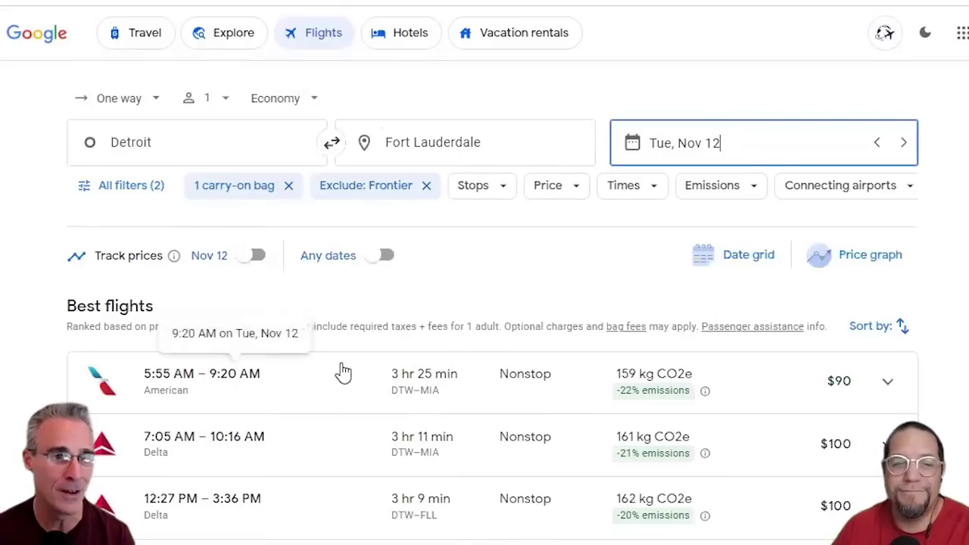
click(570, 289)
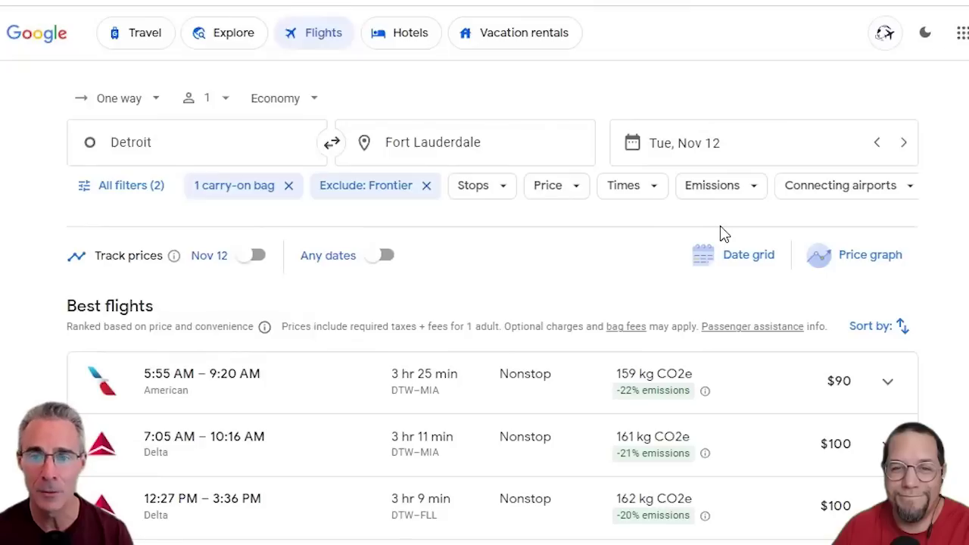
Filter the flight results to departures from 10:00 AM onwards.
scroll(789, 201, right, 2)
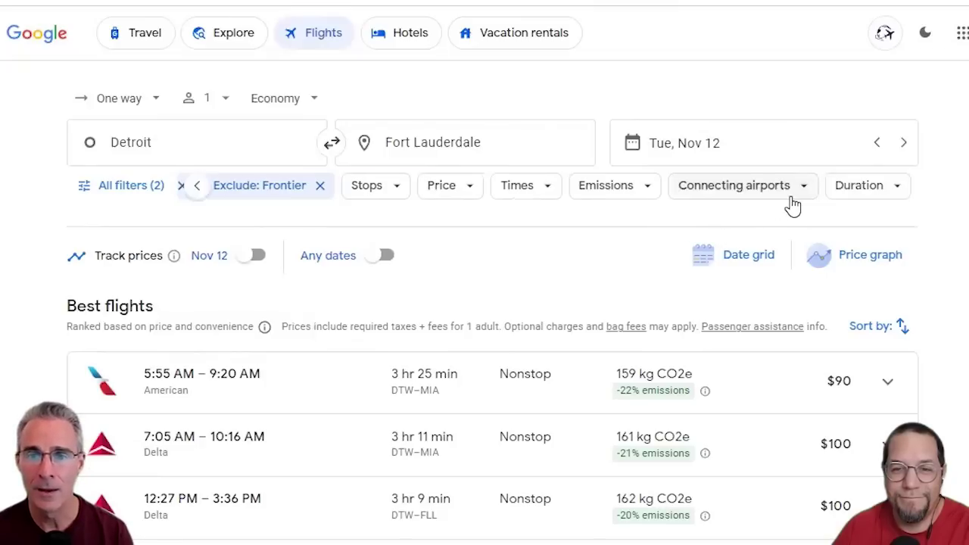
click(554, 191)
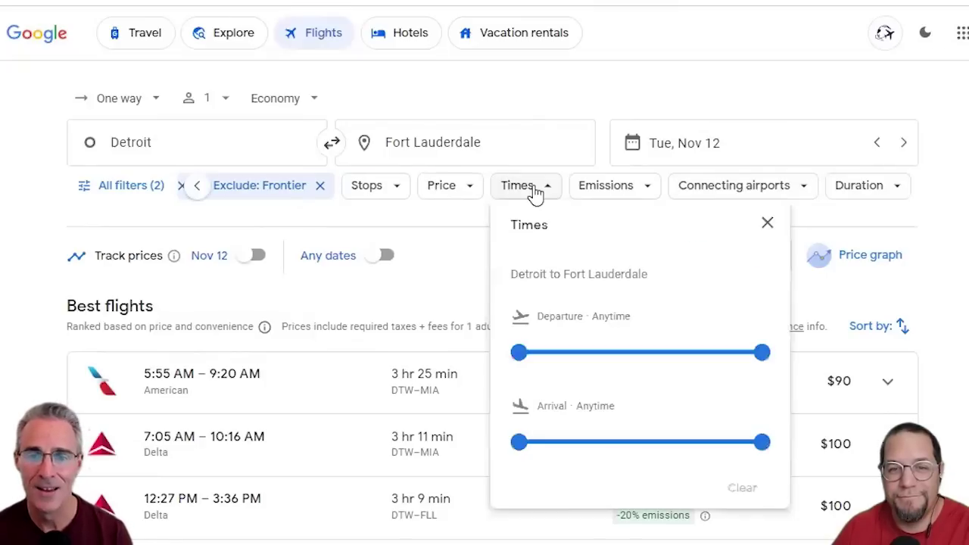
mouse_move(518, 359)
drag(518, 359, 620, 360)
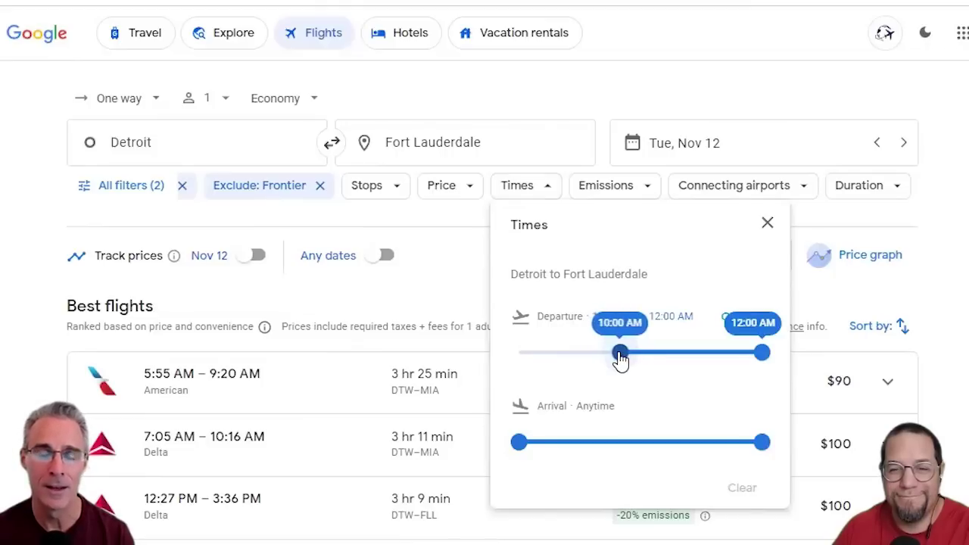
click(423, 291)
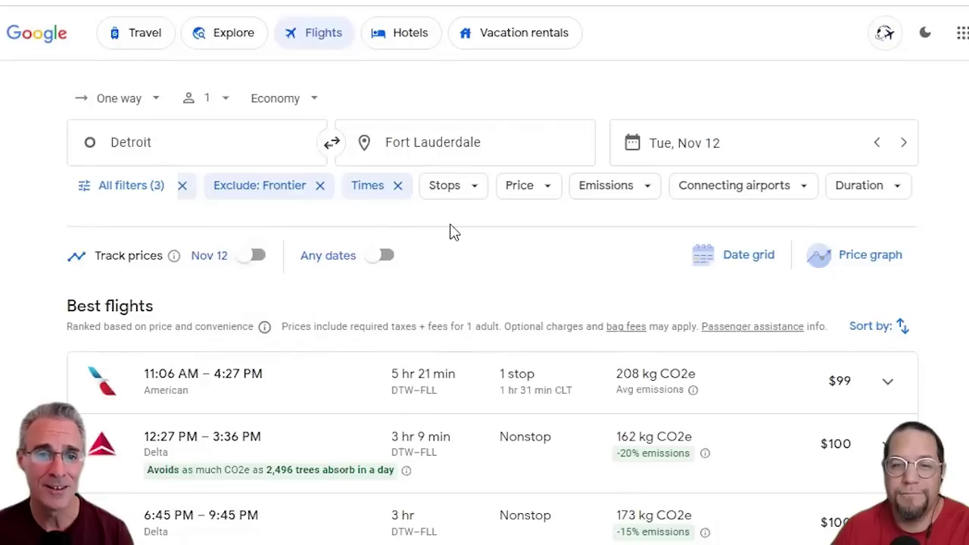
Restrict the results to nonstop flights only and look through the remaining flights.
click(475, 191)
click(459, 312)
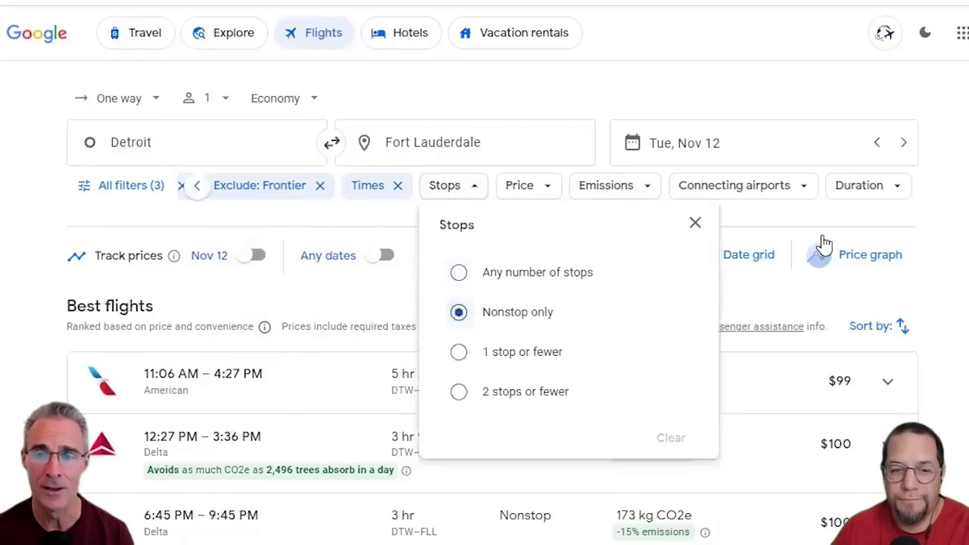
click(946, 219)
scroll(539, 417, down, 2)
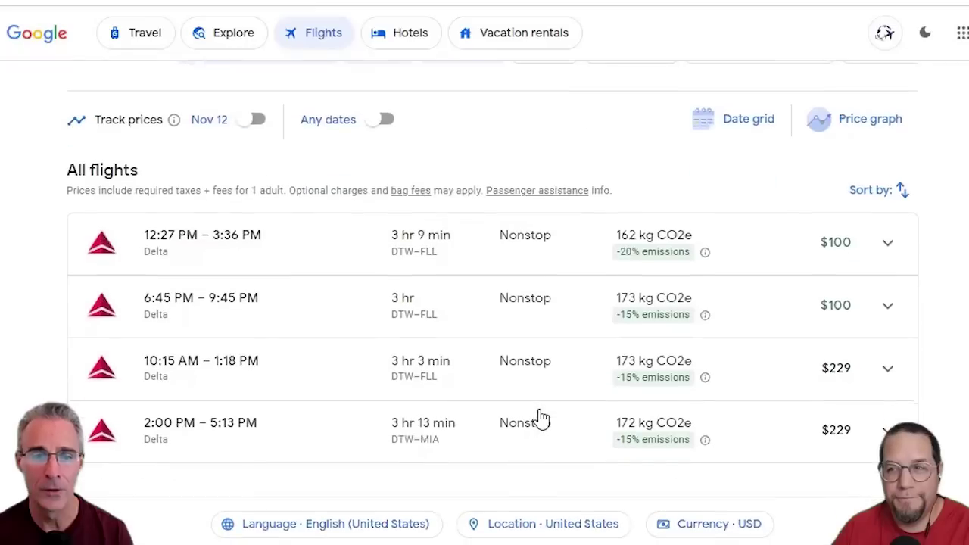
scroll(441, 428, up, 2)
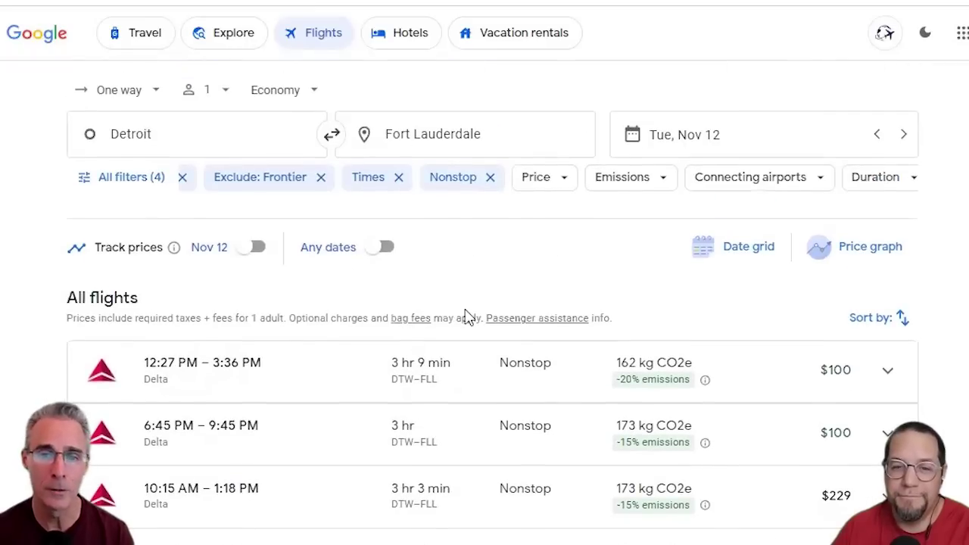
scroll(590, 274, up, 1)
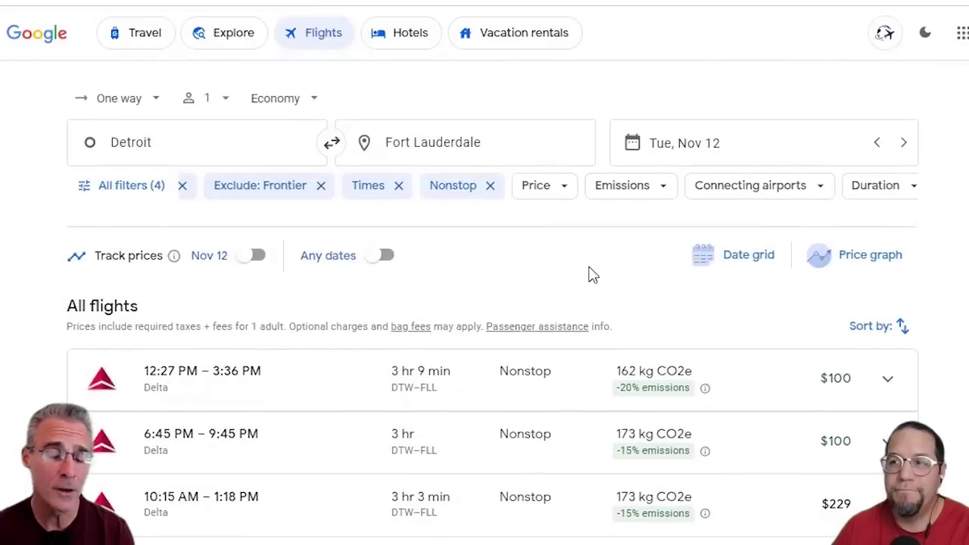
Check the October and November fares by day in the departure calendar, keeping the selected date.
click(754, 138)
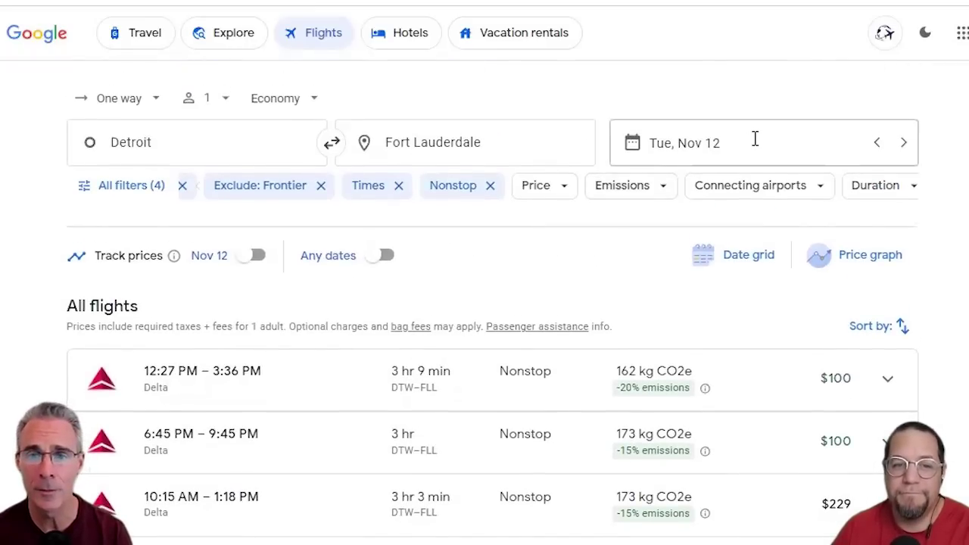
click(755, 139)
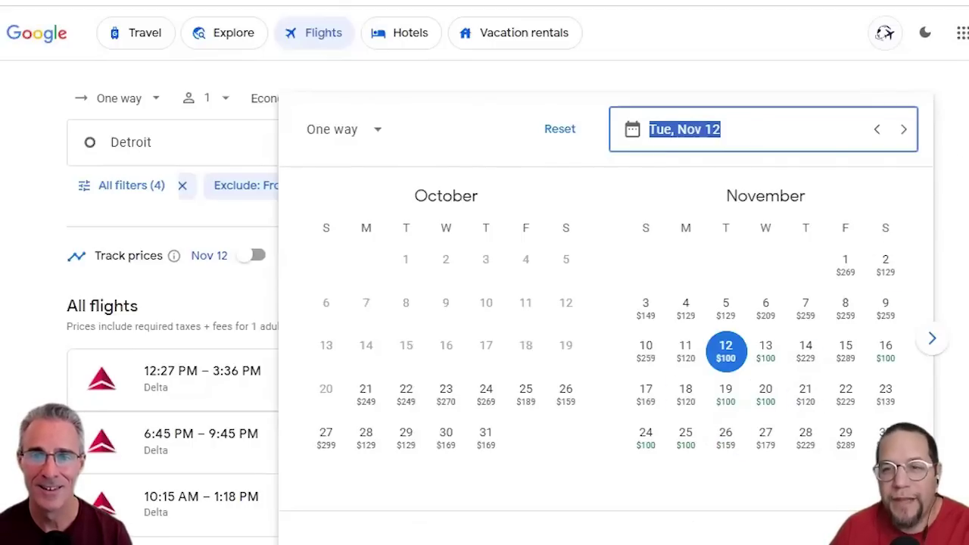
key(Escape)
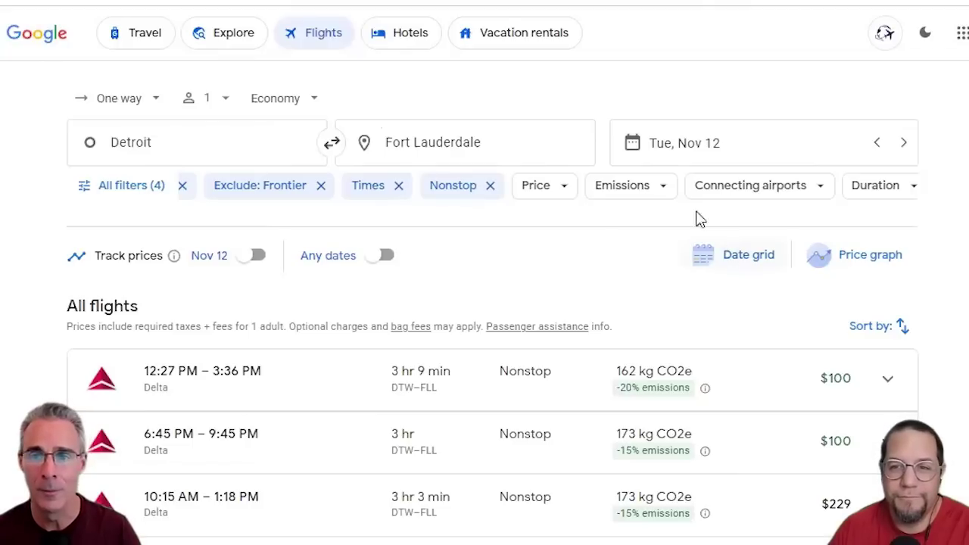
Exclude Charlotte (CLT) from the connecting airports allowed in the results.
click(806, 191)
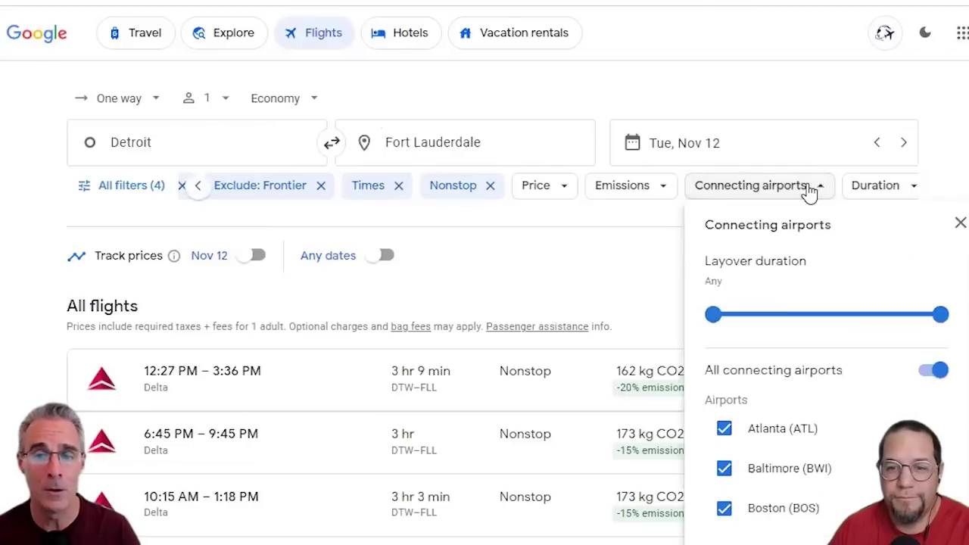
scroll(894, 425, down, 3)
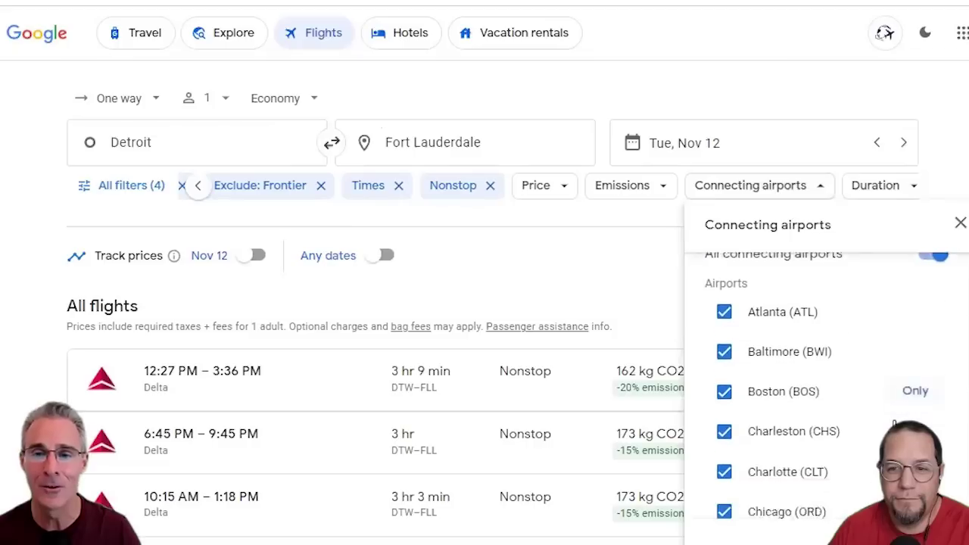
click(724, 393)
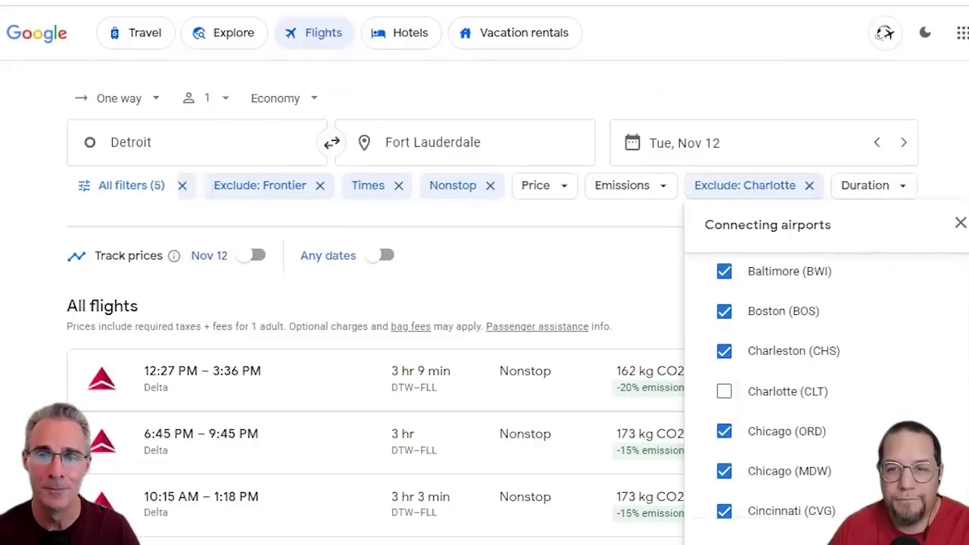
key(Escape)
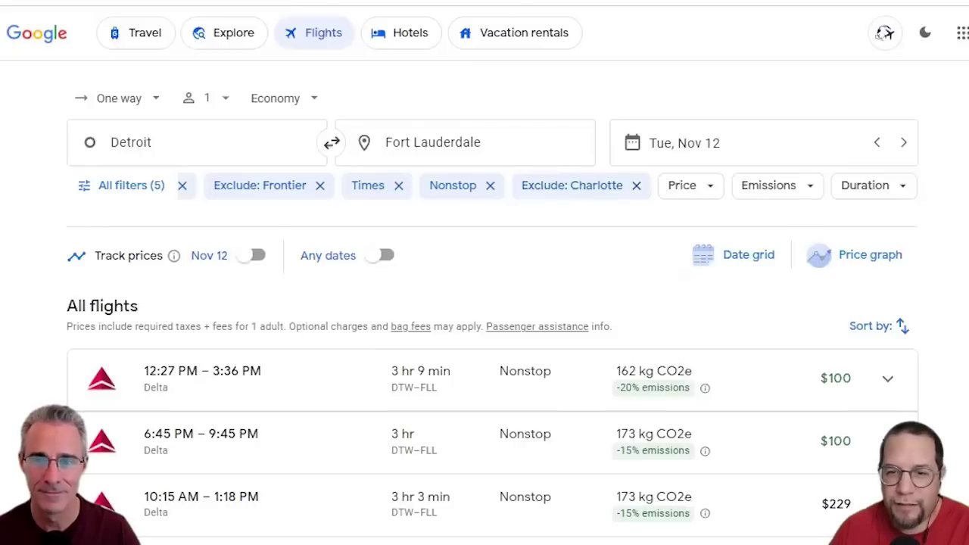
Remove all active filters from the flight results: connecting airport, nonstop, times, airline and carry-on bag.
click(637, 192)
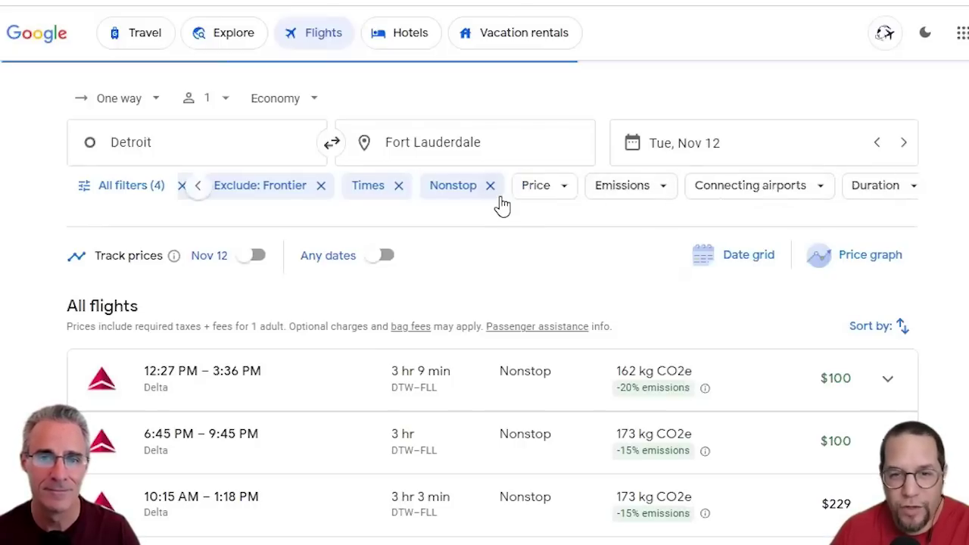
click(490, 190)
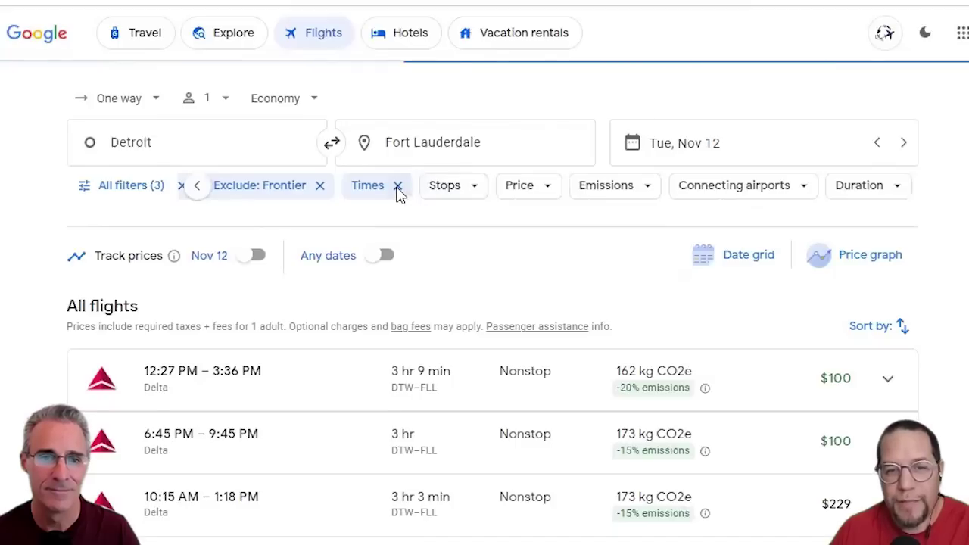
click(398, 188)
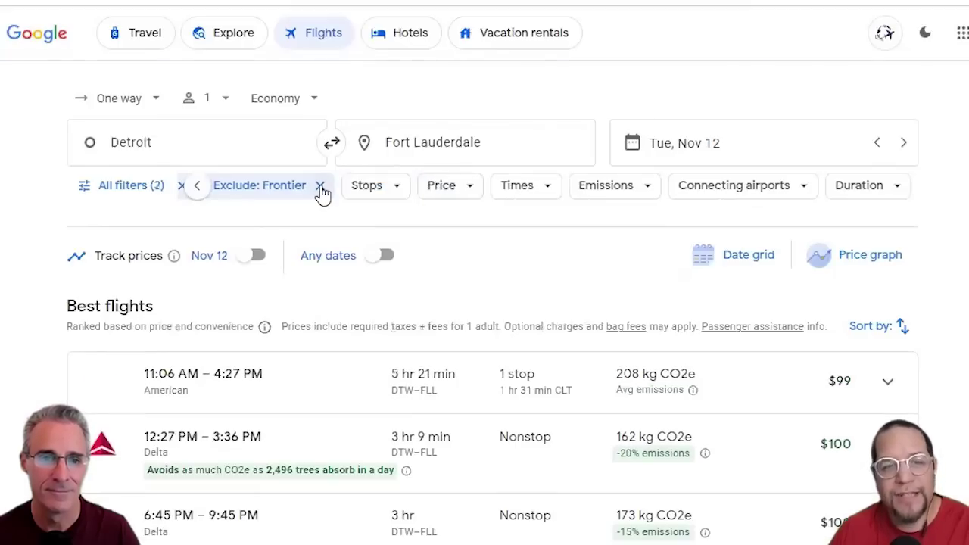
click(321, 187)
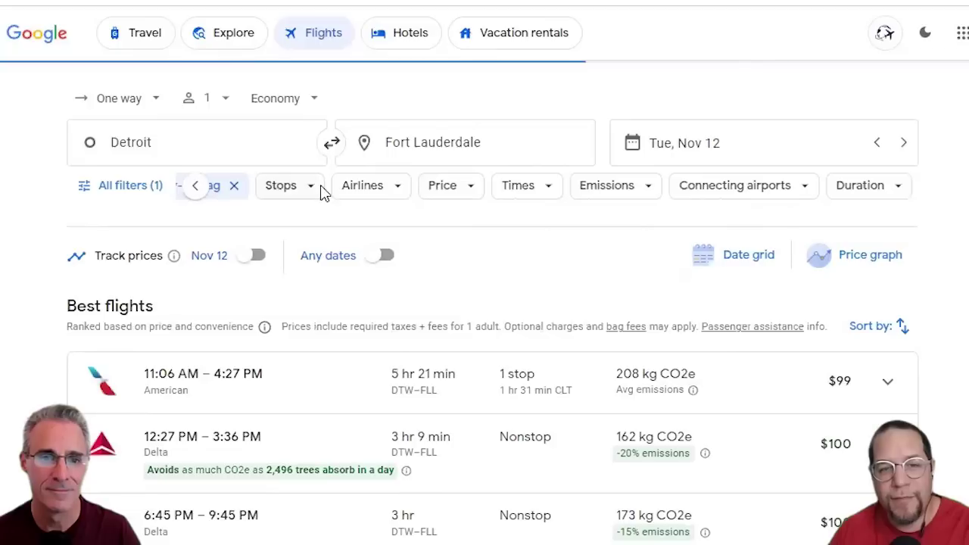
click(235, 187)
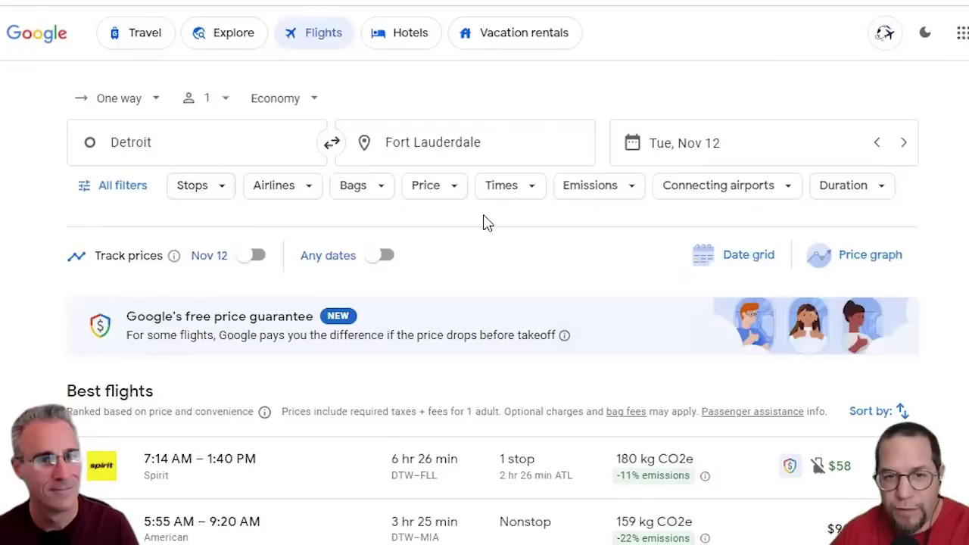
Change the destination to the US state of Florida and check fares for individual cities on the map.
click(520, 143)
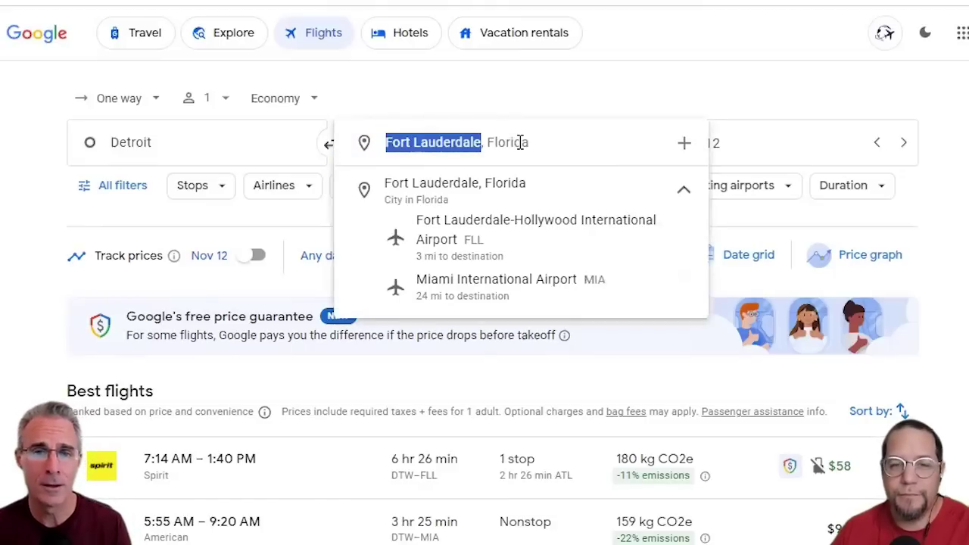
text(Florida)
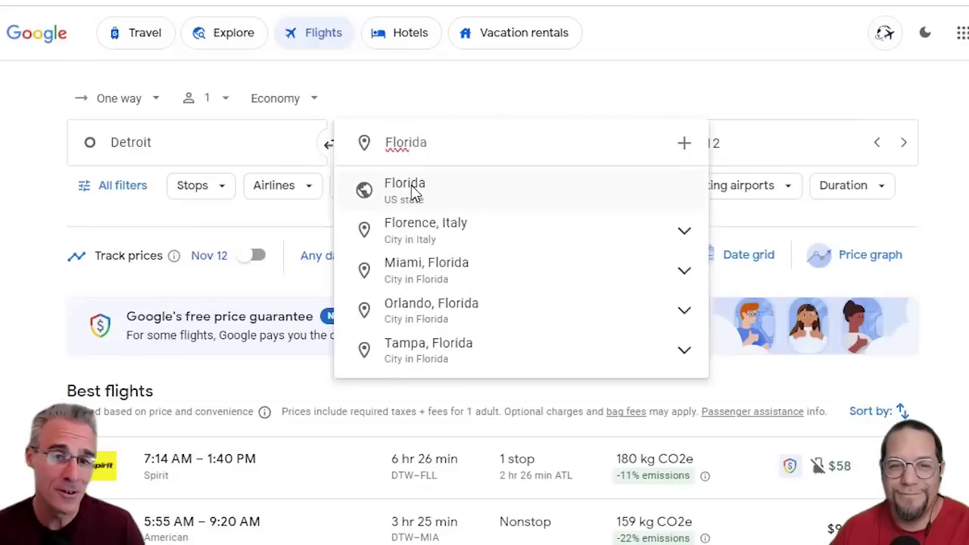
click(412, 193)
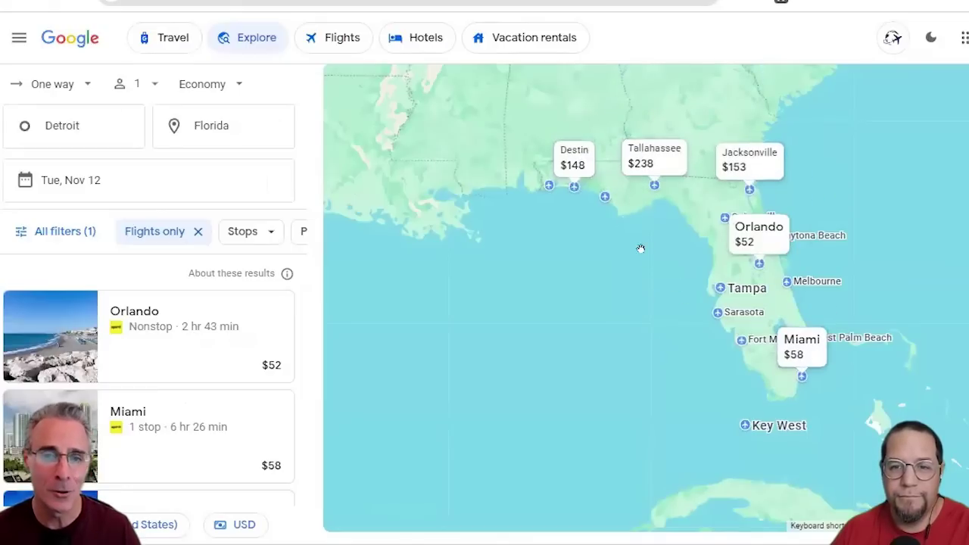
mouse_move(607, 202)
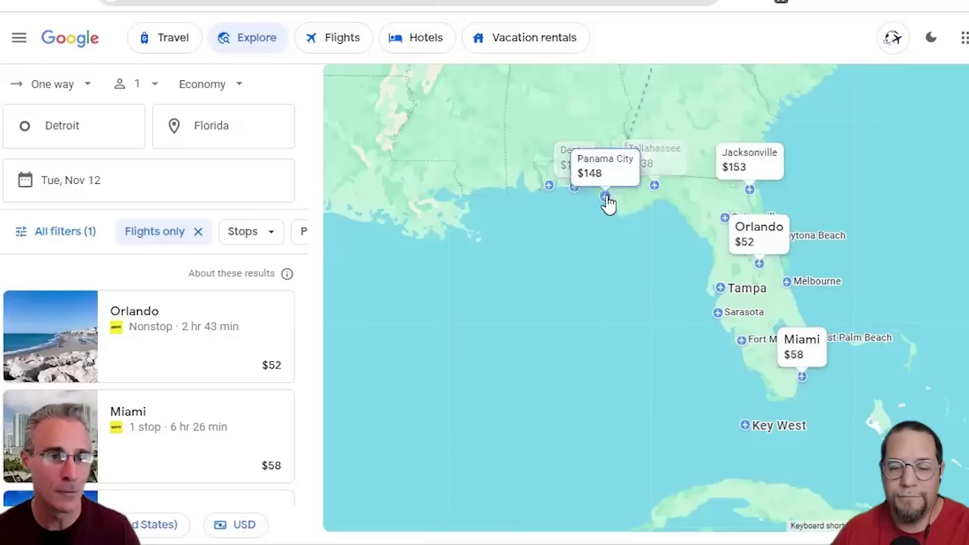
mouse_move(720, 294)
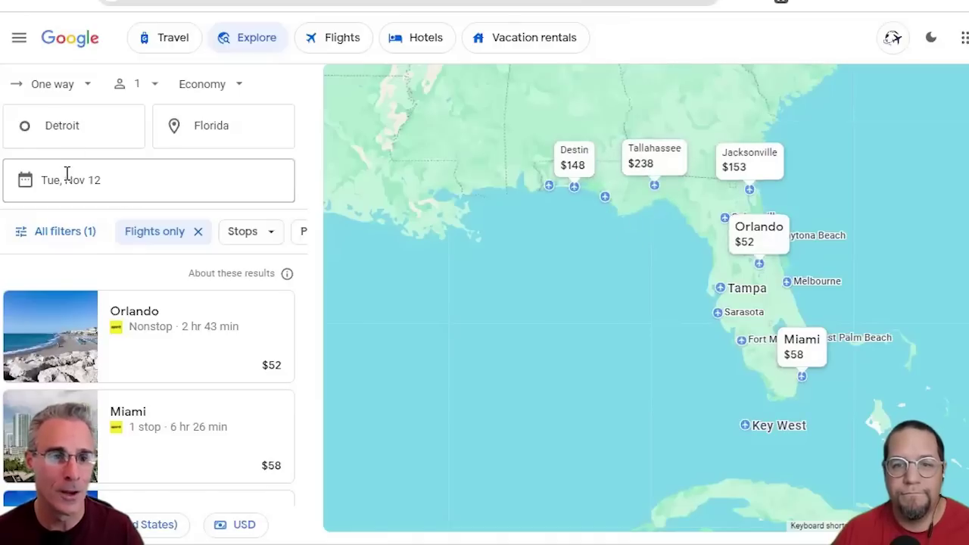
Limit the Florida destinations to fares up to $100 and examine the matching cities across the peninsula on the map.
click(65, 233)
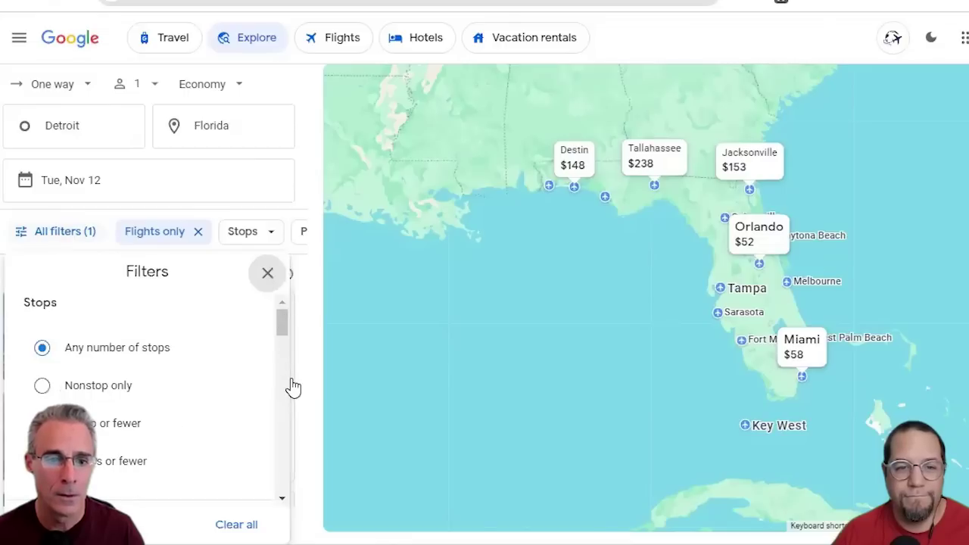
scroll(280, 371, down, 5)
scroll(164, 402, down, 3)
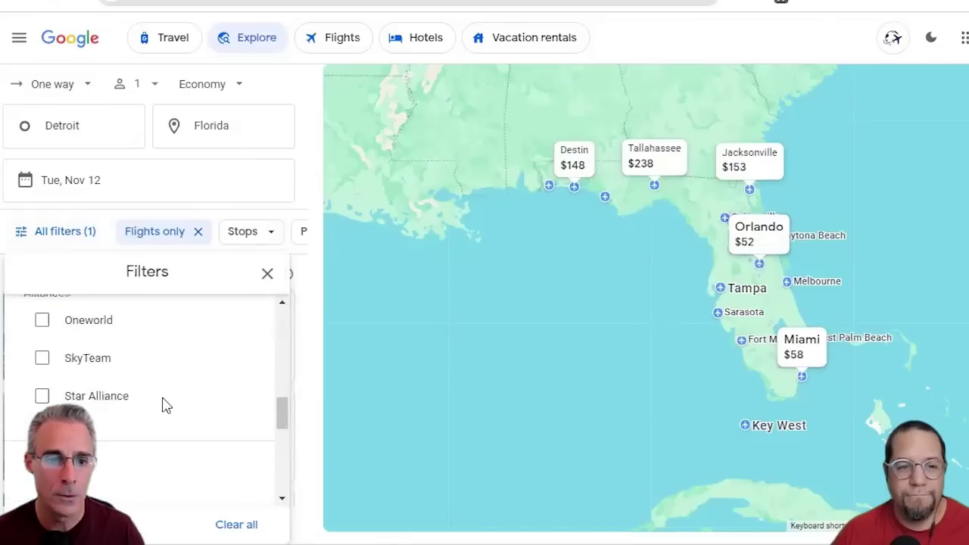
scroll(146, 363, up, 5)
drag(248, 410, 38, 409)
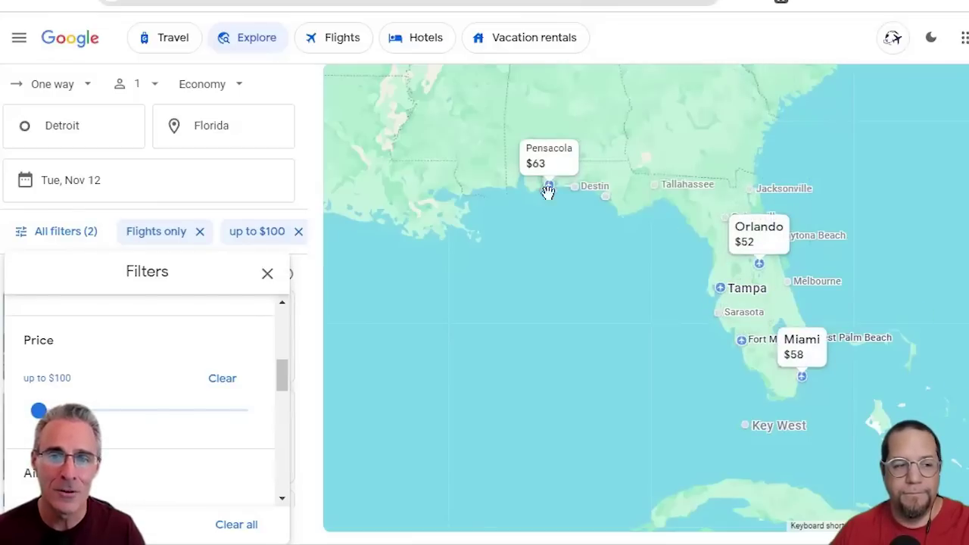
click(618, 201)
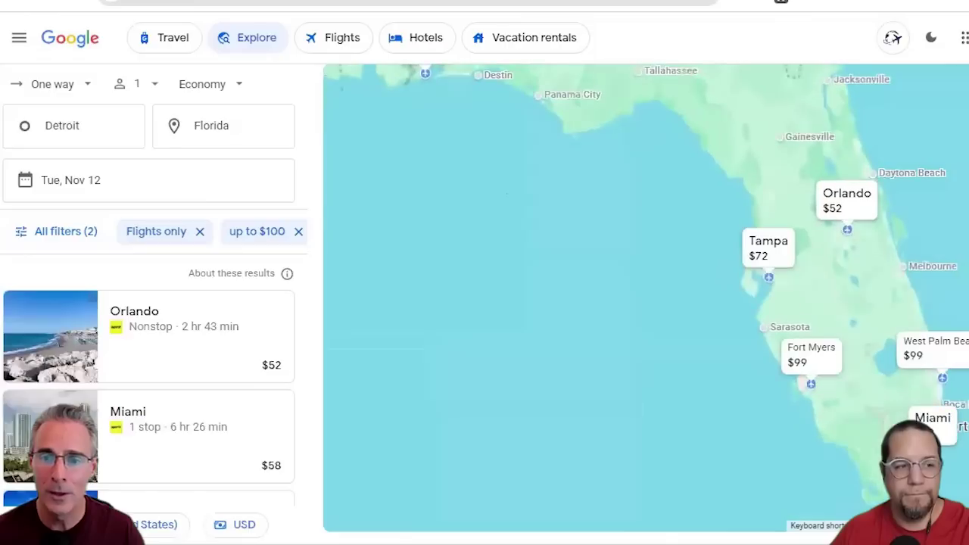
drag(785, 409, 572, 396)
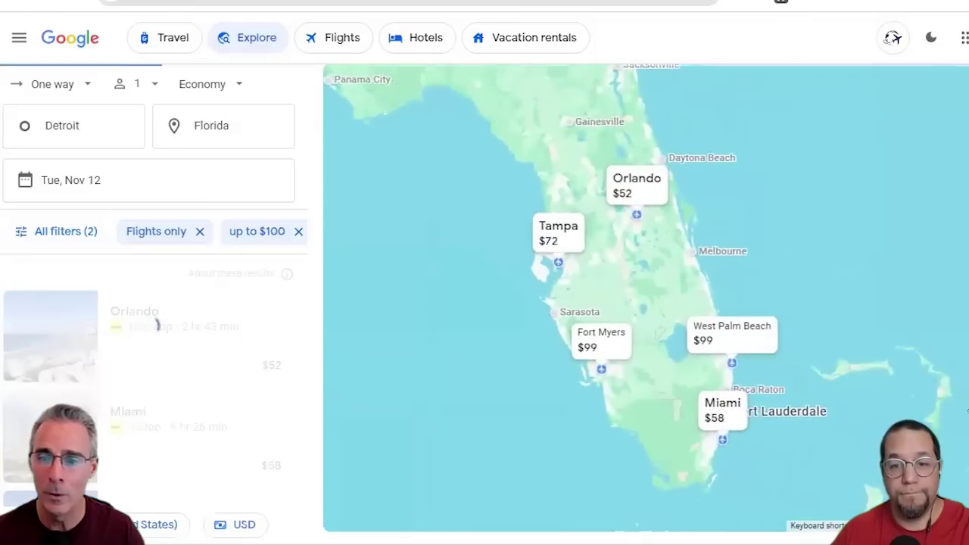
scroll(670, 262, up, 2)
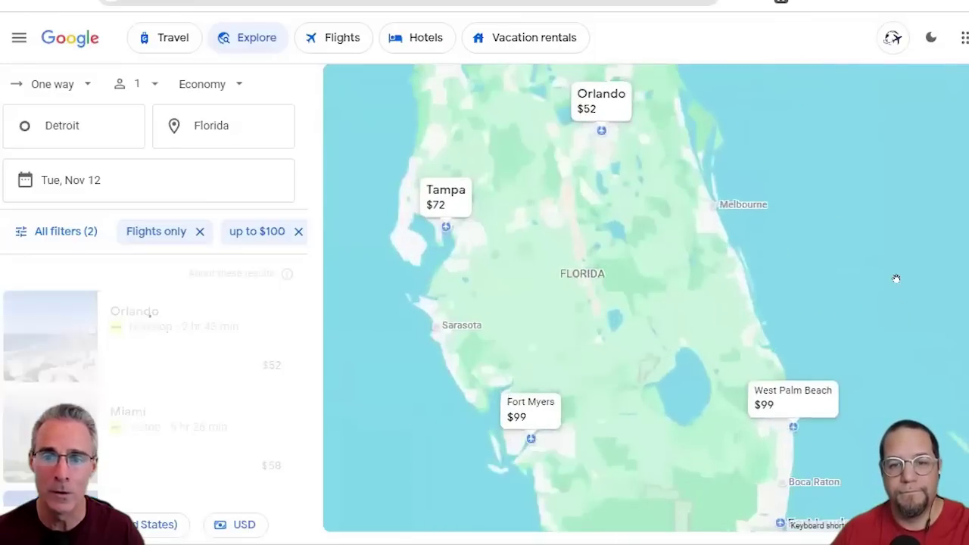
drag(934, 250, 947, 255)
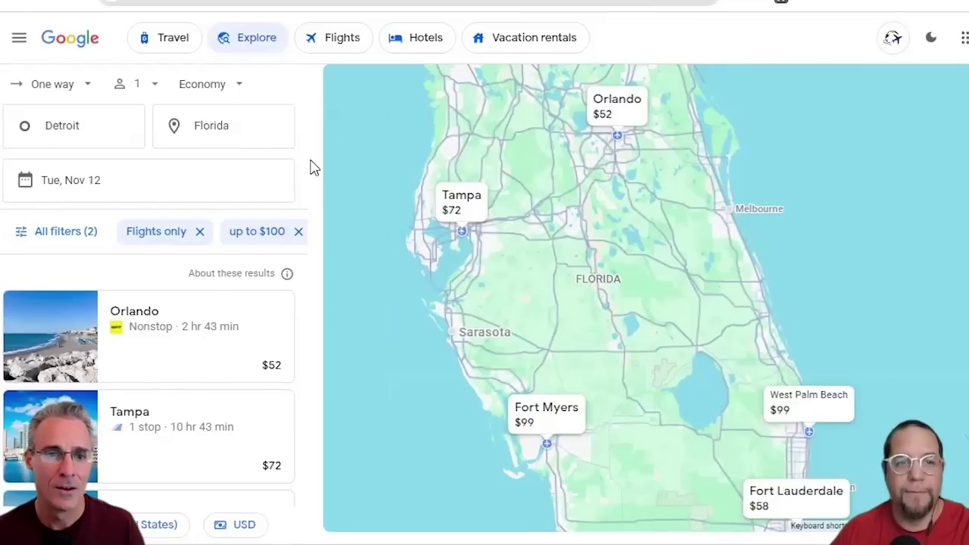
Switch the trip to flexible dates in February and look through the updated destination list.
click(121, 162)
click(161, 91)
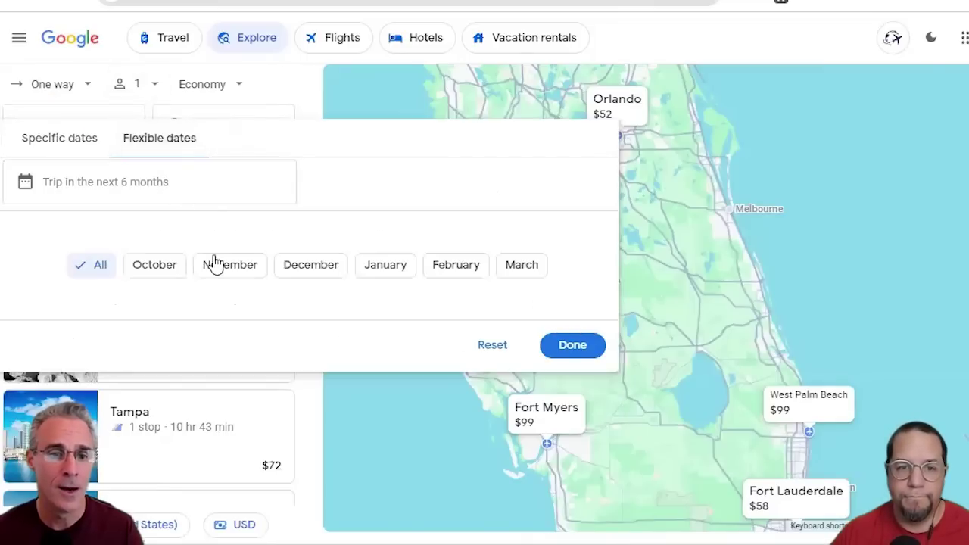
click(456, 266)
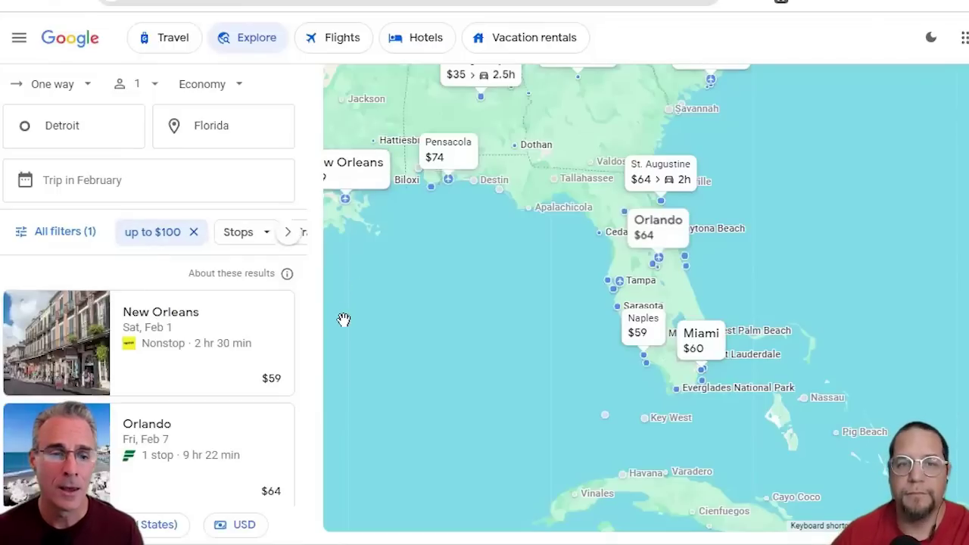
scroll(316, 320, down, 1)
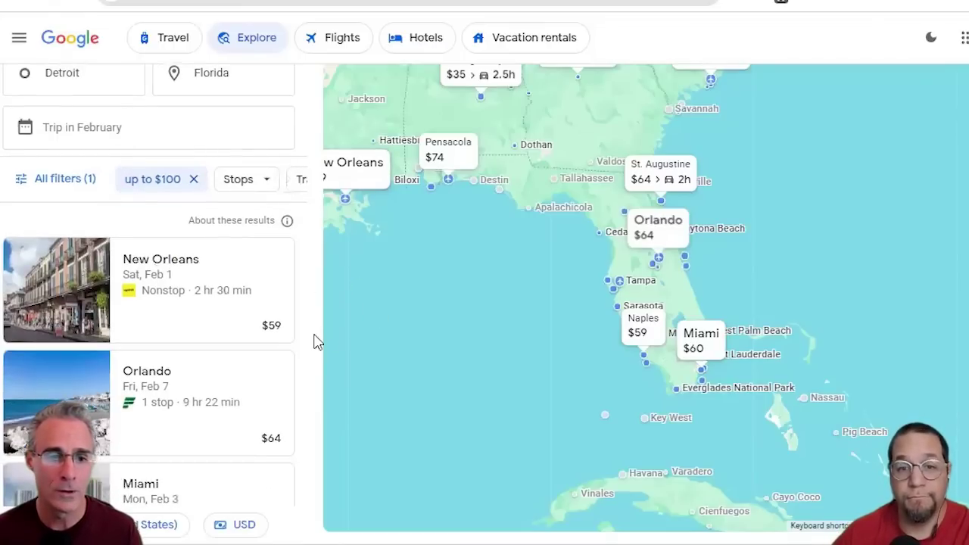
Examine the departure dates, stops, flight durations and fares of the February destinations priced up to $100.
scroll(310, 310, down, 1)
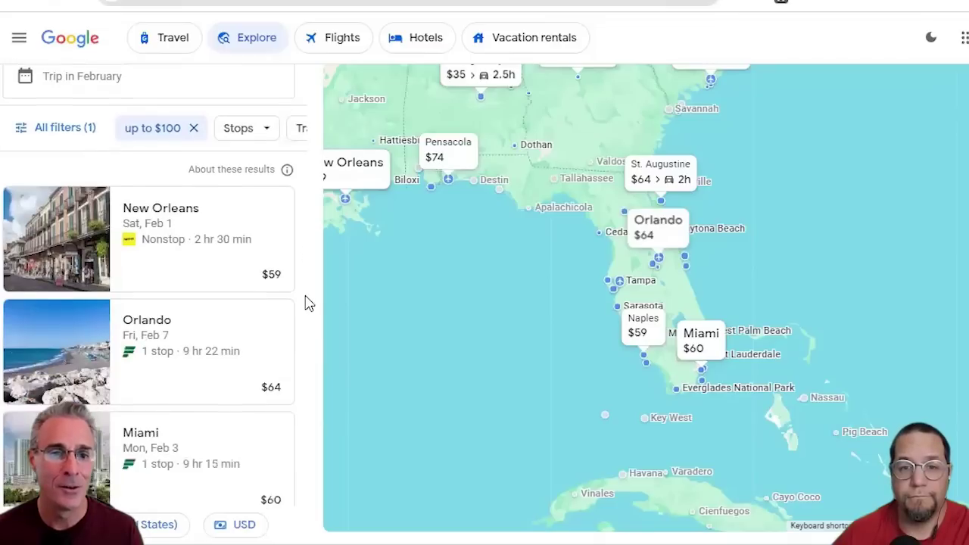
scroll(216, 328, down, 2)
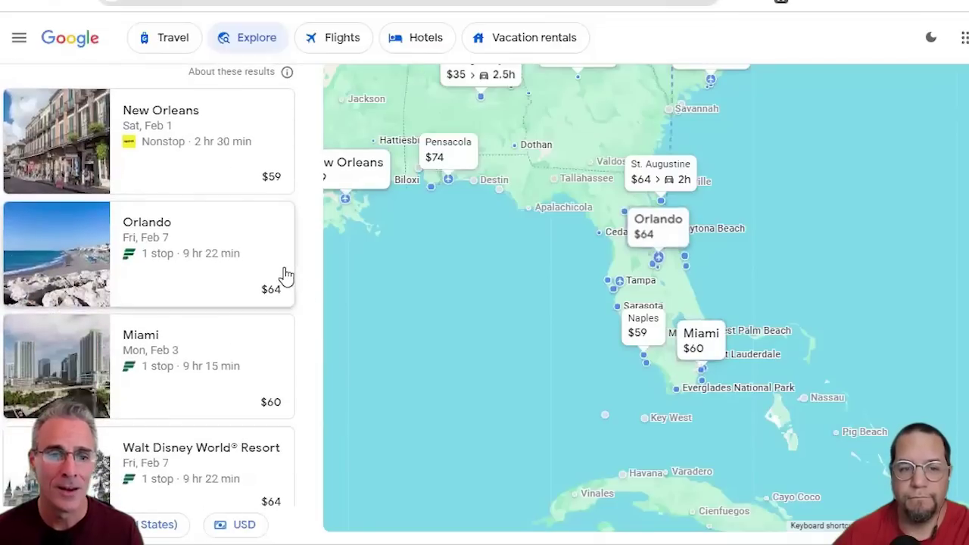
scroll(210, 240, down, 1)
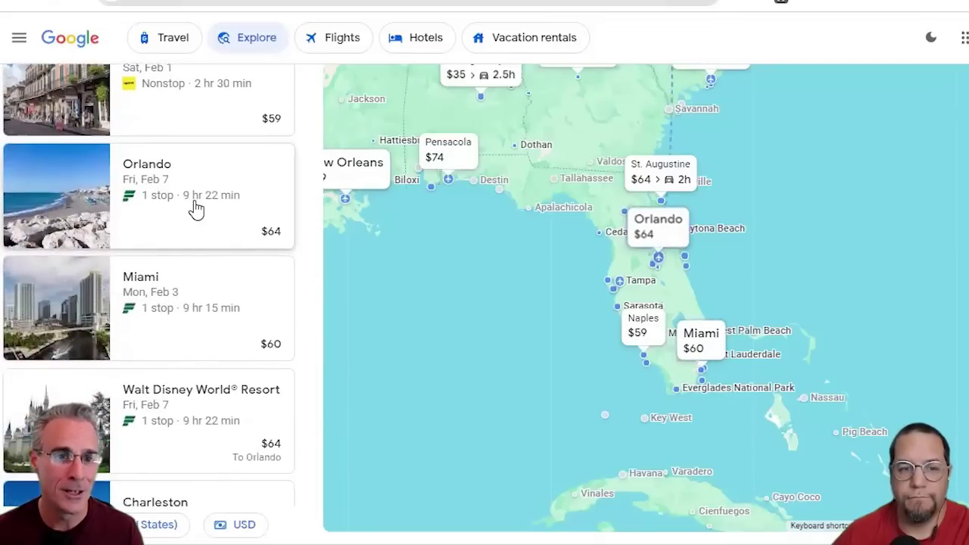
scroll(195, 209, up, 1)
scroll(208, 230, down, 2)
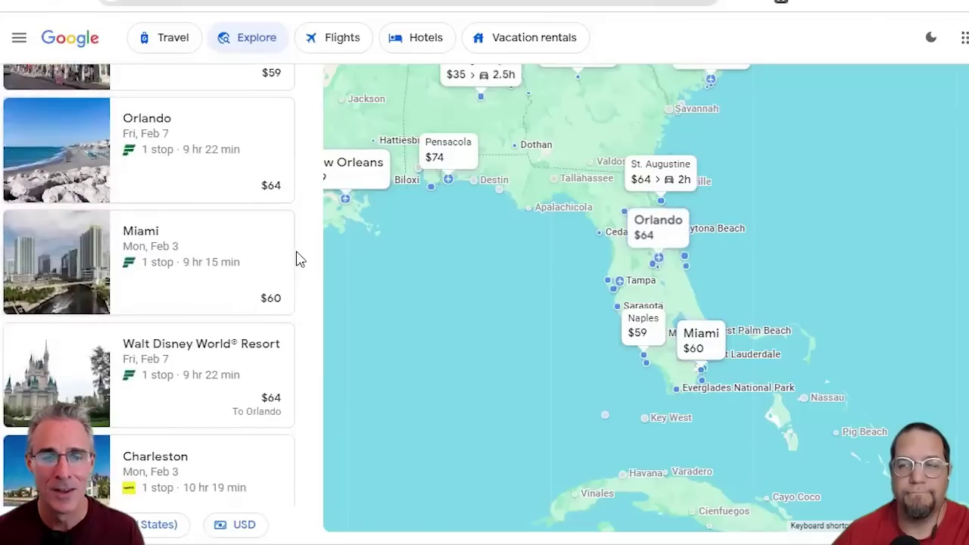
scroll(302, 223, up, 2)
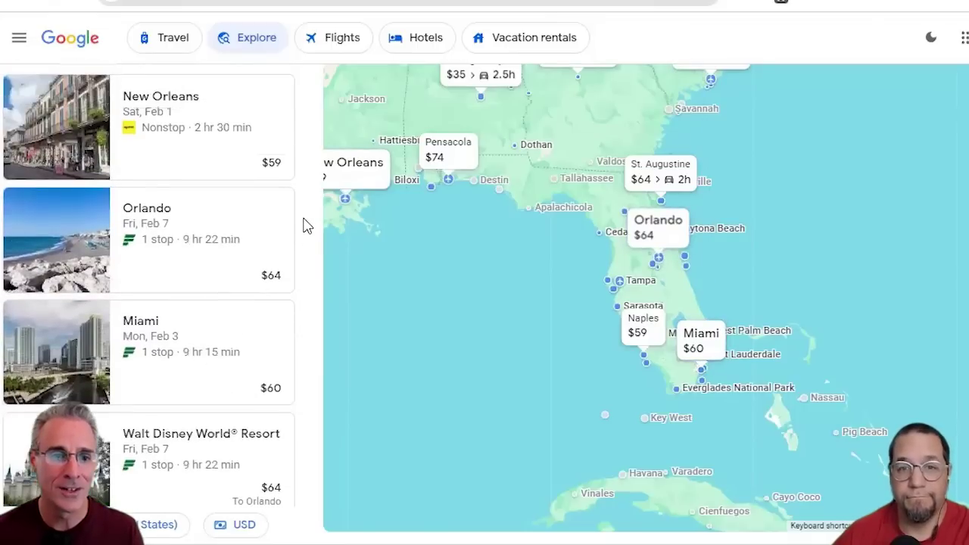
scroll(303, 222, up, 3)
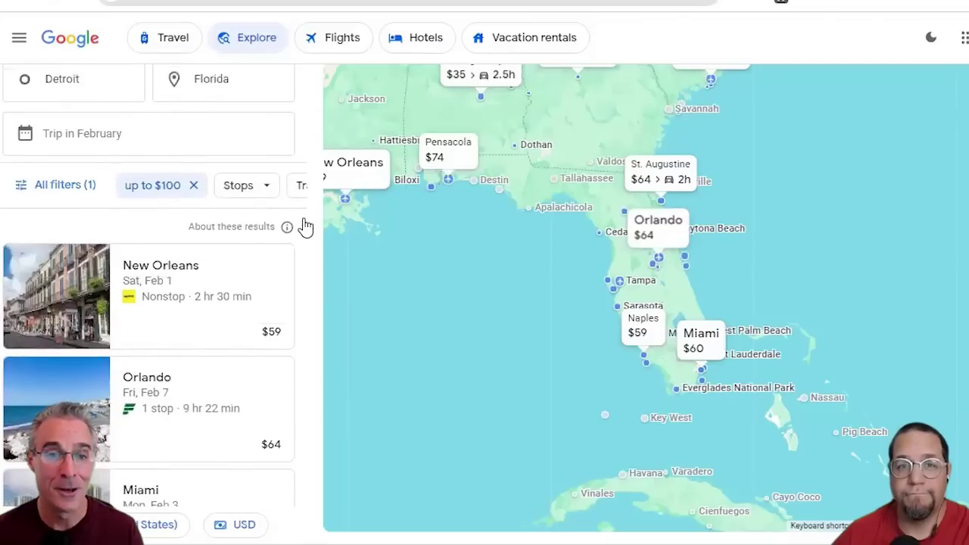
scroll(305, 234, up, 1)
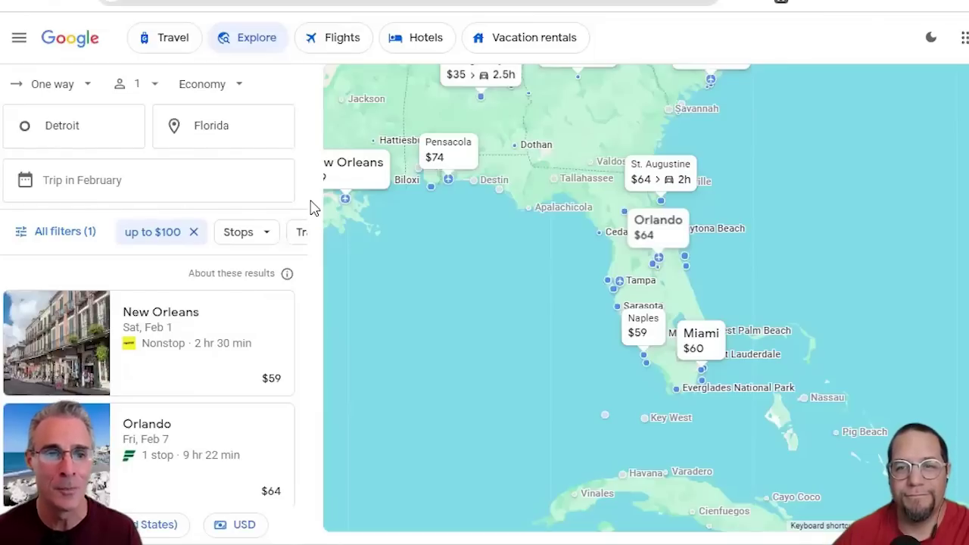
Raise the price limit for the February destinations to $250.
click(163, 232)
drag(152, 340, 180, 340)
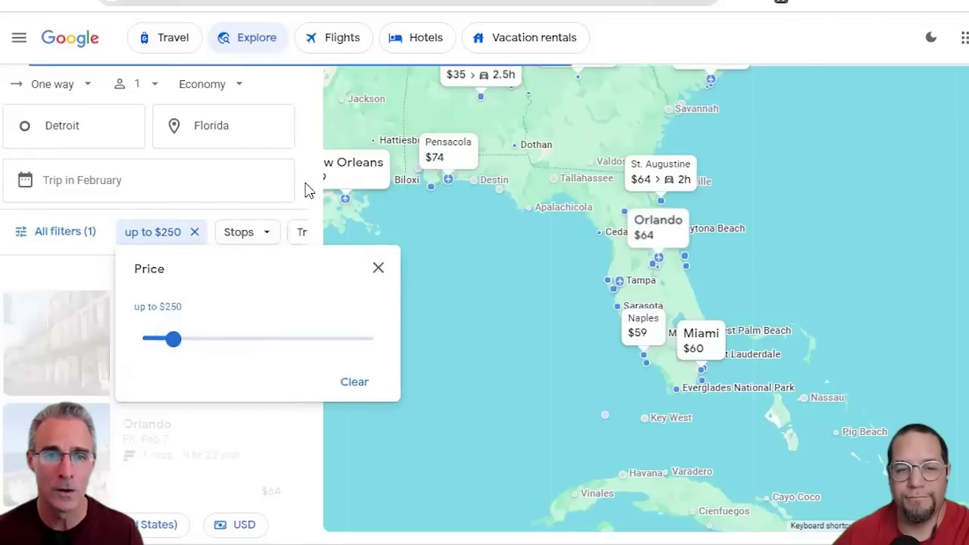
click(307, 191)
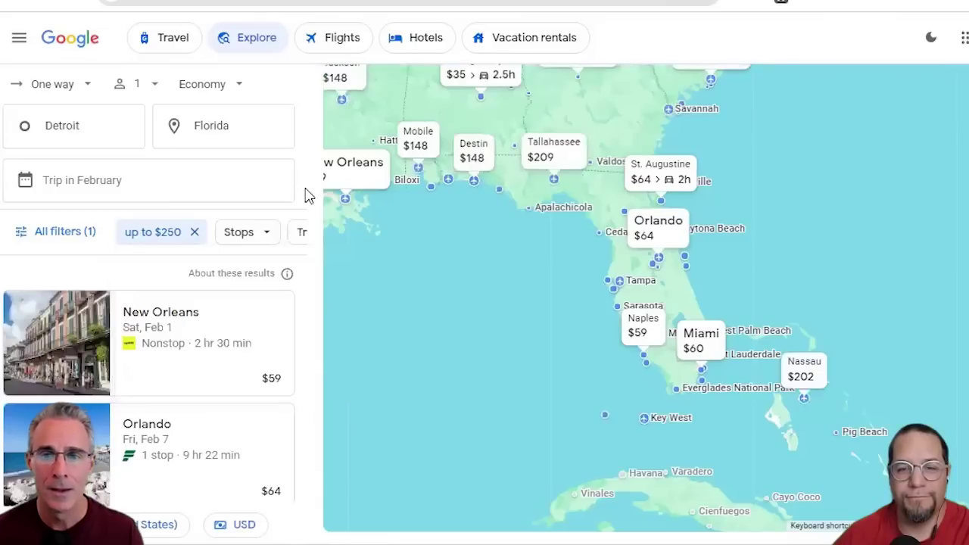
Examine the full list of February destinations up to $250, comparing their dates, stops, durations and fares.
scroll(250, 346, down, 5)
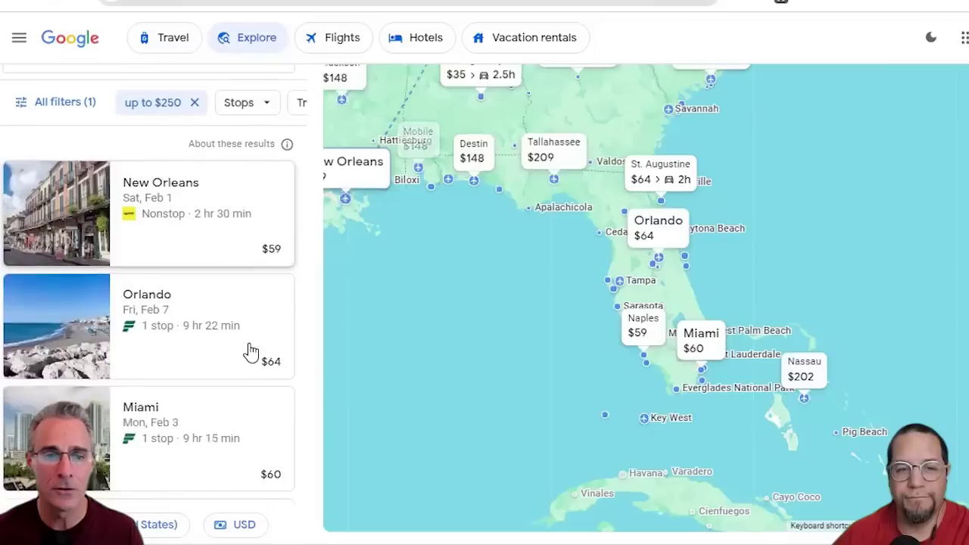
scroll(261, 349, down, 3)
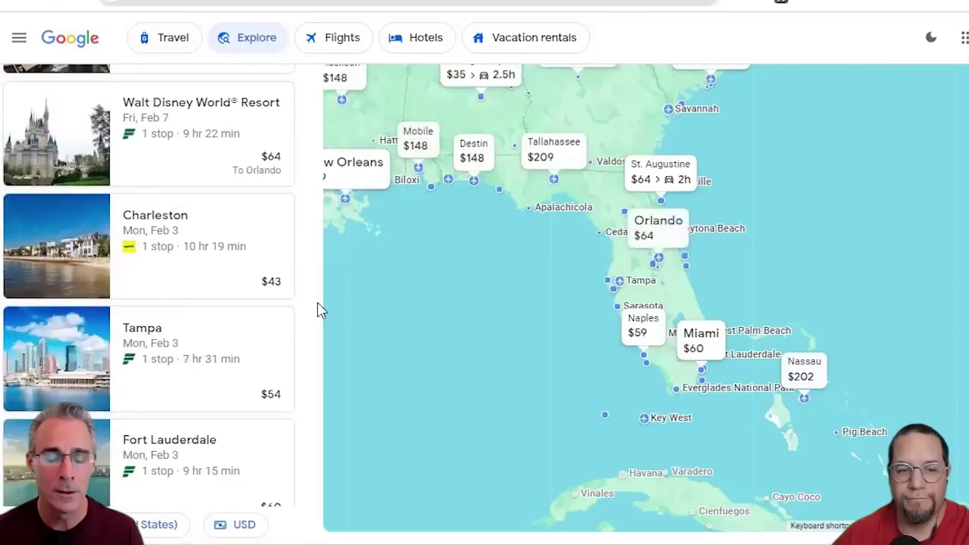
scroll(315, 303, down, 2)
scroll(317, 292, down, 4)
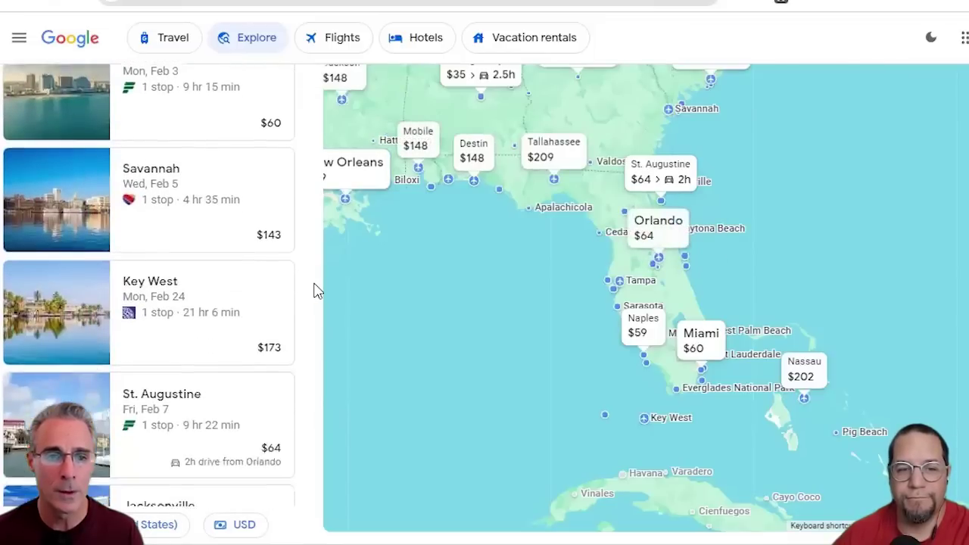
scroll(316, 291, down, 1)
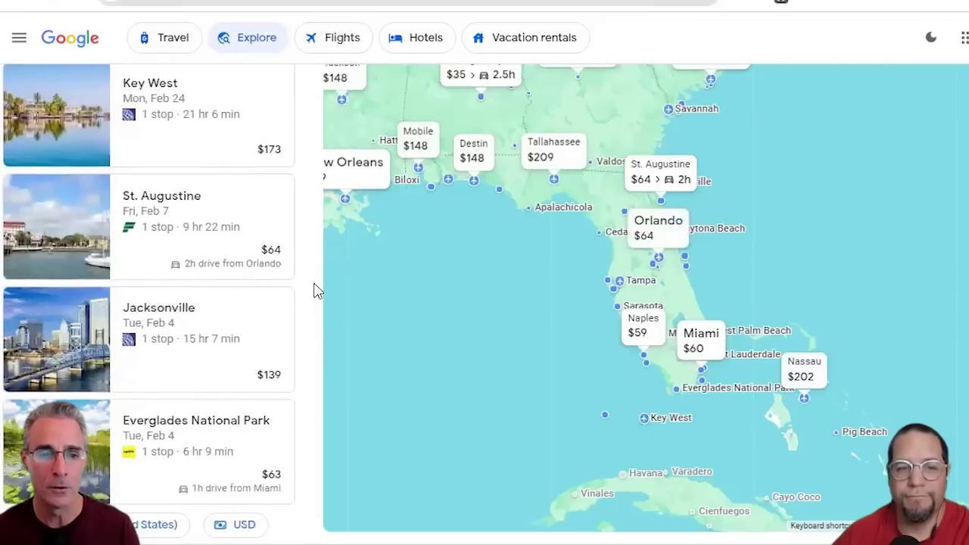
scroll(317, 291, down, 8)
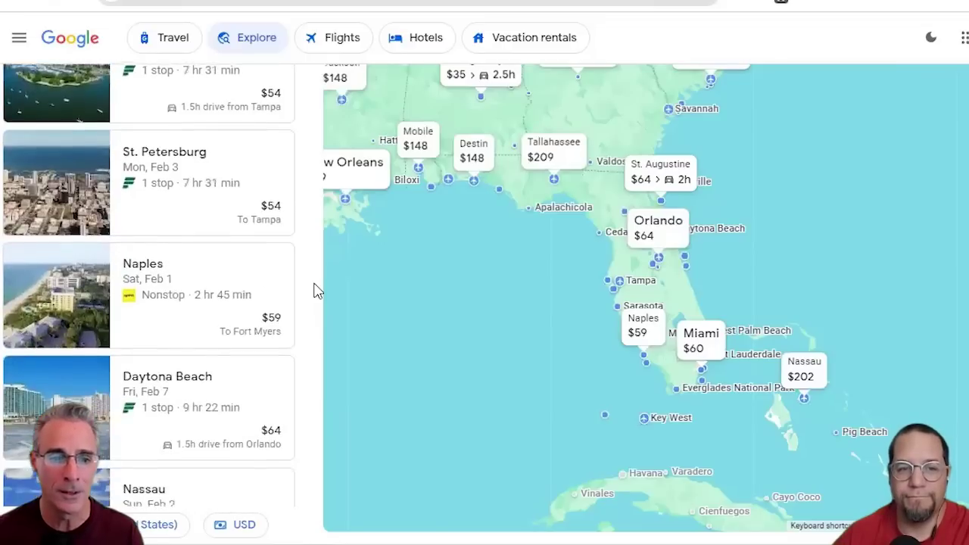
scroll(316, 291, down, 7)
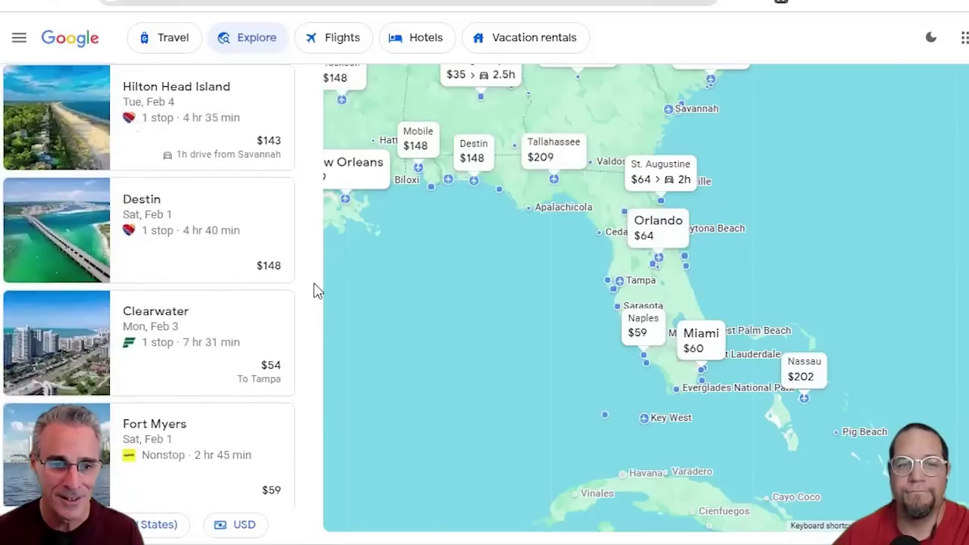
scroll(316, 291, down, 10)
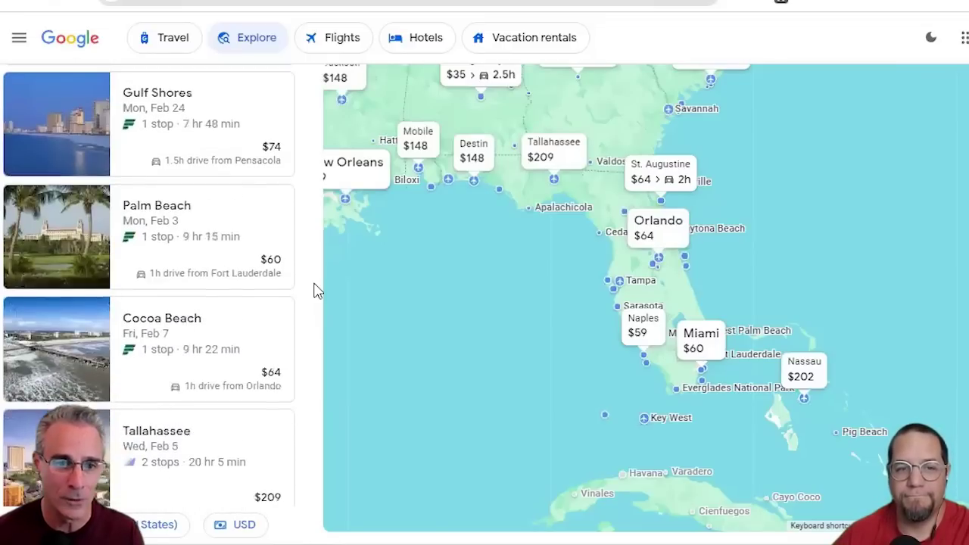
scroll(317, 291, down, 2)
scroll(306, 285, down, 2)
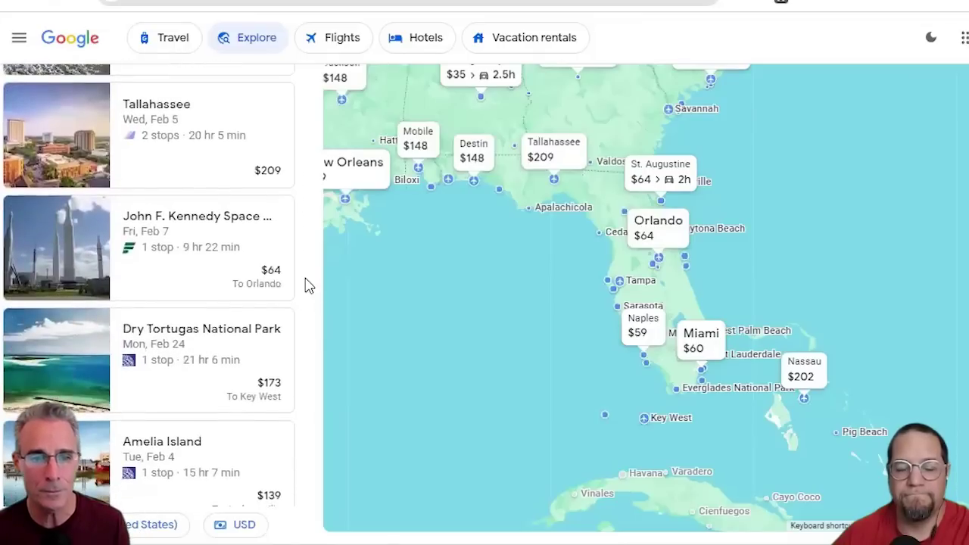
scroll(305, 285, down, 6)
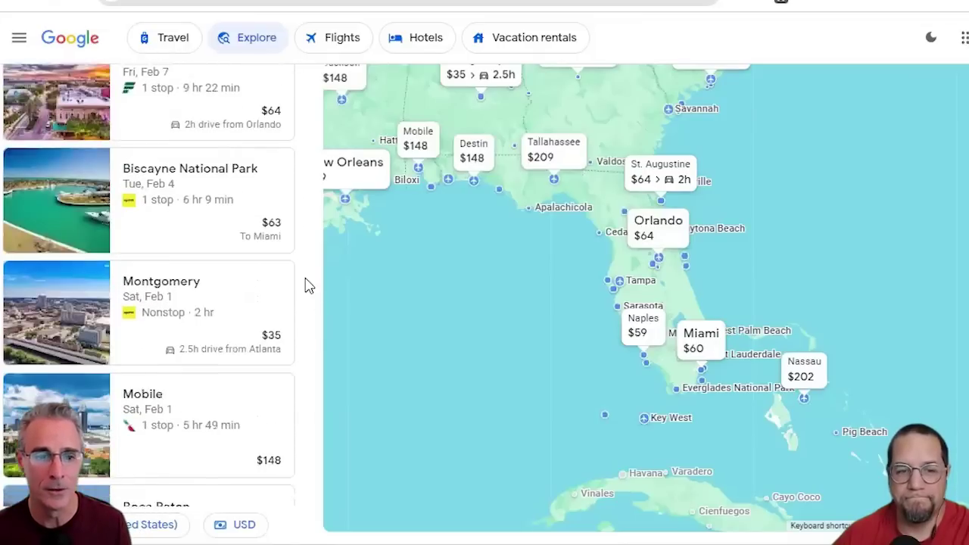
scroll(308, 285, down, 3)
scroll(308, 284, down, 3)
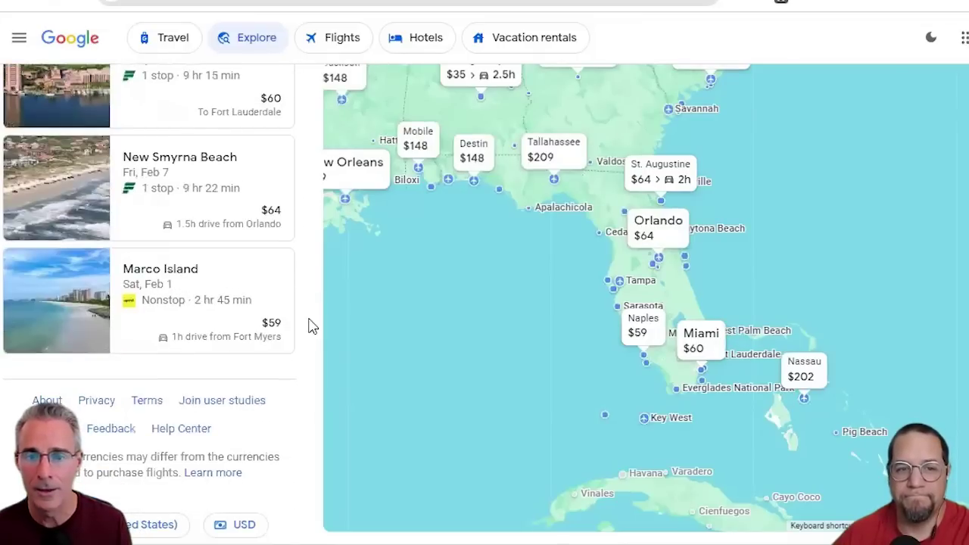
scroll(309, 325, up, 15)
scroll(308, 324, up, 10)
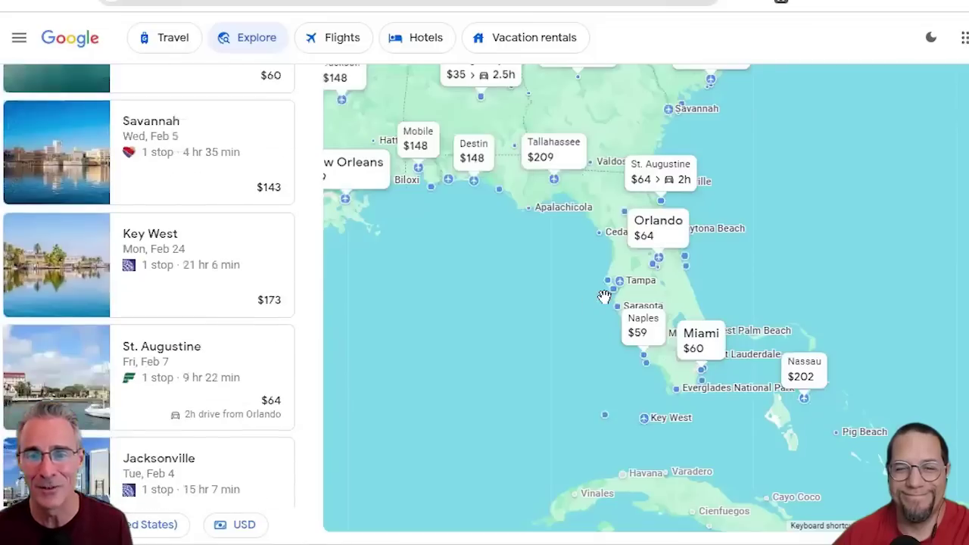
scroll(301, 200, up, 10)
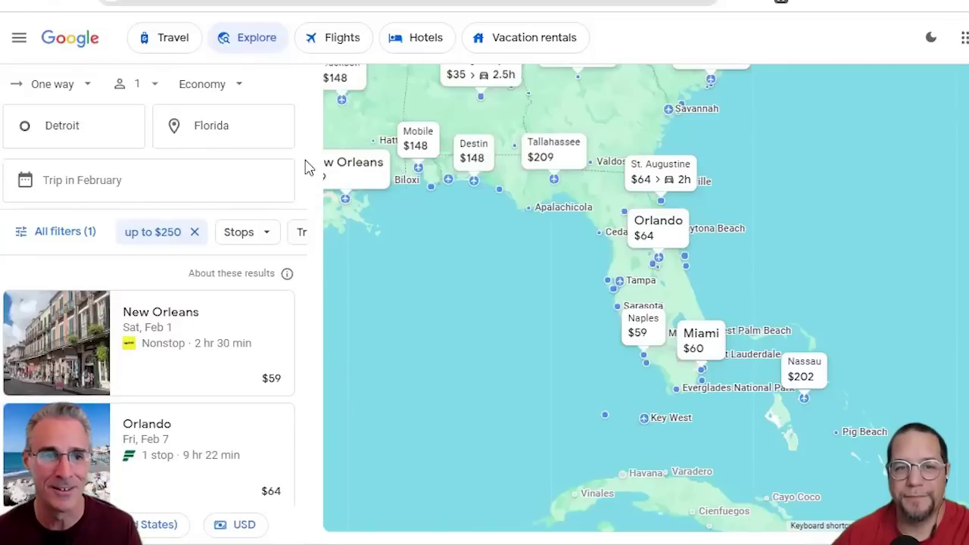
Return to the Flights search page and set the destination to Fort Lauderdale-Hollywood International Airport (FLL).
key(alt+Left)
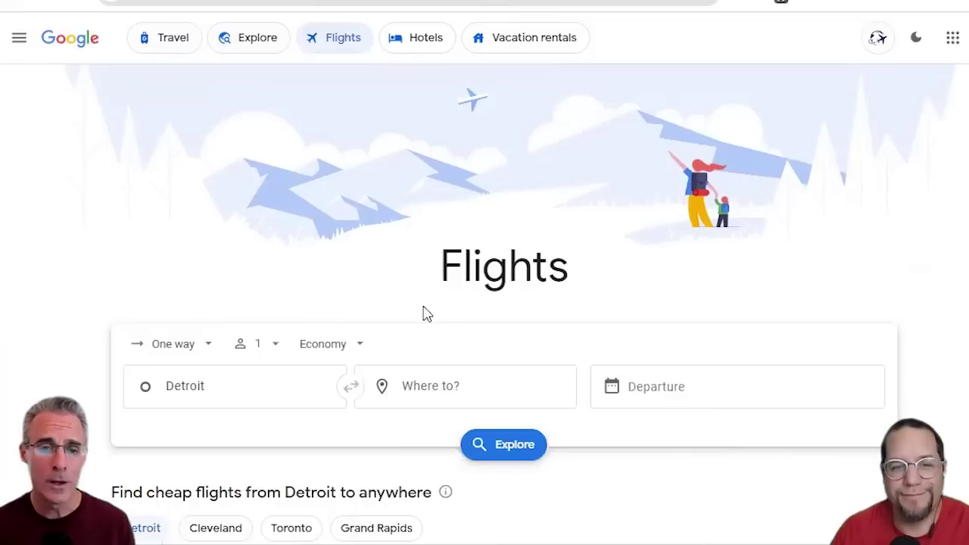
click(417, 385)
text(f)
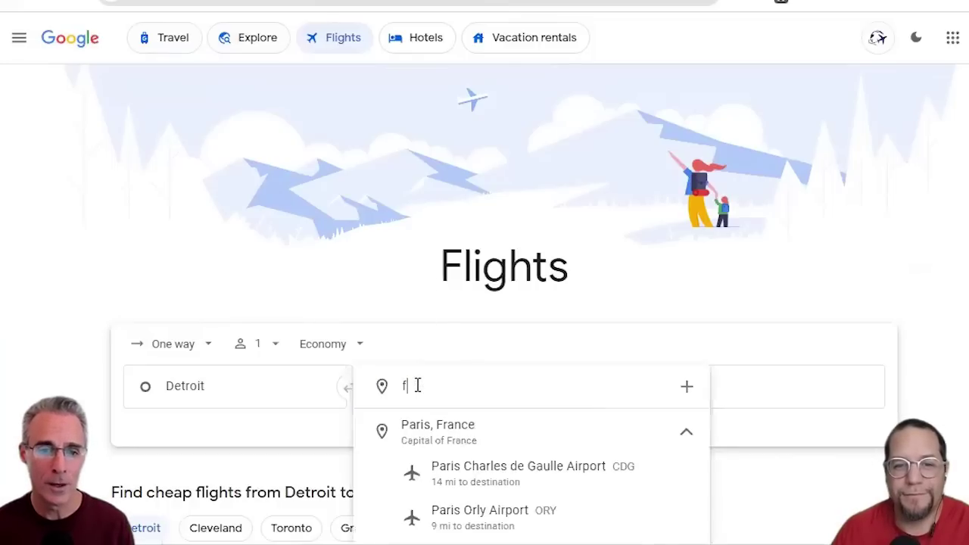
text(ort)
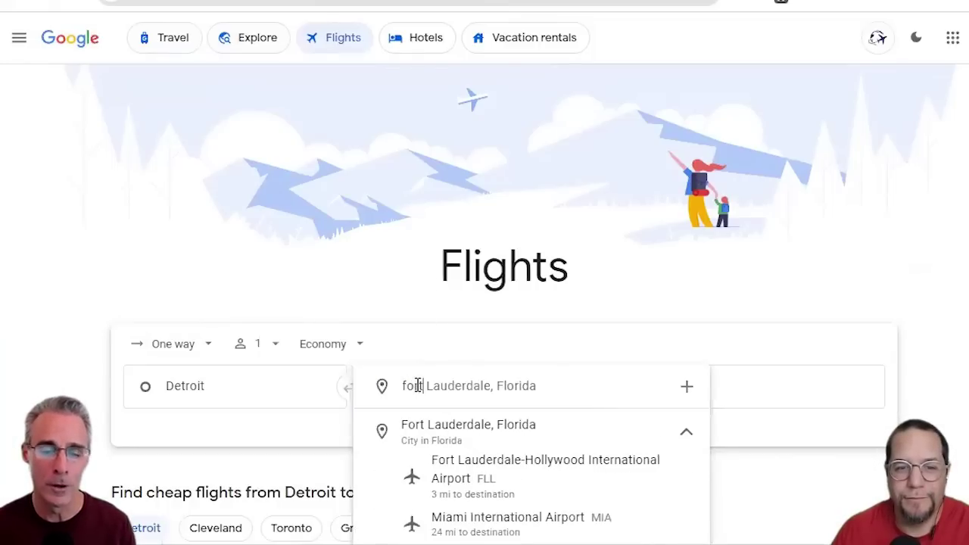
click(550, 471)
Set the departure date to Thursday, November 21 and search for one-way flights.
click(687, 386)
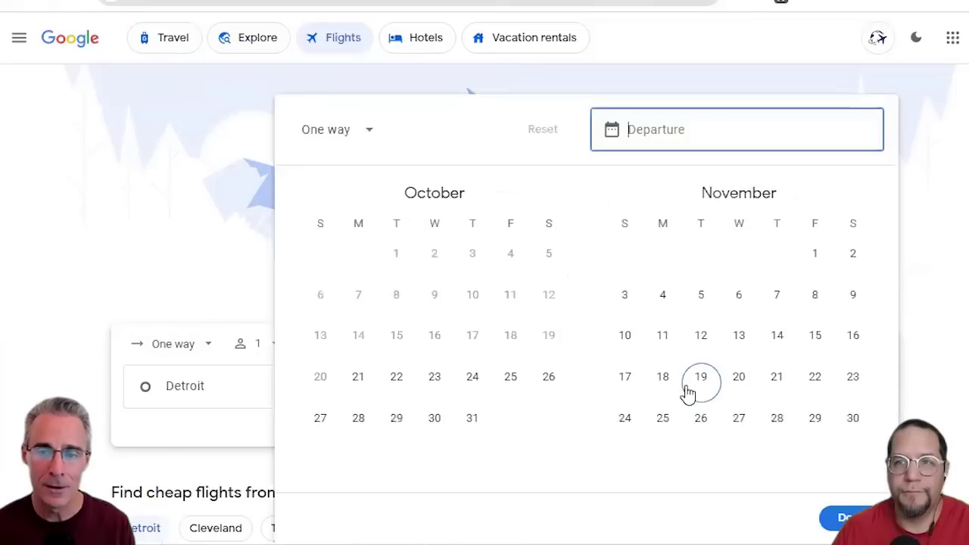
click(778, 378)
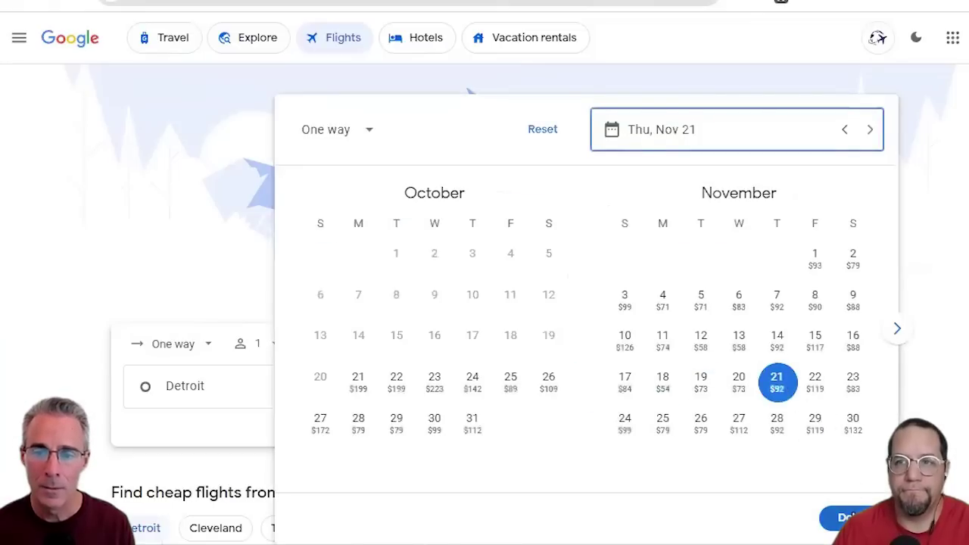
click(832, 519)
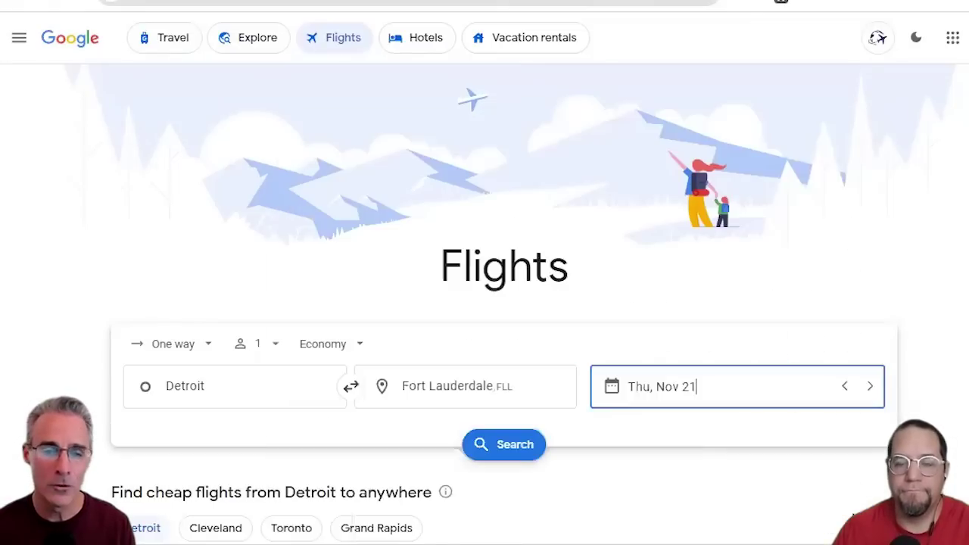
click(505, 452)
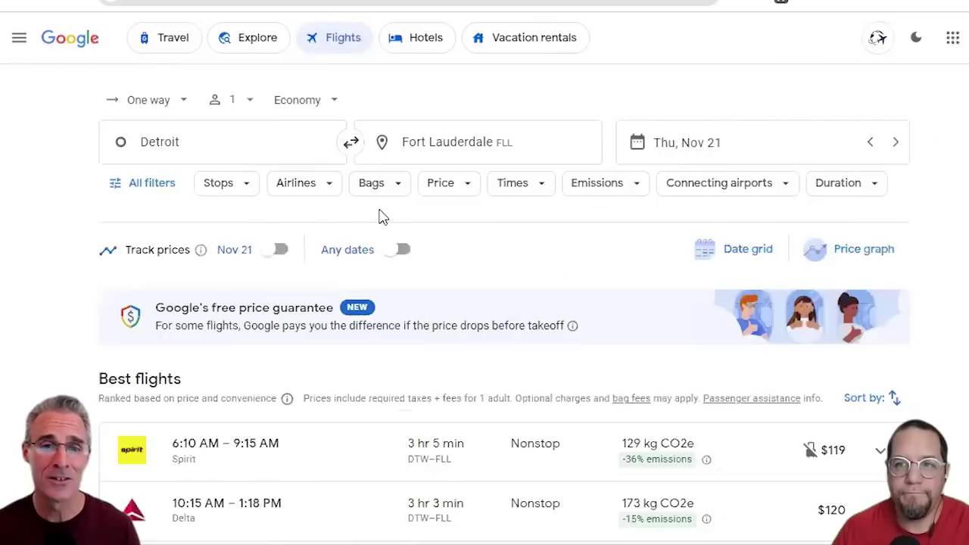
Exclude Frontier and Spirit from the airlines in the Detroit to Fort Lauderdale results.
click(332, 193)
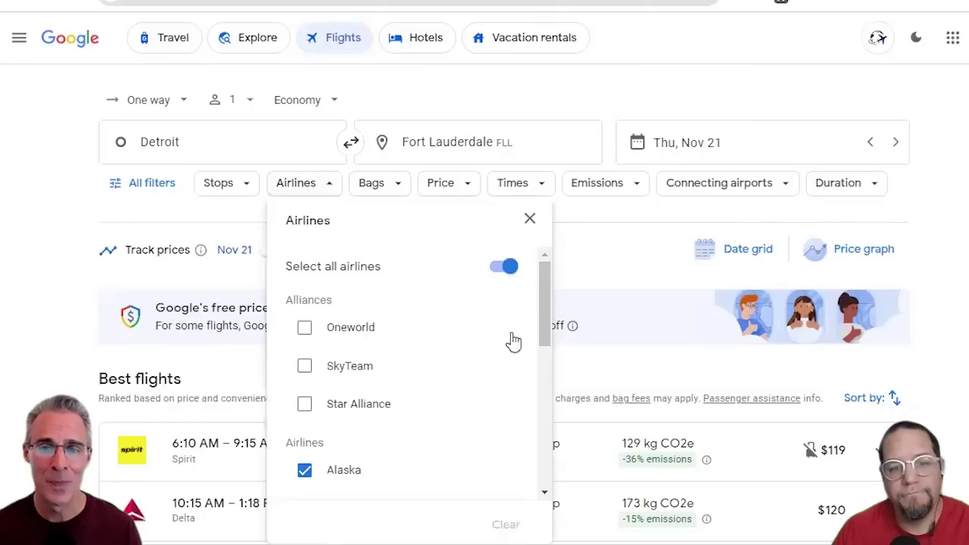
drag(545, 318, 555, 418)
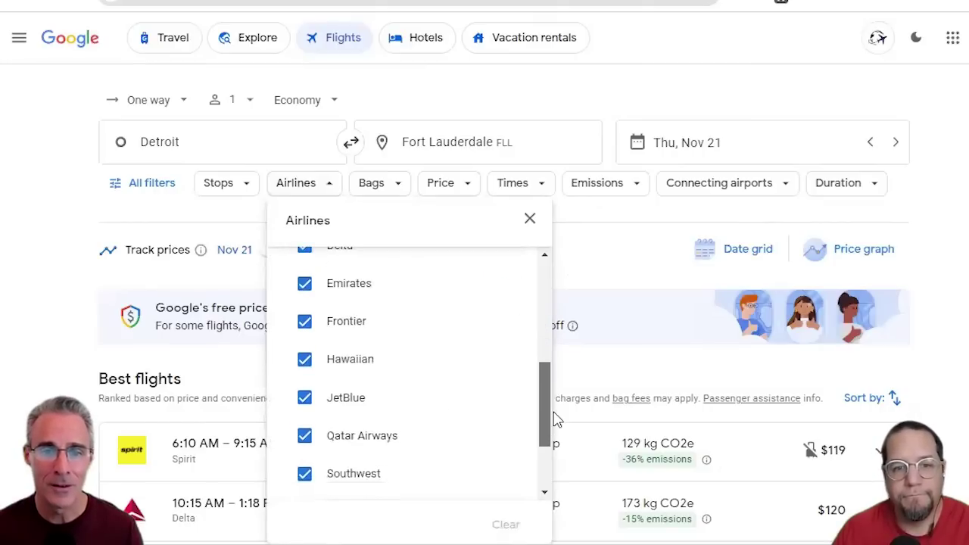
click(304, 321)
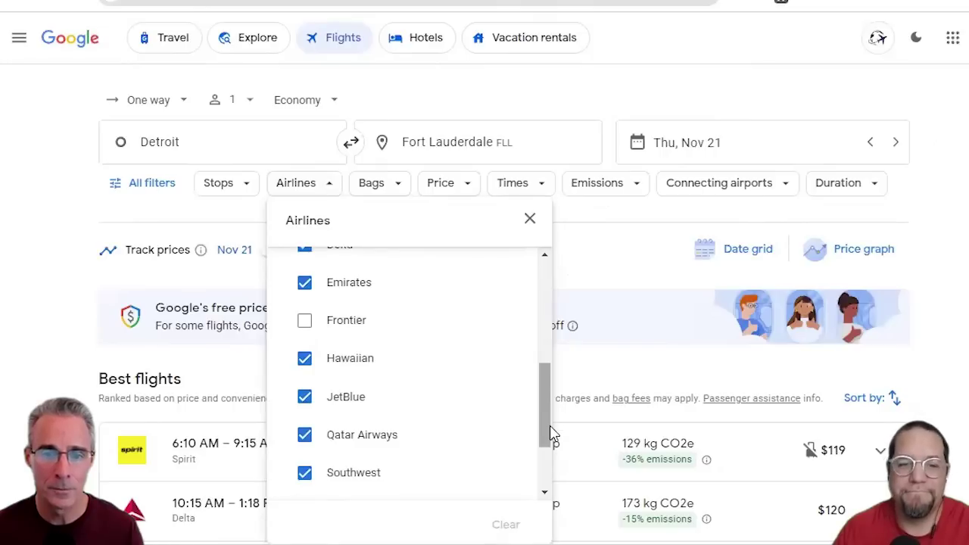
drag(545, 432, 546, 465)
click(304, 406)
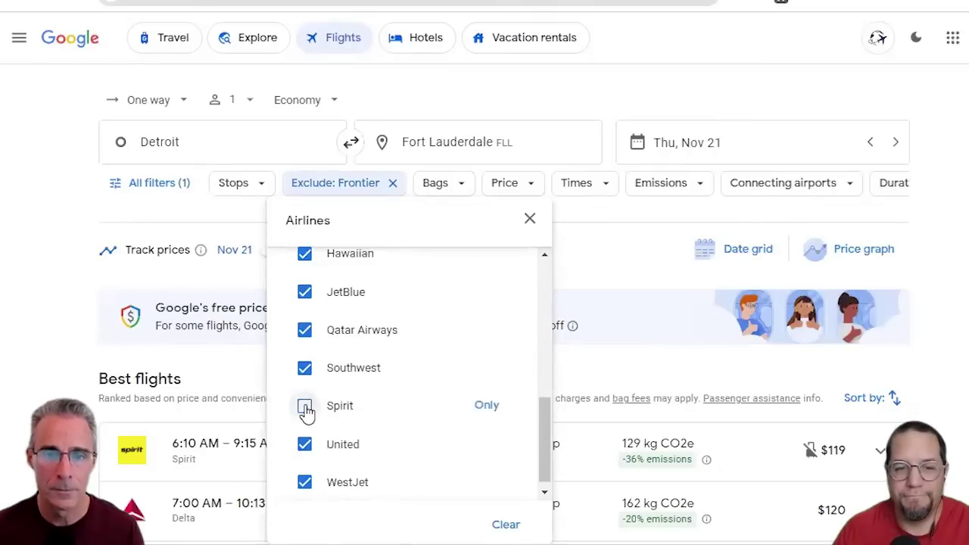
click(650, 206)
Change the destination to the US state of Florida, keeping the November 21 date and the airline exclusions.
click(468, 136)
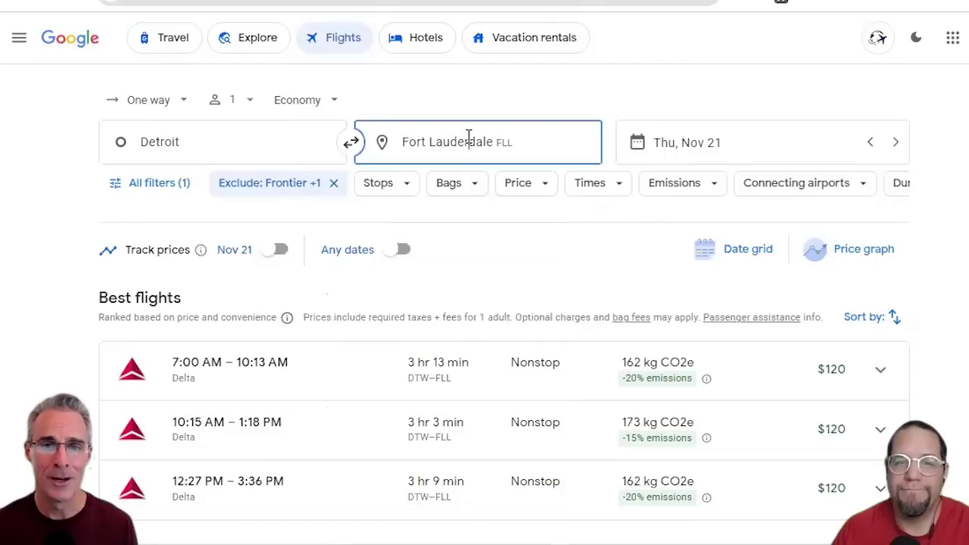
text(florence Regional Airport)
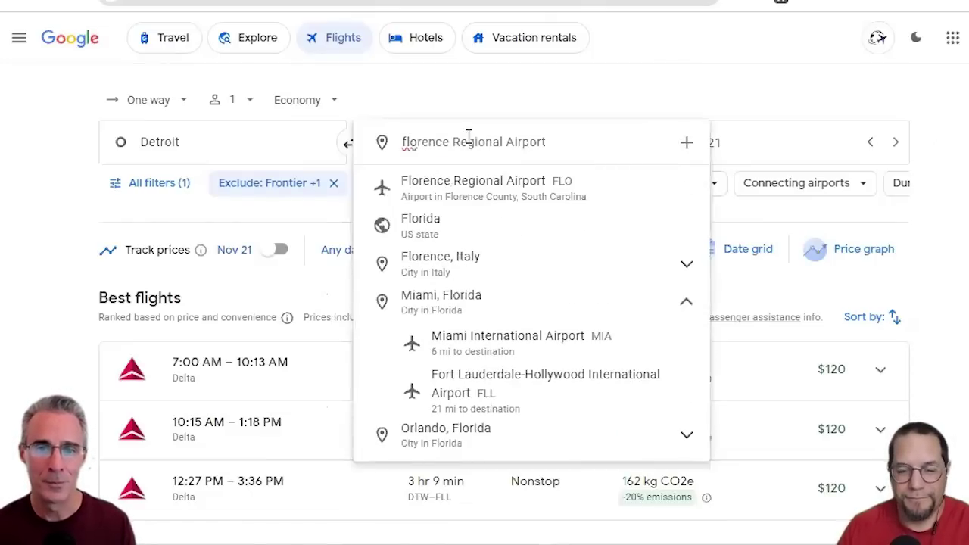
click(445, 227)
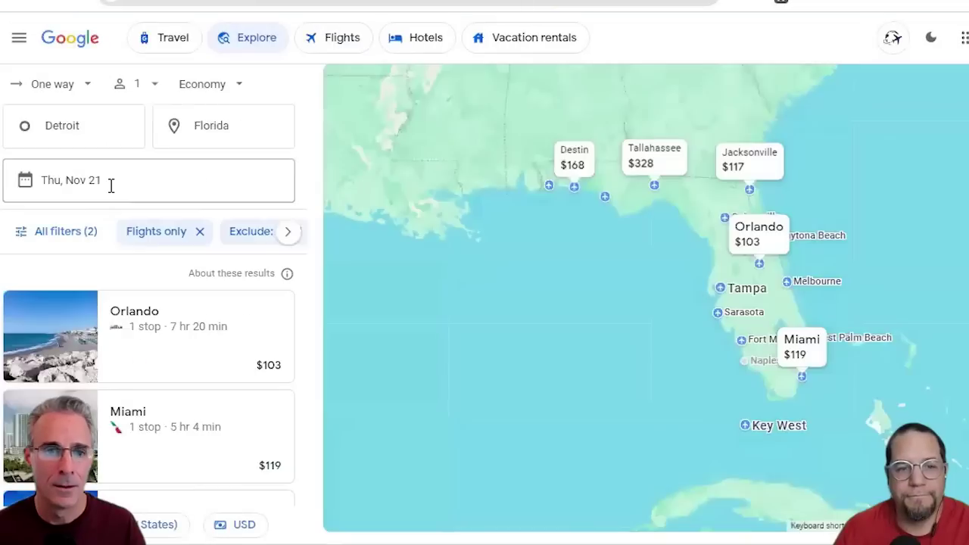
Set the Florida search to flexible dates in February and open the nonstop American fare from Detroit to Miami.
click(112, 182)
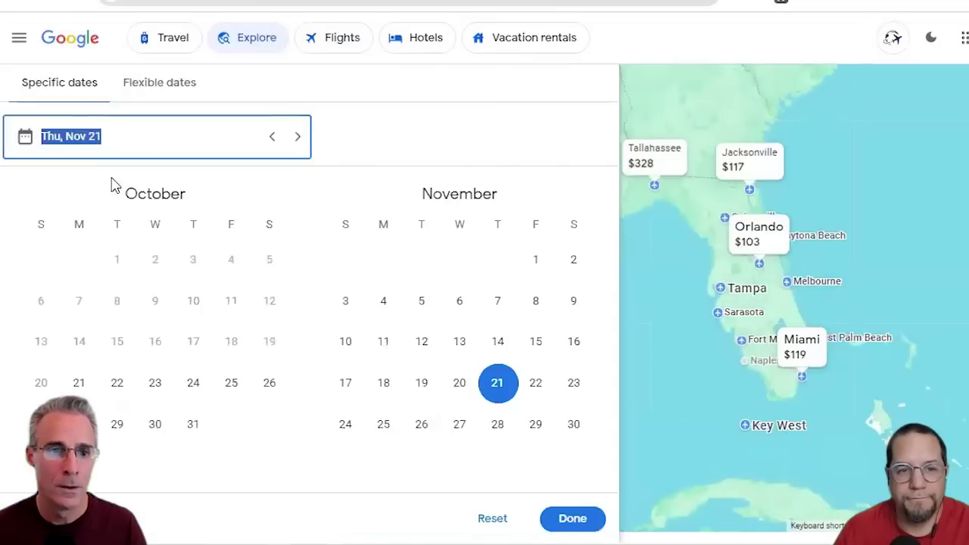
click(165, 84)
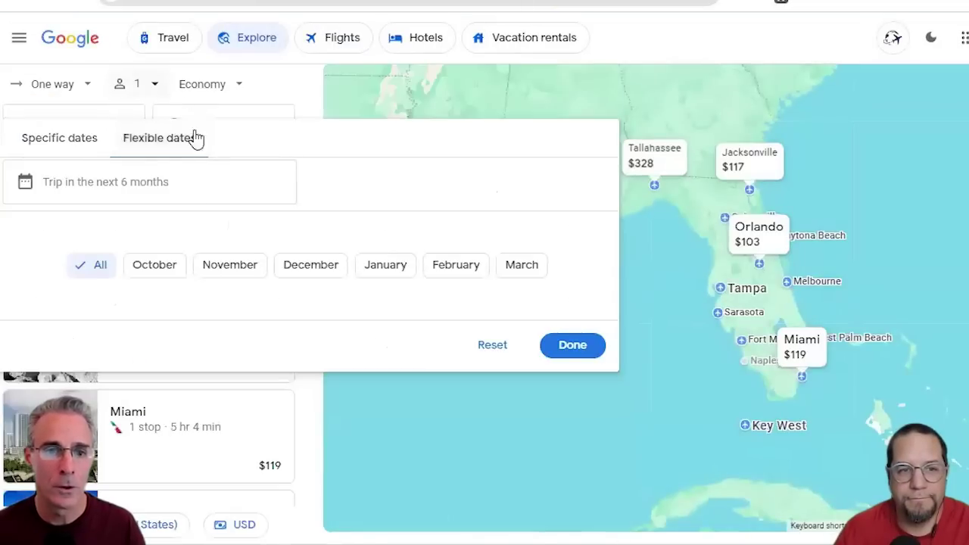
click(454, 274)
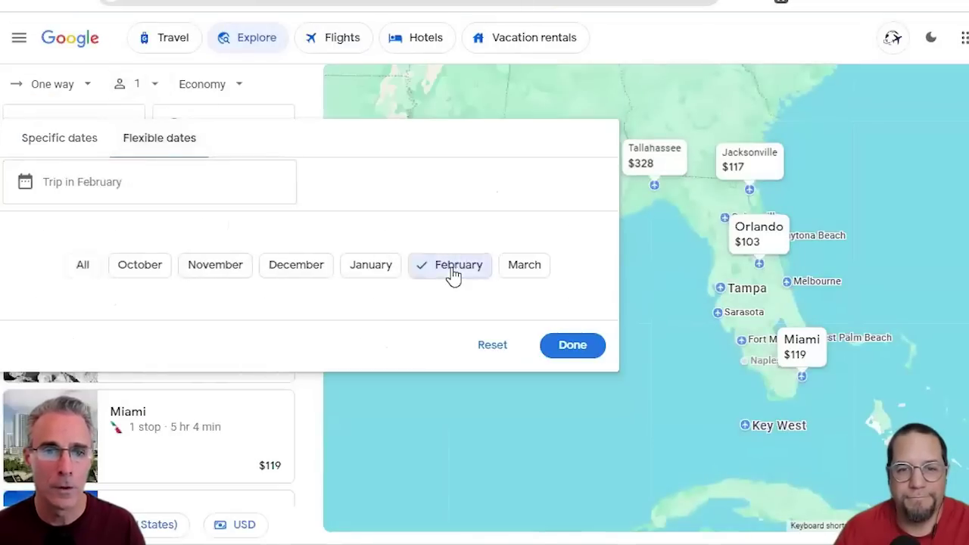
click(571, 348)
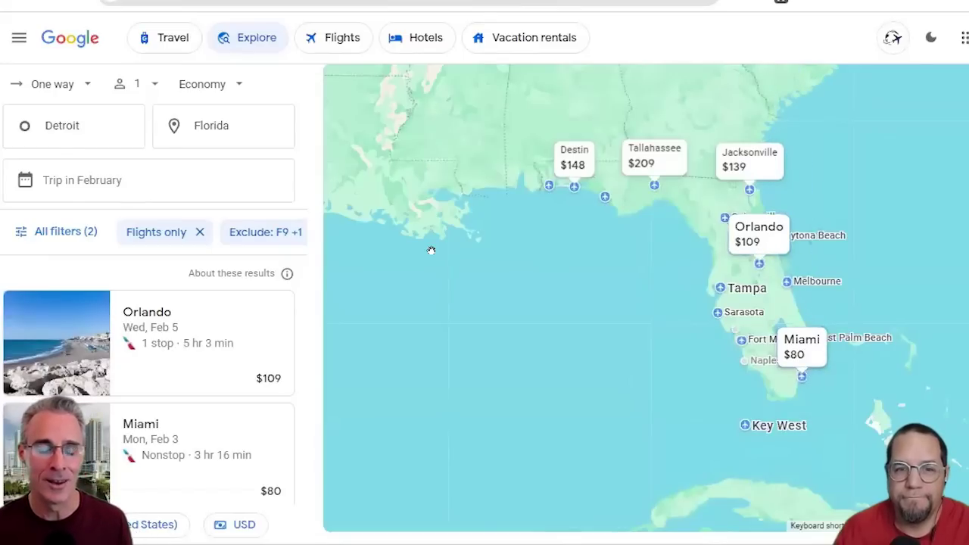
click(801, 353)
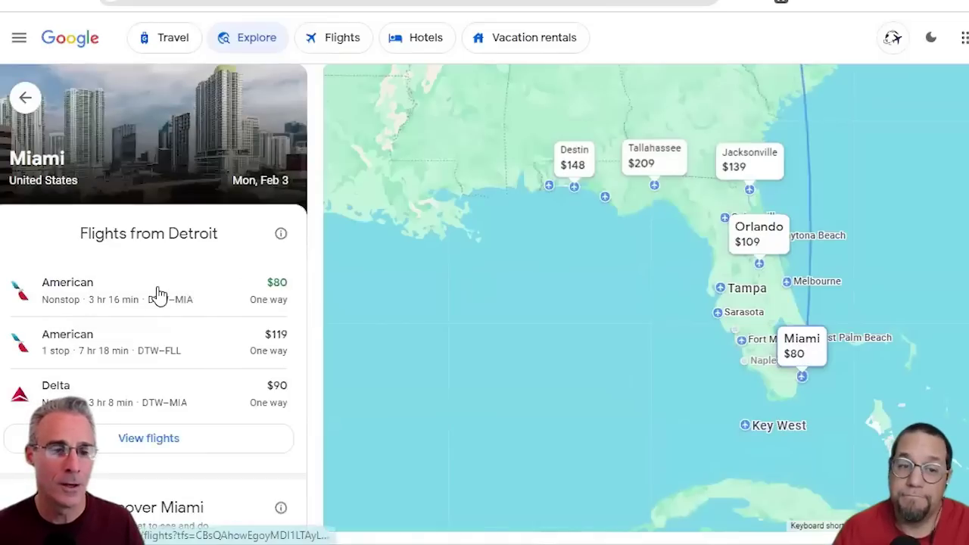
click(84, 294)
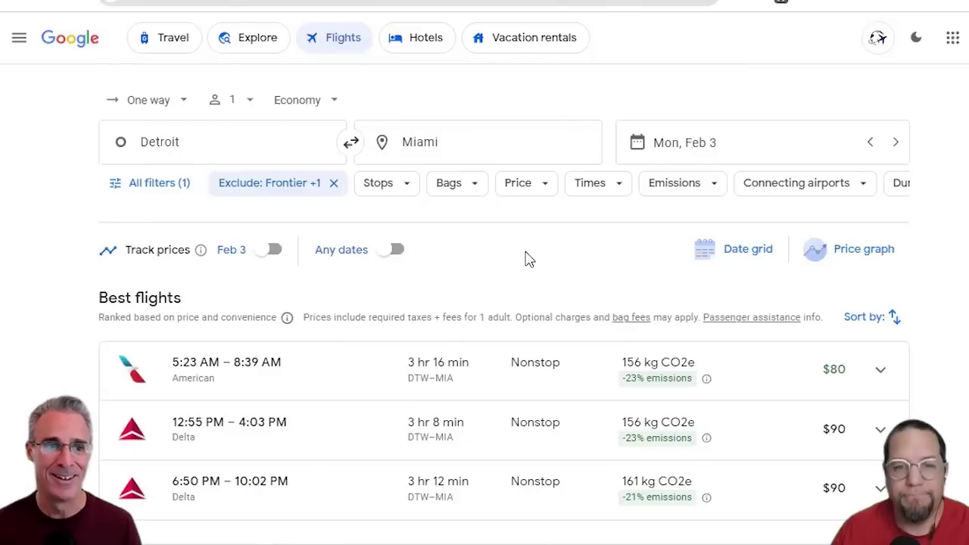
Change the destination to Paris Charles de Gaulle Airport (CDG) and remove the Frontier and Spirit airline exclusion.
click(455, 143)
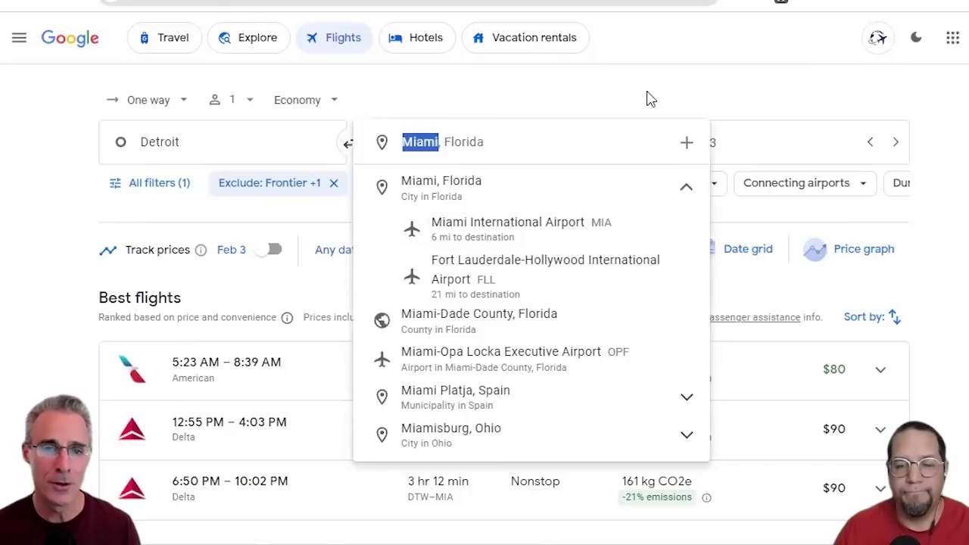
text(paris, France)
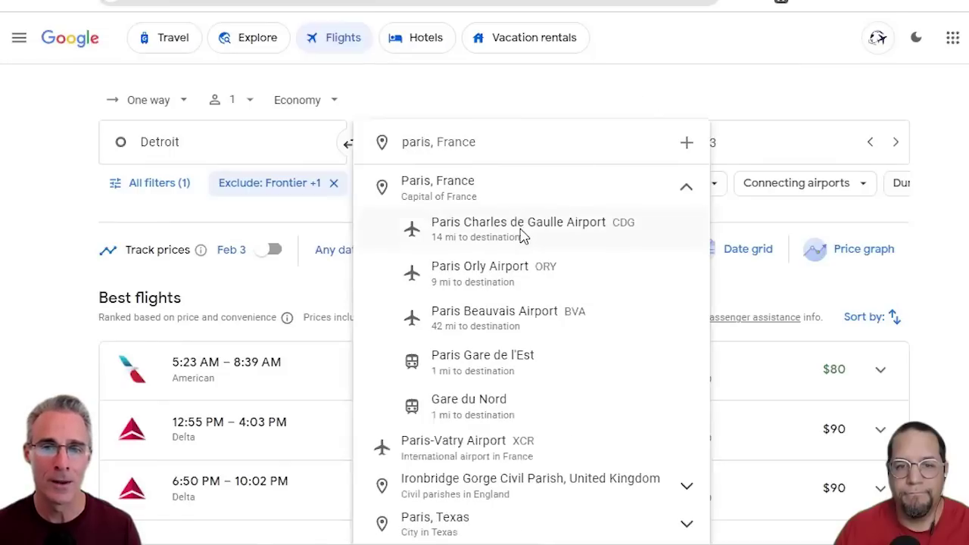
click(522, 231)
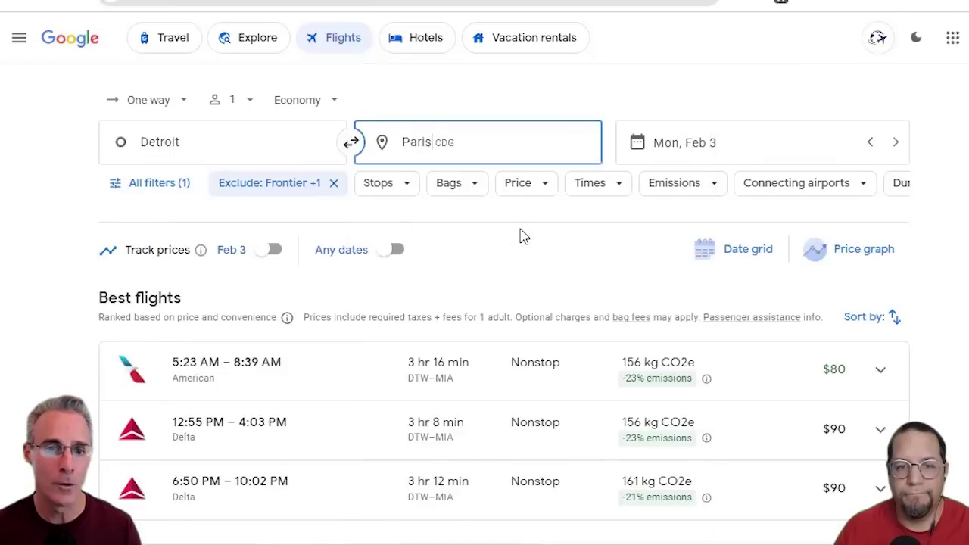
click(334, 188)
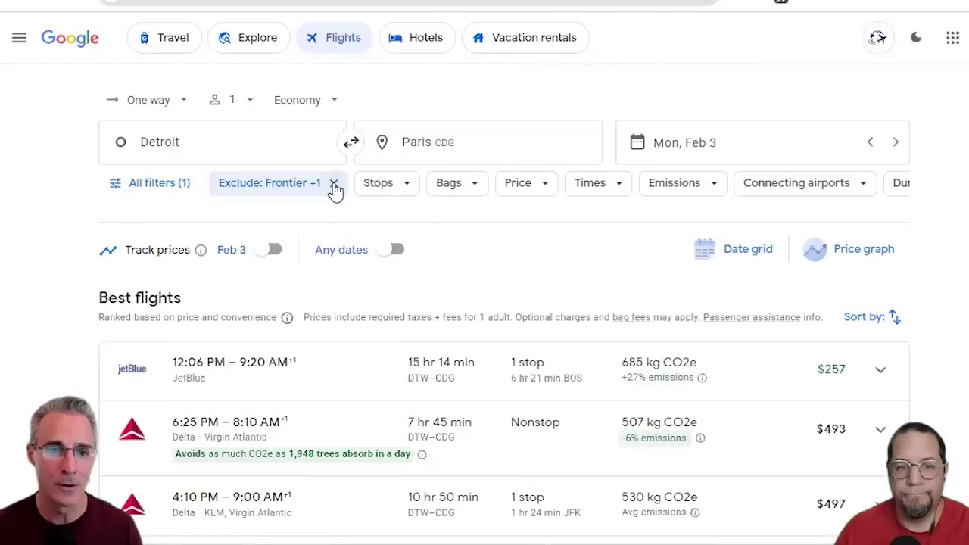
click(333, 188)
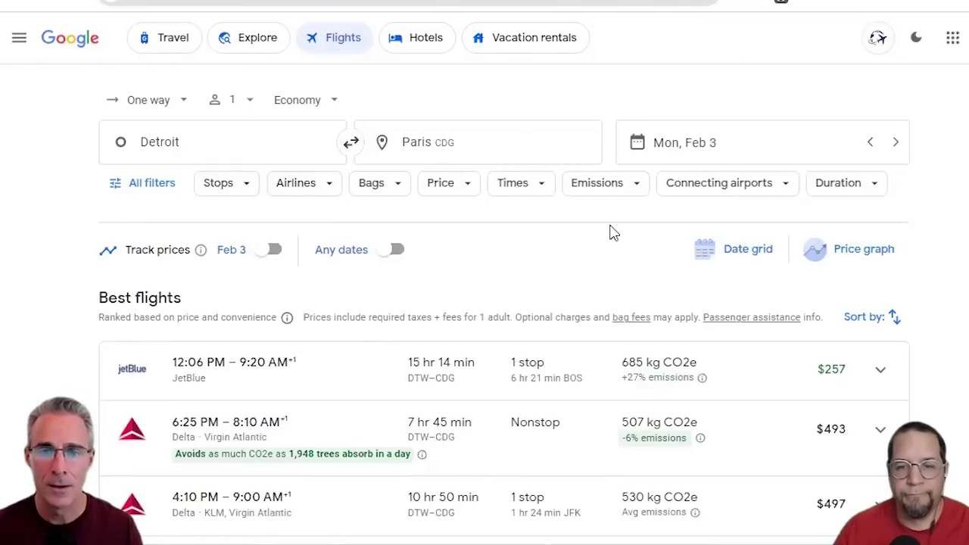
Filter the Detroit to Paris results to show only Air France flights.
click(305, 196)
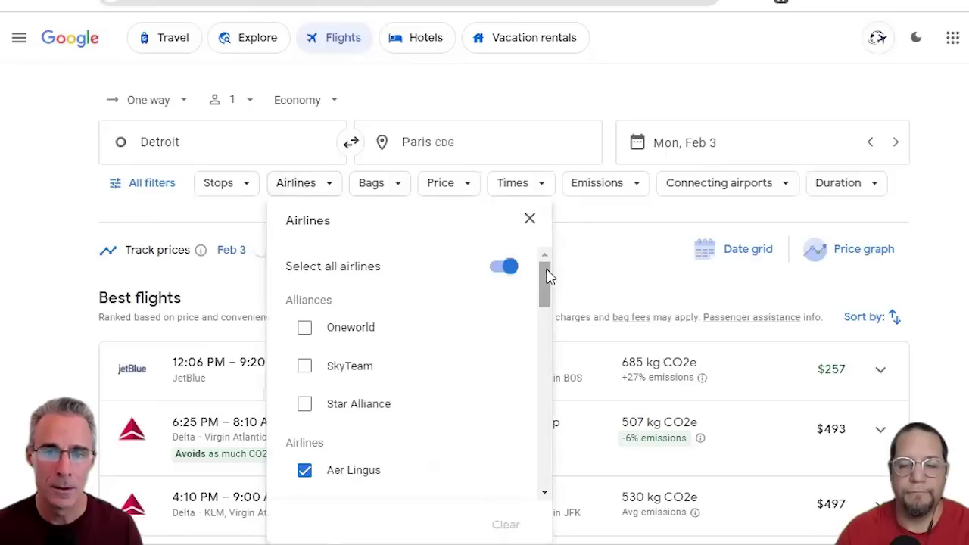
drag(550, 277, 549, 342)
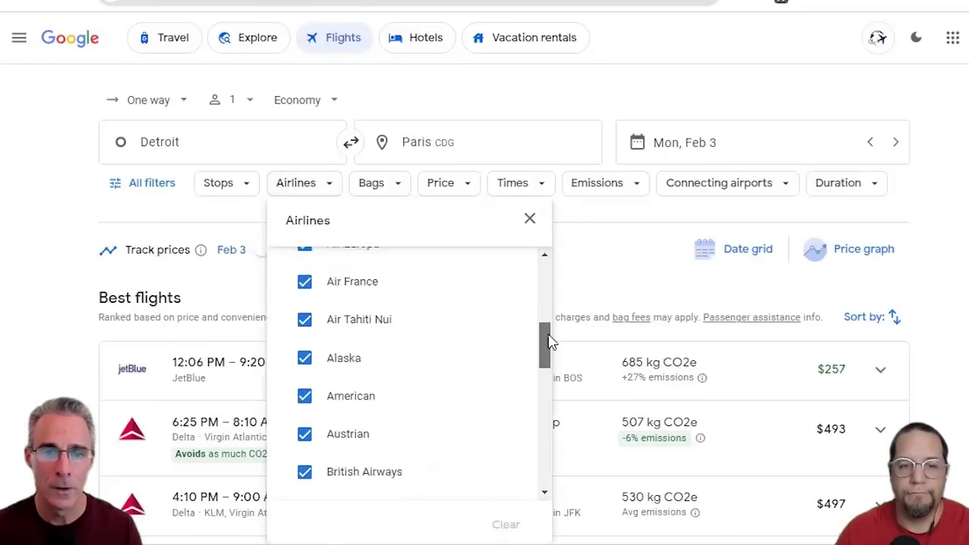
mouse_move(372, 283)
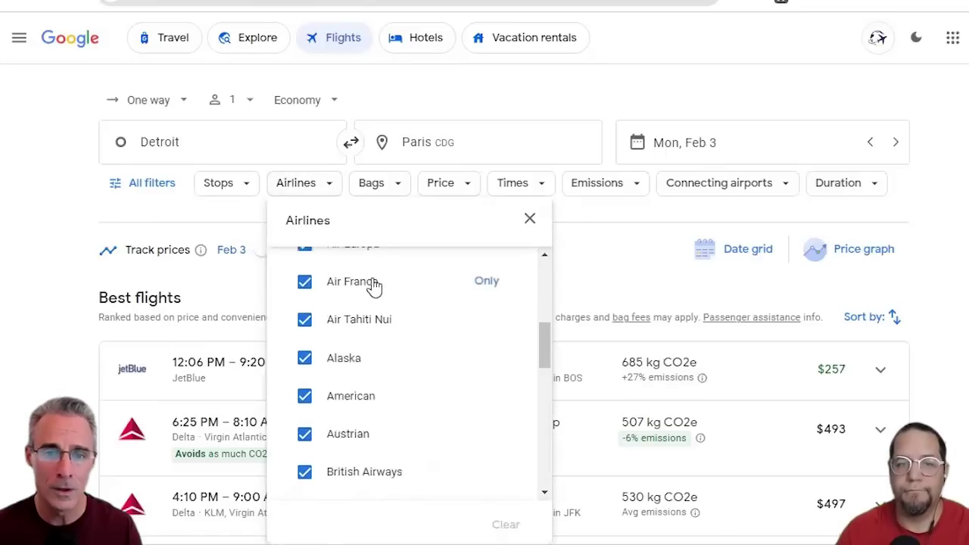
click(487, 283)
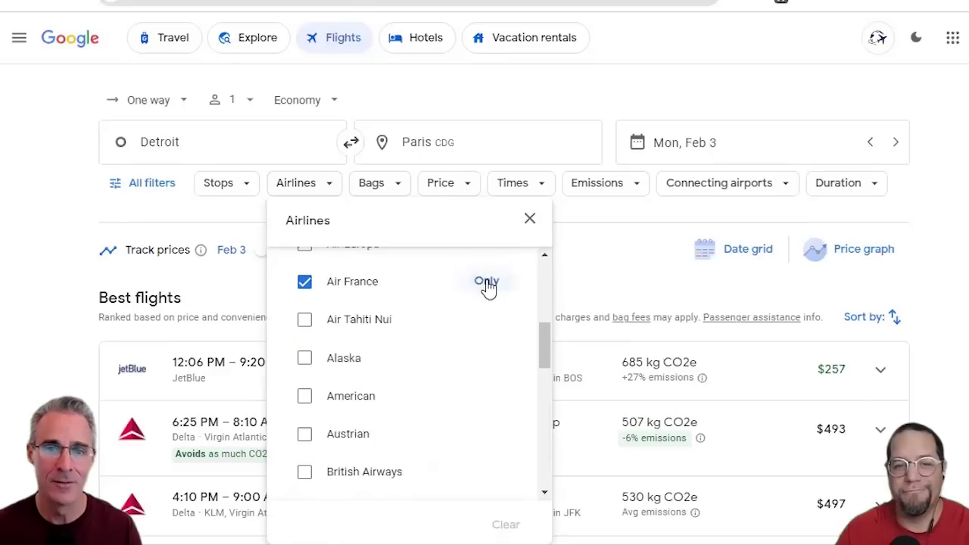
click(37, 225)
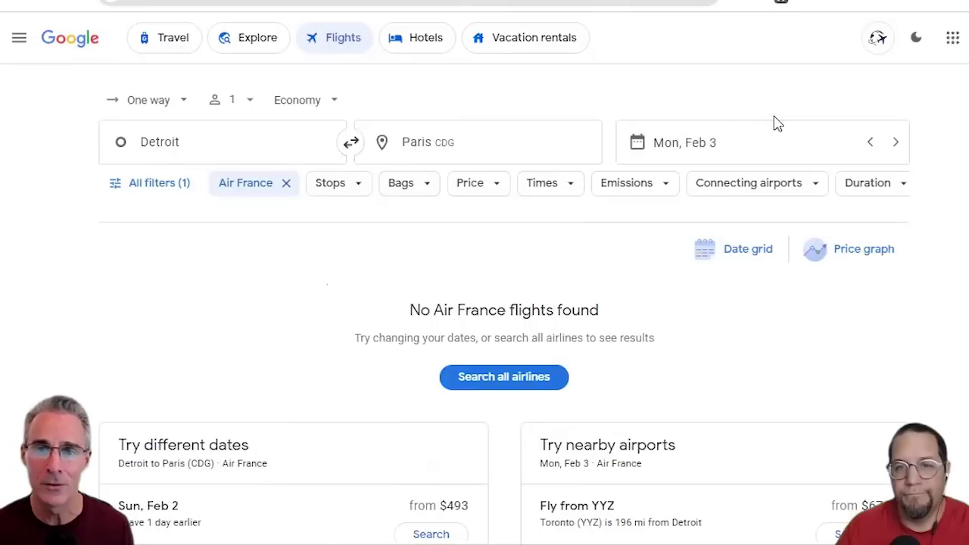
Change the destination to the continent of Europe, keeping the Air France filter.
click(486, 142)
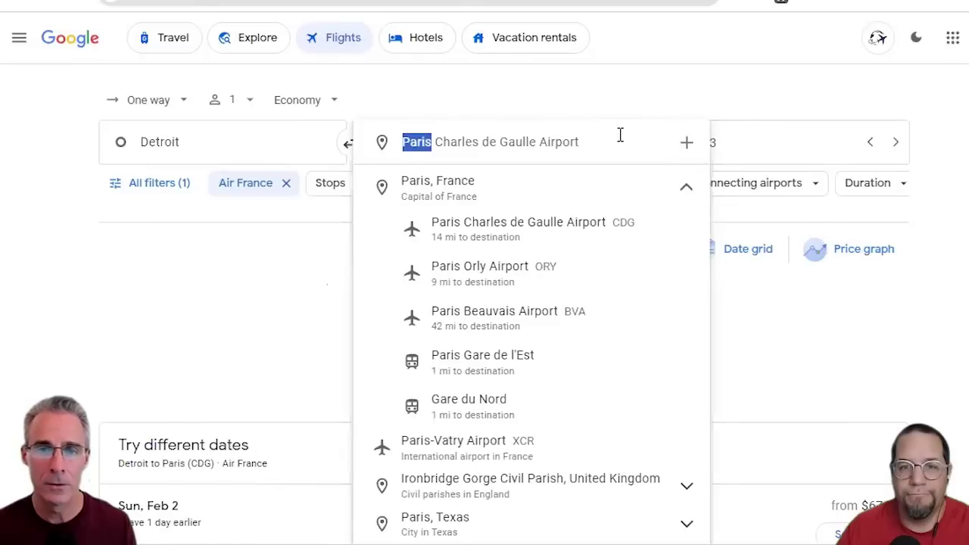
text(europe)
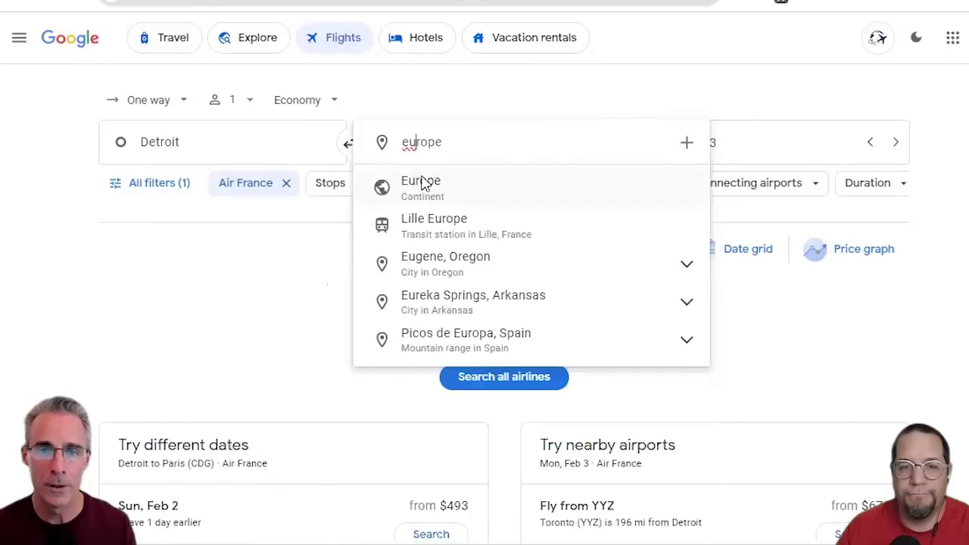
click(422, 181)
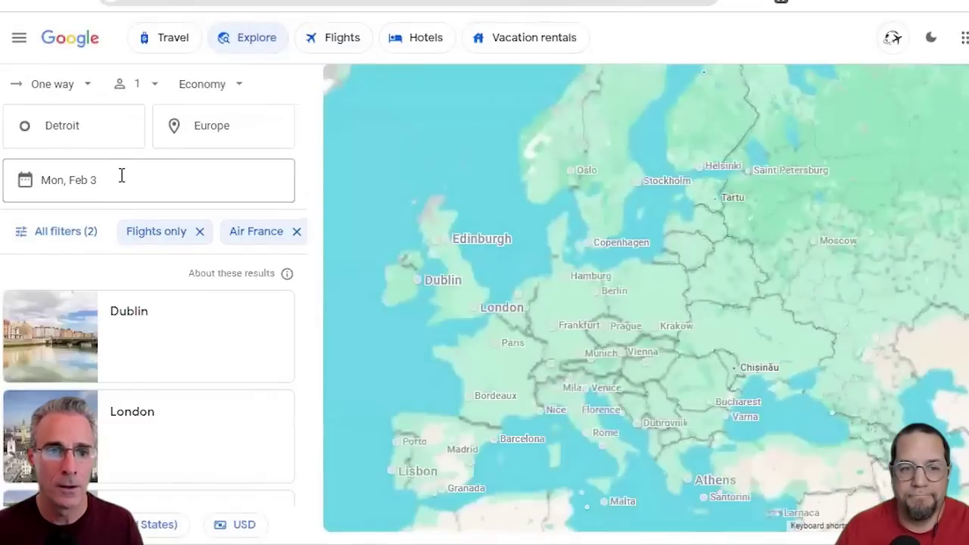
Switch the Europe search to flexible dates for a trip any time in the next 6 months and look over the fares.
click(121, 175)
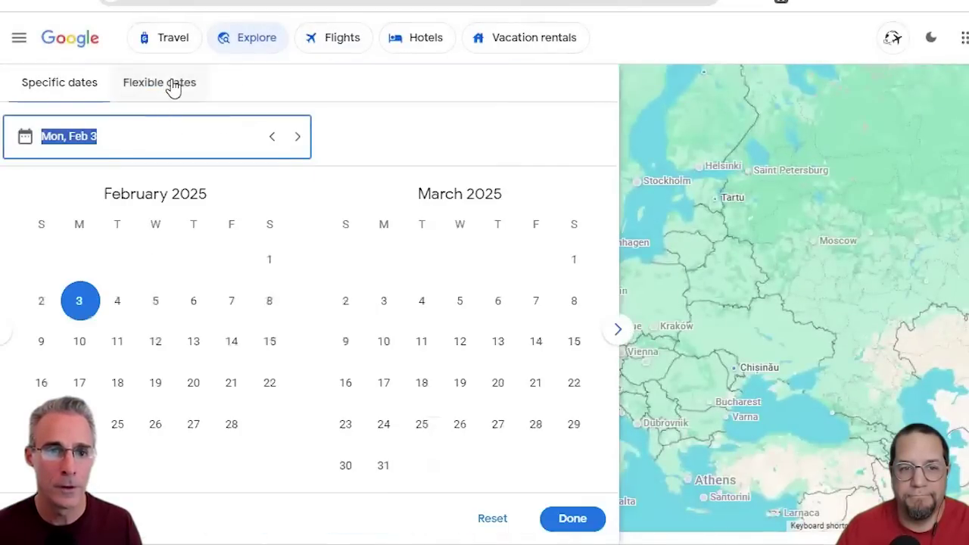
click(172, 88)
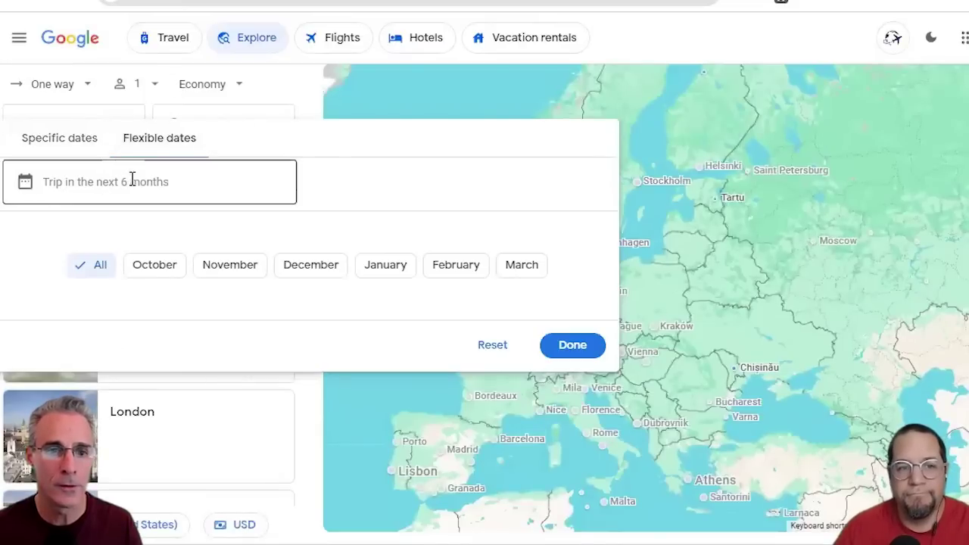
click(575, 347)
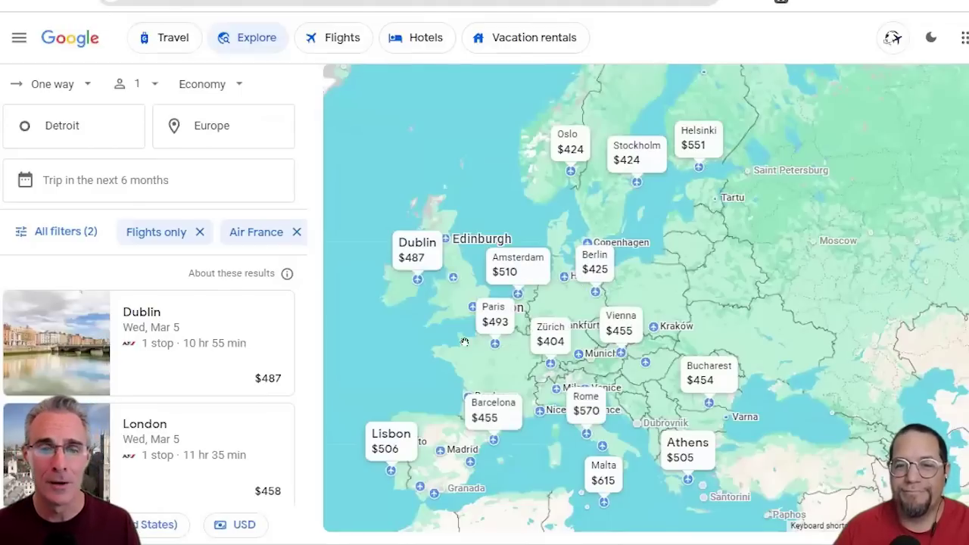
scroll(227, 318, down, 1)
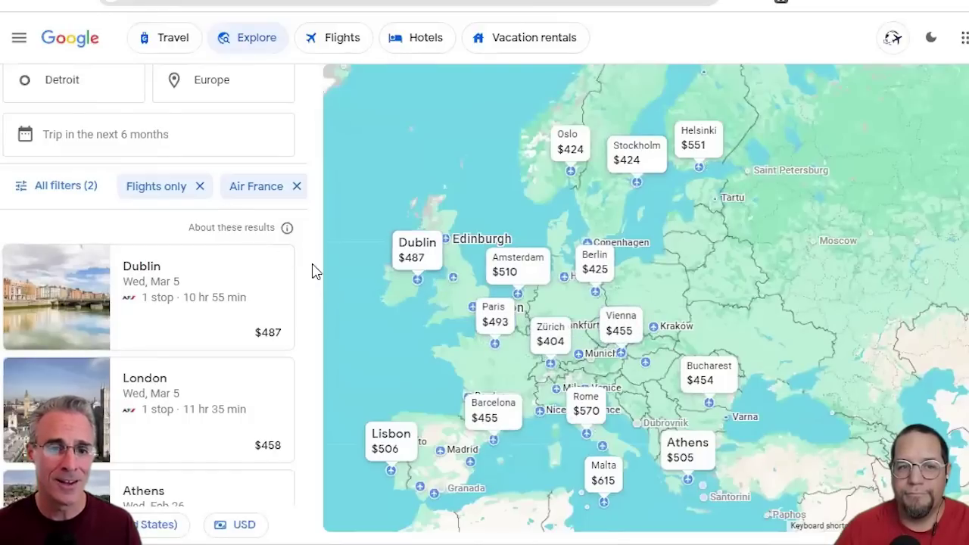
scroll(303, 140, up, 1)
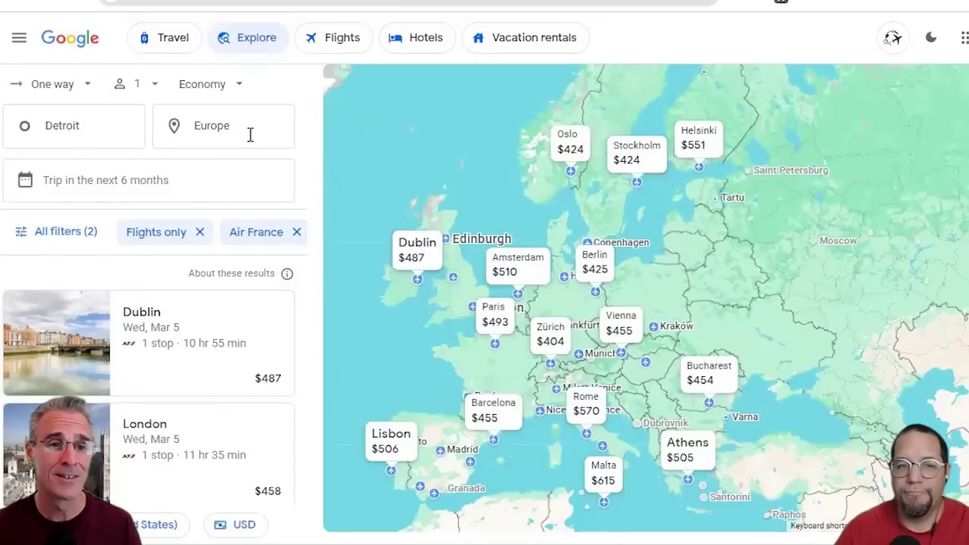
Change the Europe search to a round trip, with flexible dates for a 1-week trip in the next 6 months.
click(59, 91)
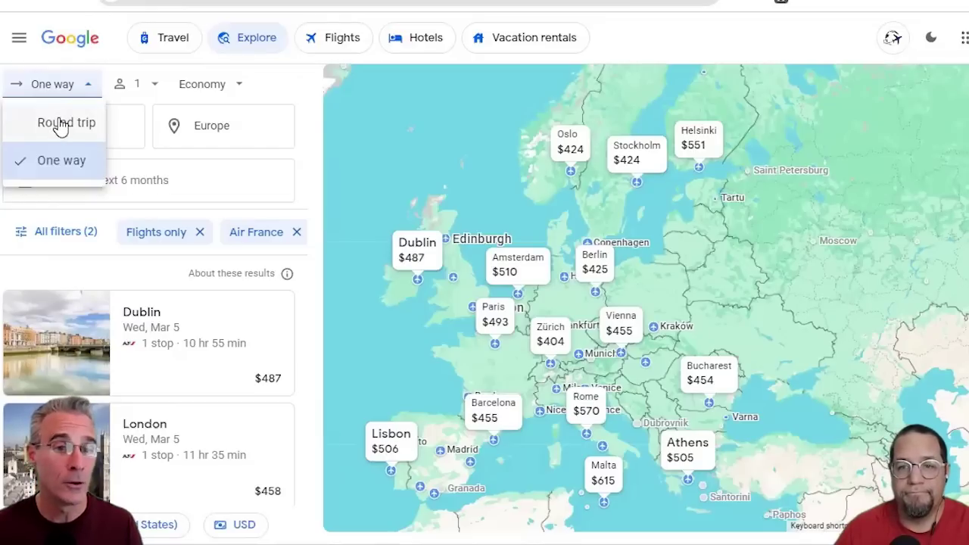
click(61, 125)
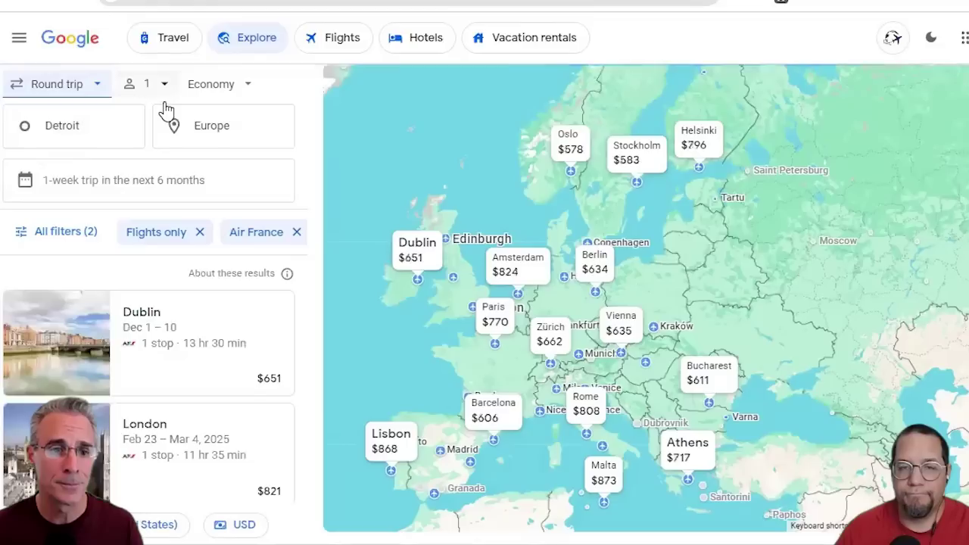
click(72, 180)
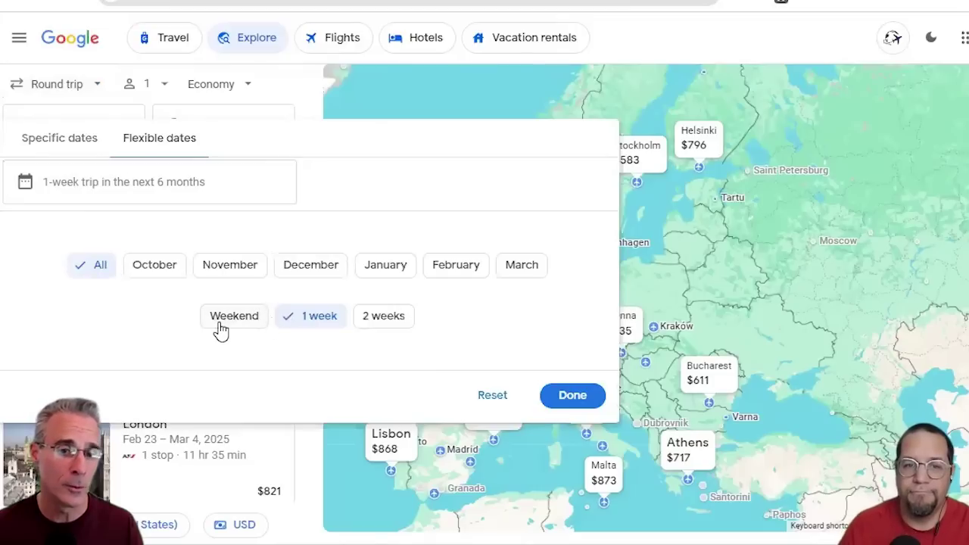
click(573, 396)
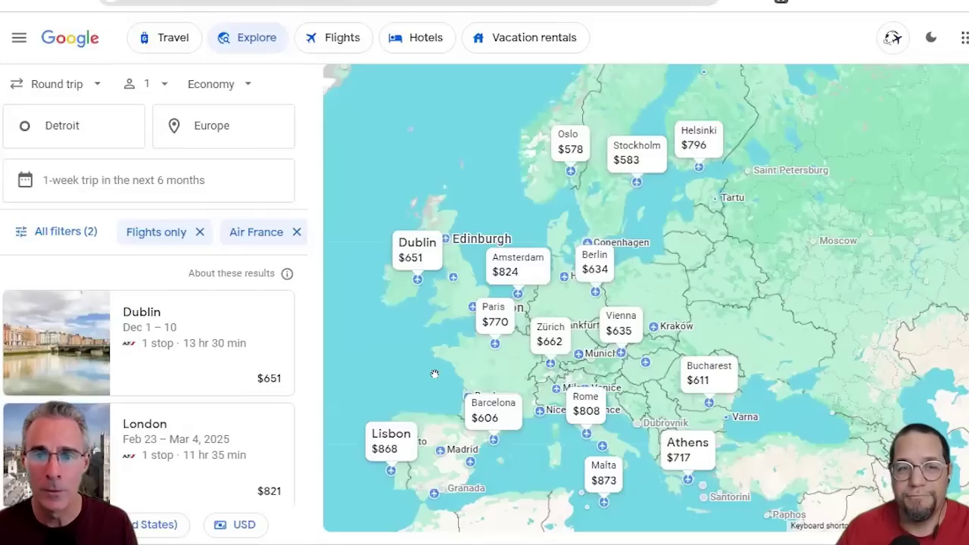
Remove the Air France filter from the Europe search and set the cabin class to Business.
mouse_move(579, 204)
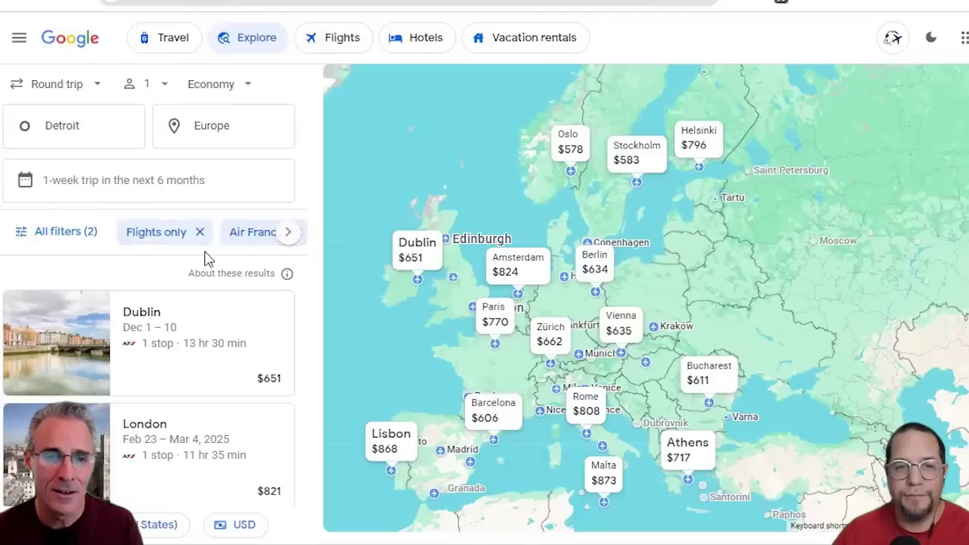
scroll(234, 245, right, 1)
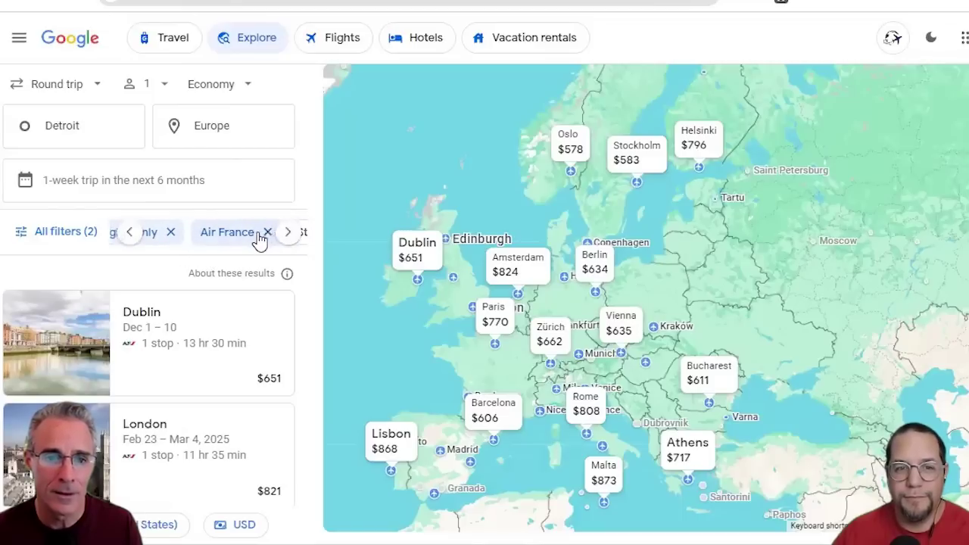
click(267, 232)
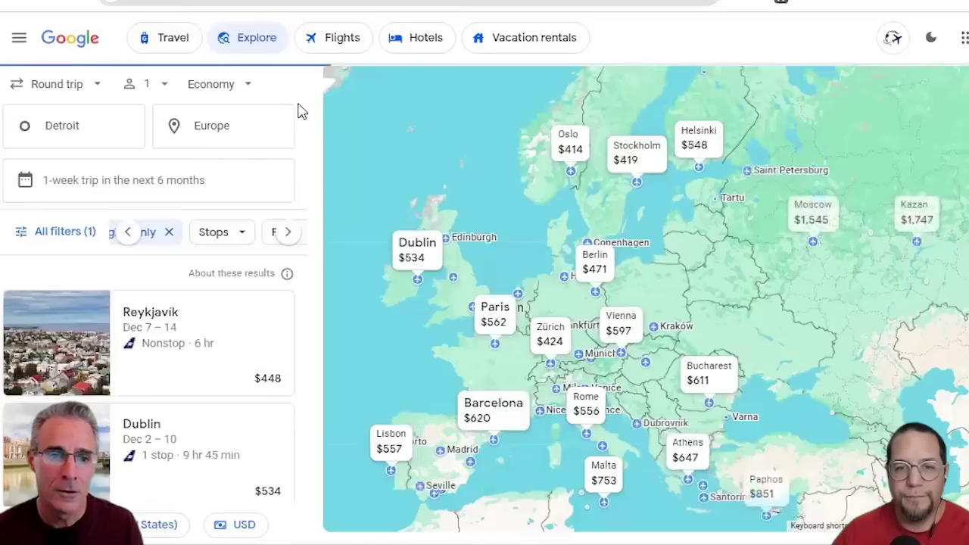
click(218, 92)
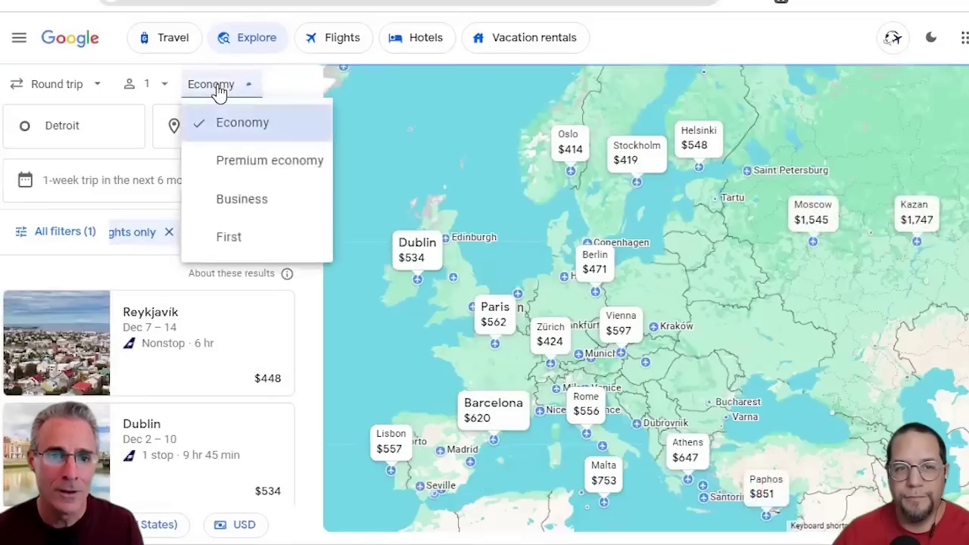
click(226, 197)
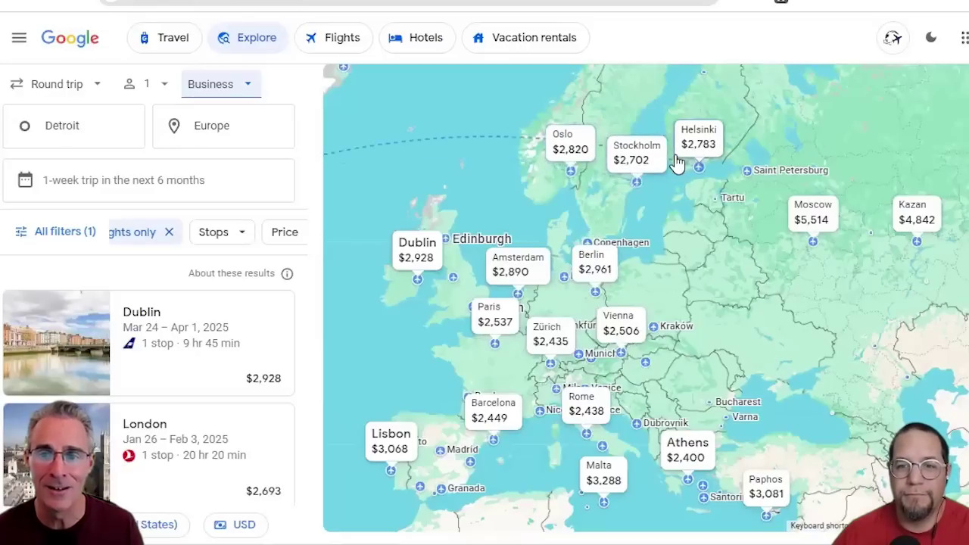
mouse_move(623, 255)
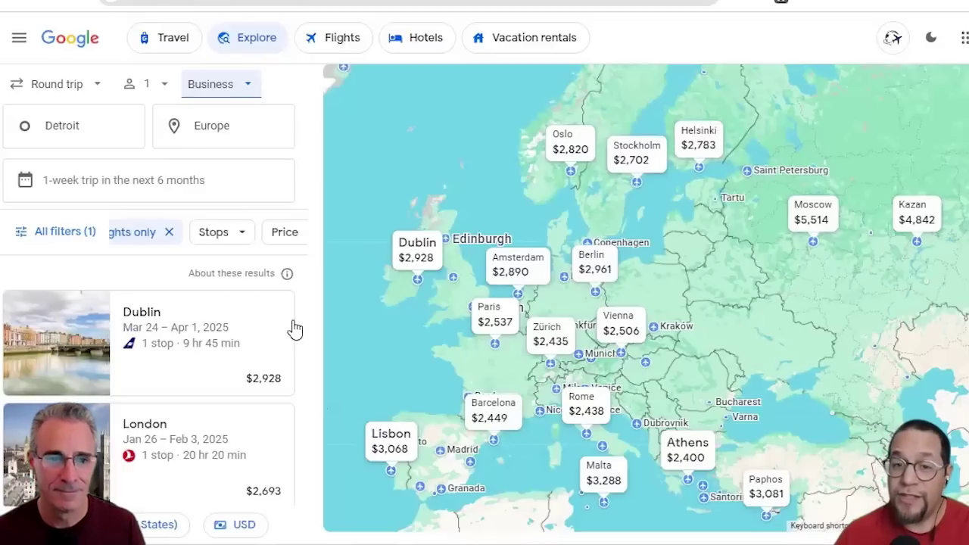
Limit the business-class Europe search to fares up to $2,700.
click(50, 236)
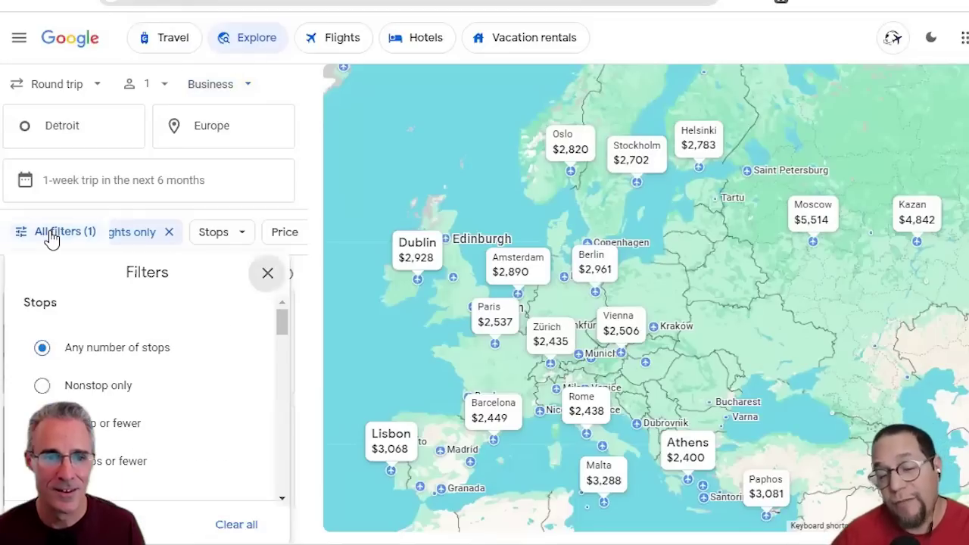
drag(284, 330, 293, 379)
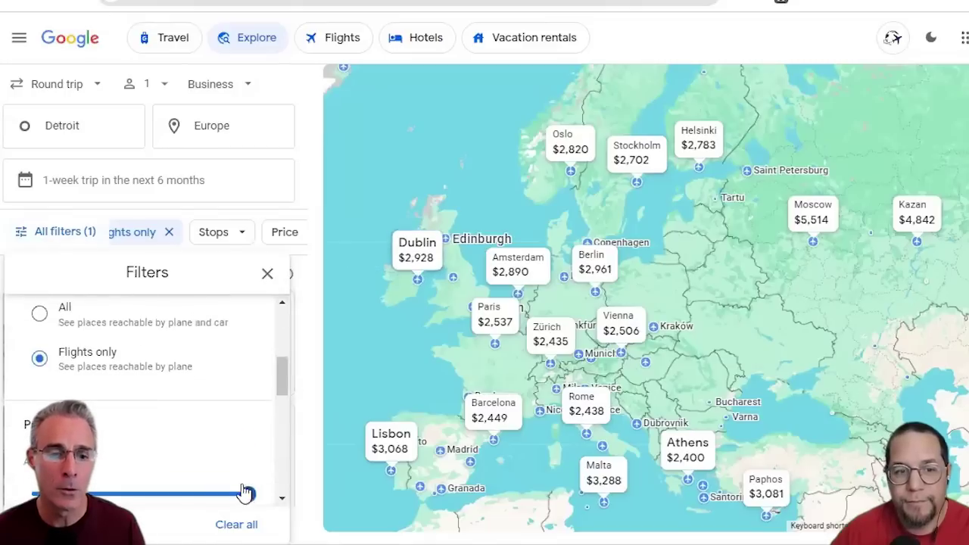
drag(249, 494, 36, 489)
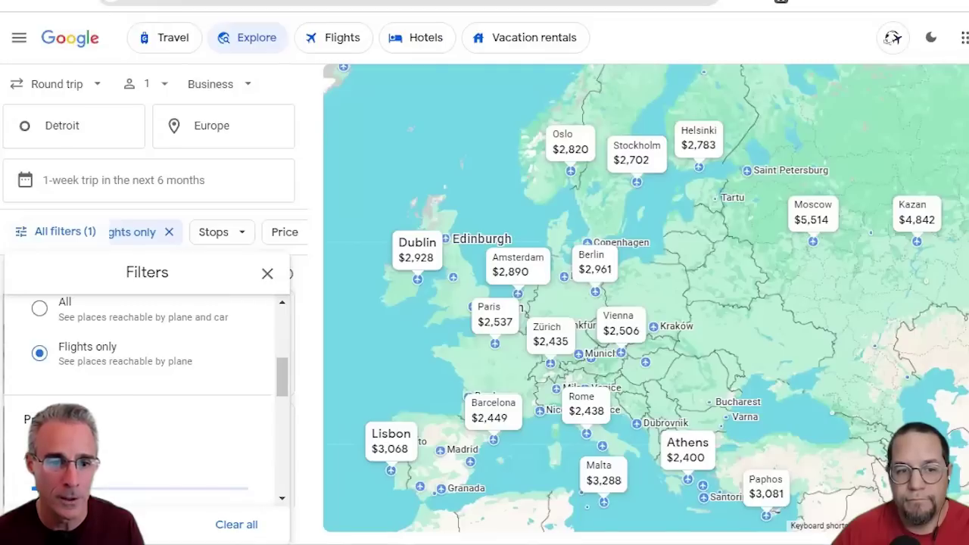
drag(59, 488, 55, 489)
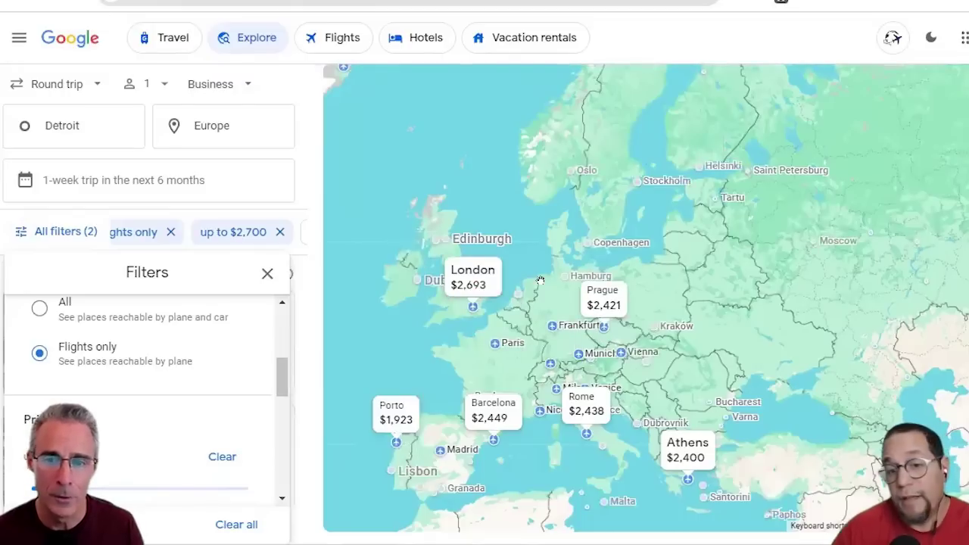
mouse_move(626, 315)
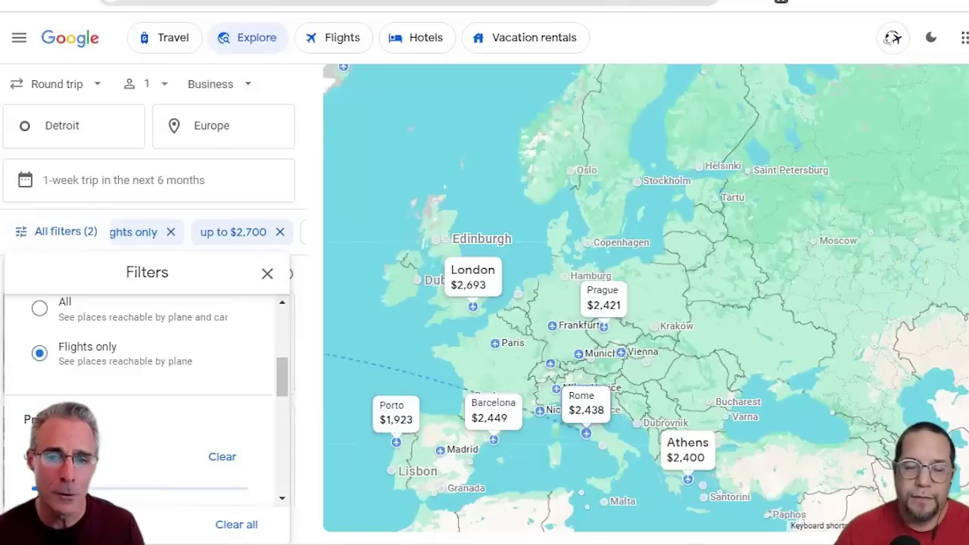
key(Escape)
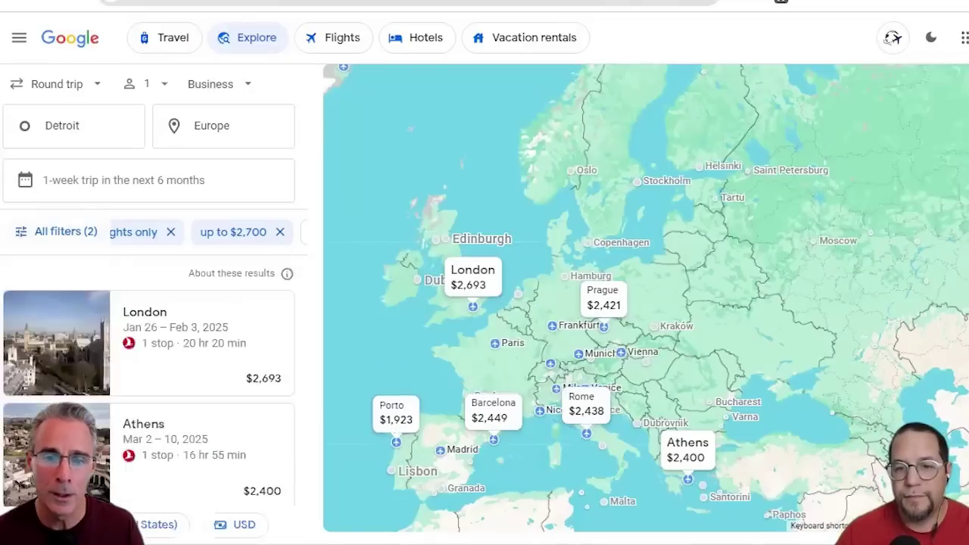
Check the Nice and Porto fares on the Europe map and open the full flight results for Porto.
scroll(671, 340, up, 2)
drag(671, 351, 924, 203)
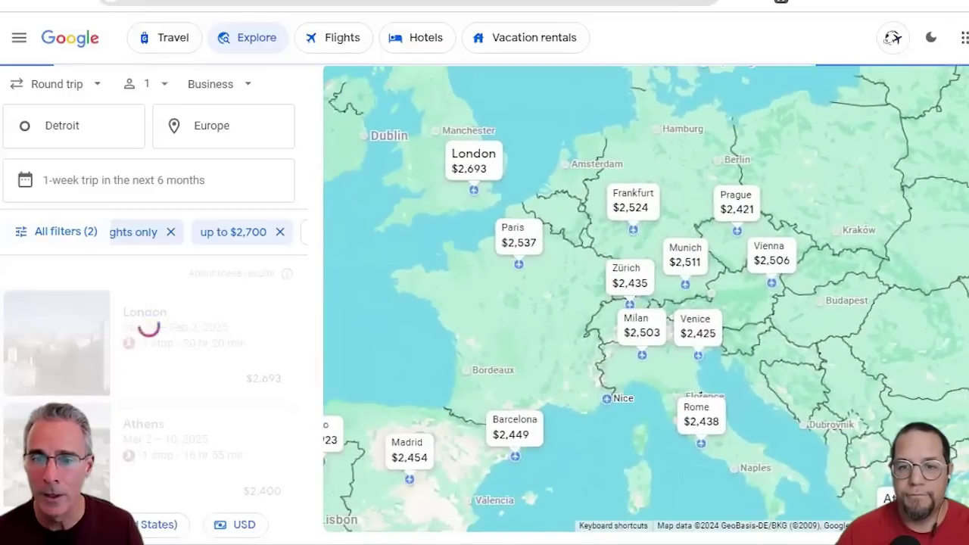
click(606, 398)
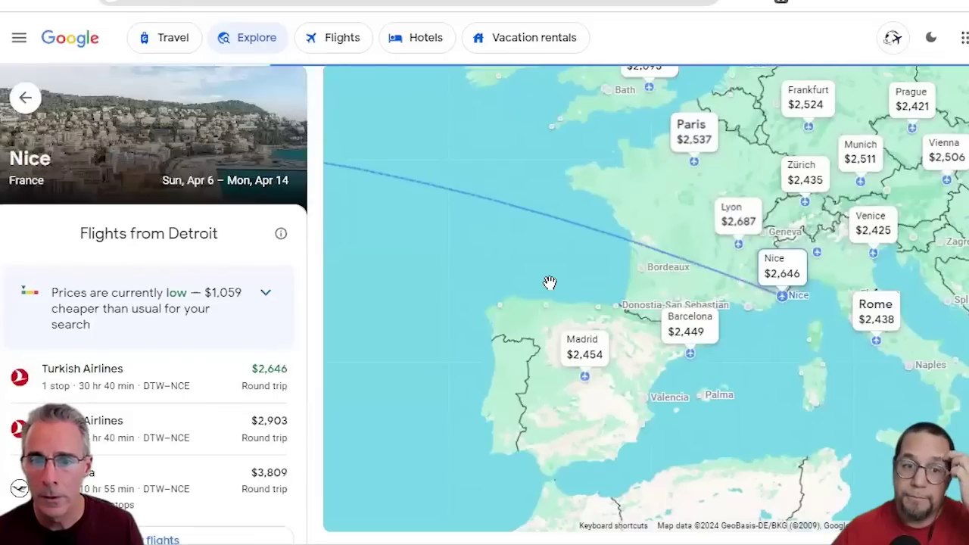
click(495, 363)
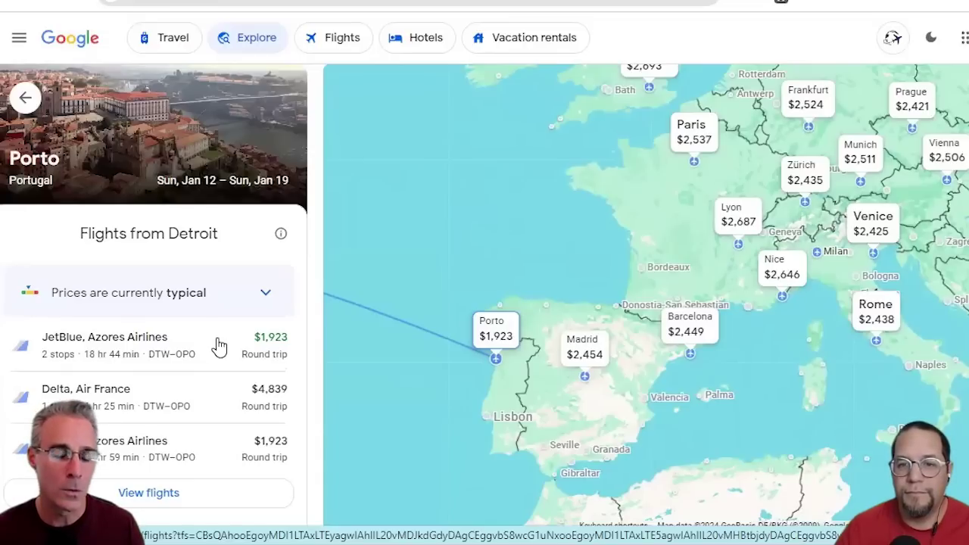
click(148, 493)
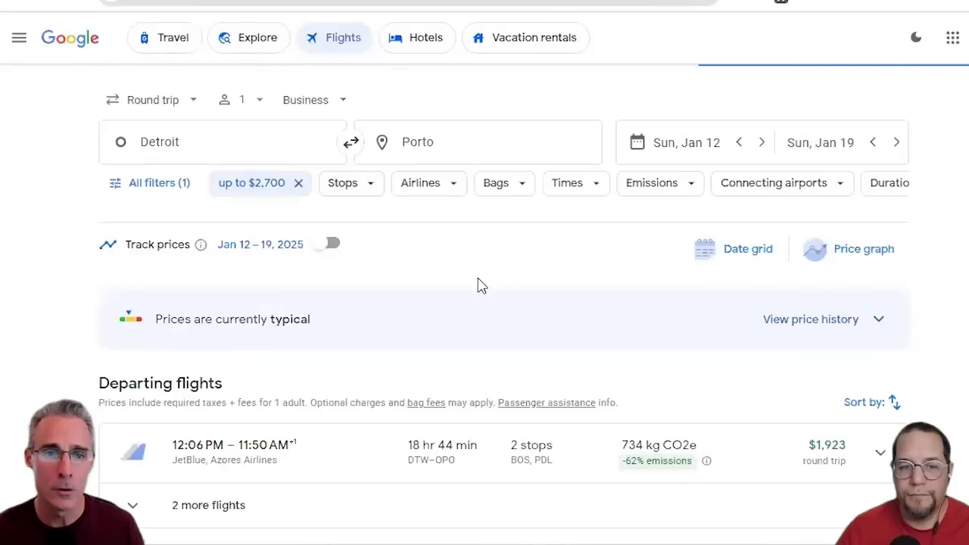
Exclude Azores Airlines from the Detroit to Porto flight results.
click(445, 187)
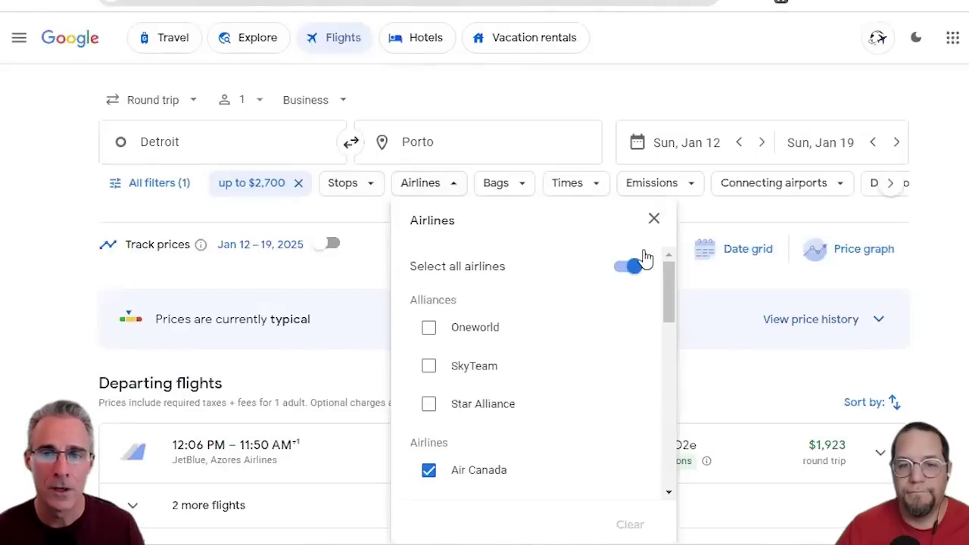
drag(670, 265, 676, 337)
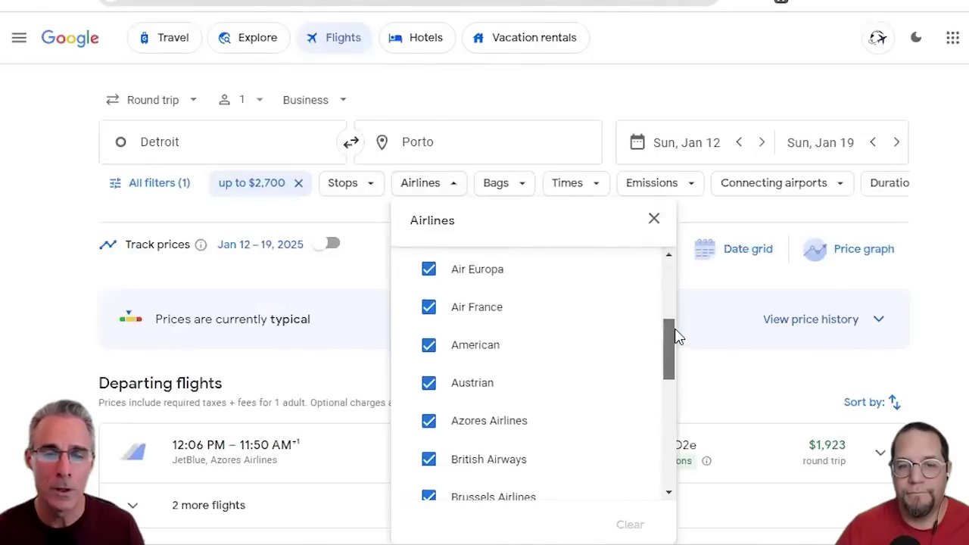
click(426, 422)
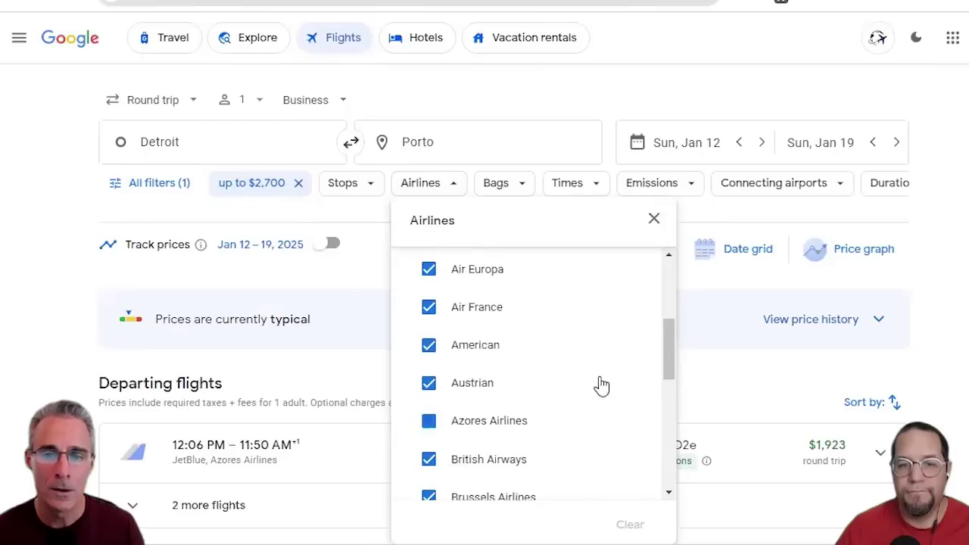
click(673, 356)
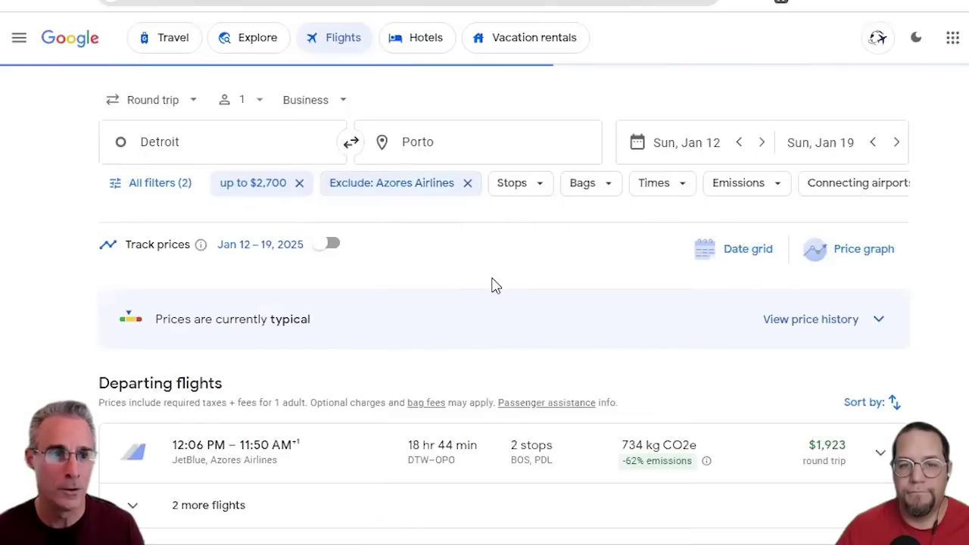
Remove the $2,700 price limit from the Porto search and look through the airlines still included.
click(299, 183)
click(280, 190)
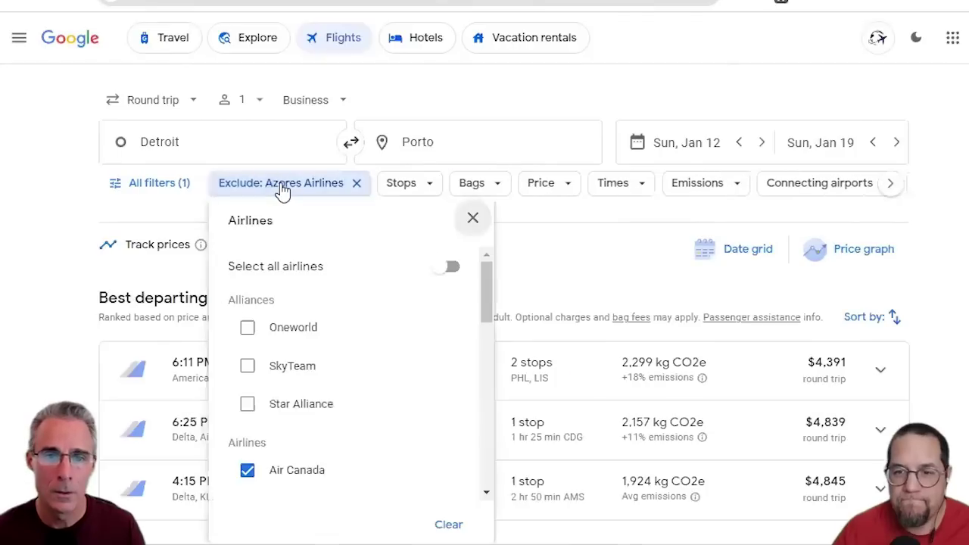
drag(487, 281, 484, 448)
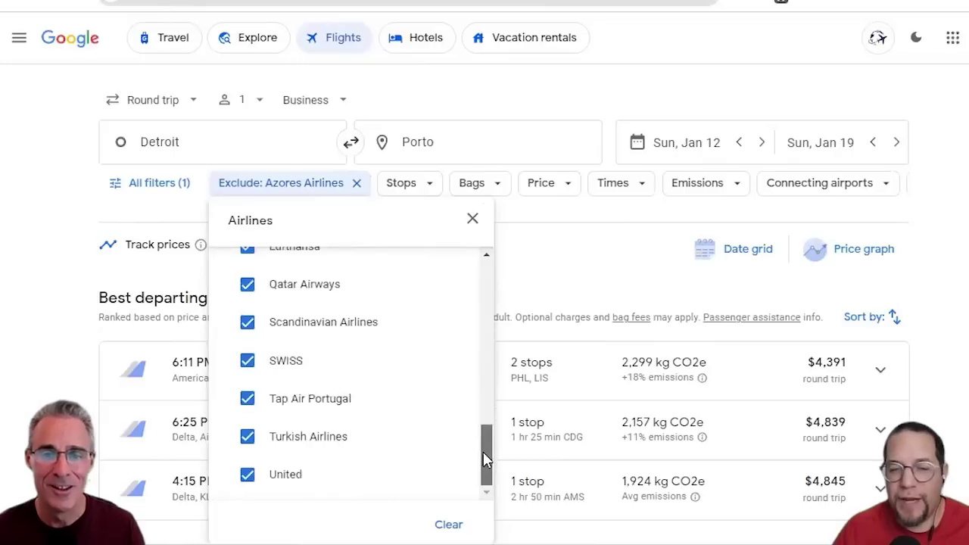
click(43, 262)
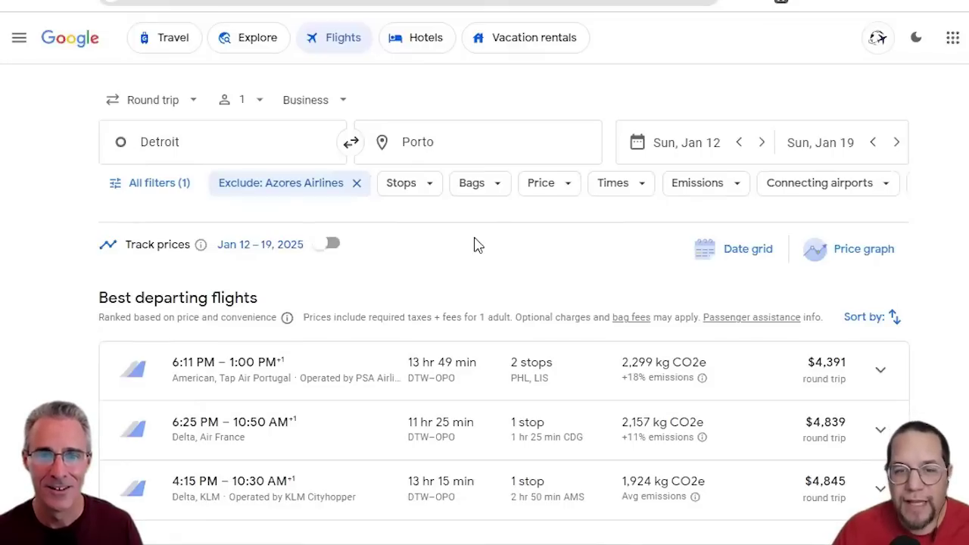
Change the destination to the continent of Europe for a 1-week trip in the next 6 months and check the Barcelona fares.
click(482, 137)
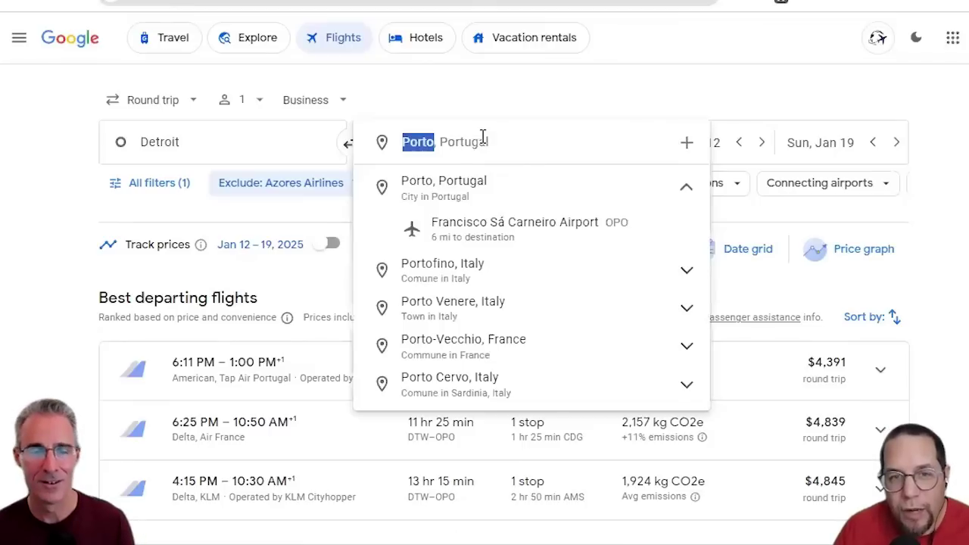
text(europe)
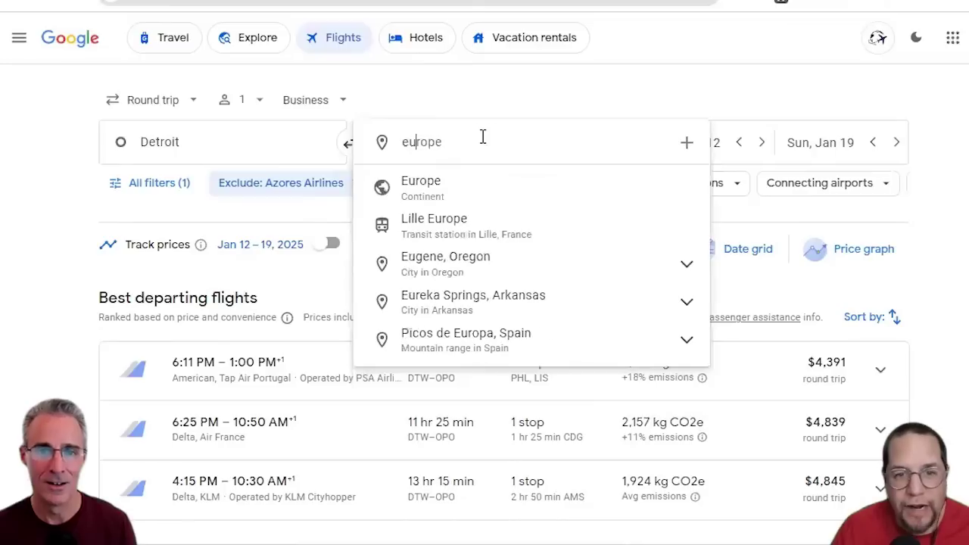
click(423, 190)
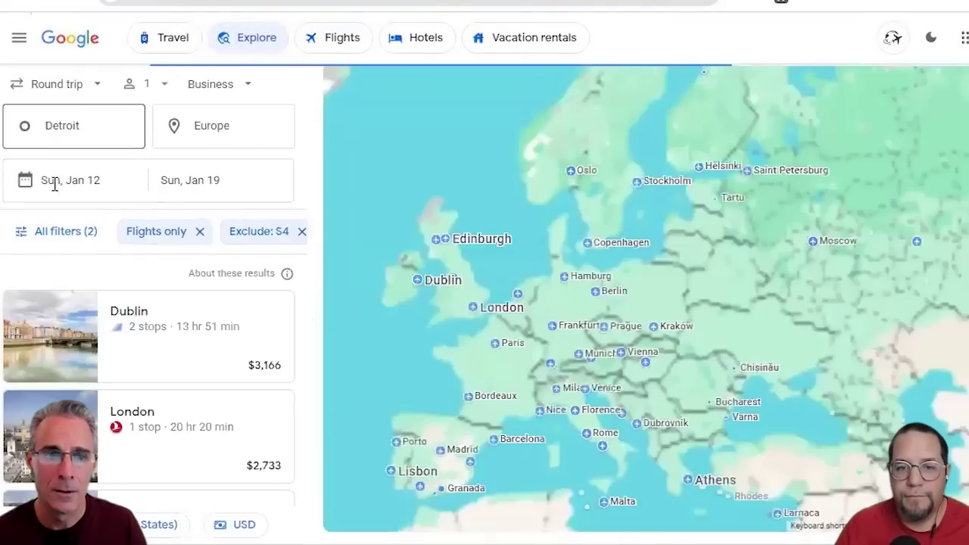
click(94, 179)
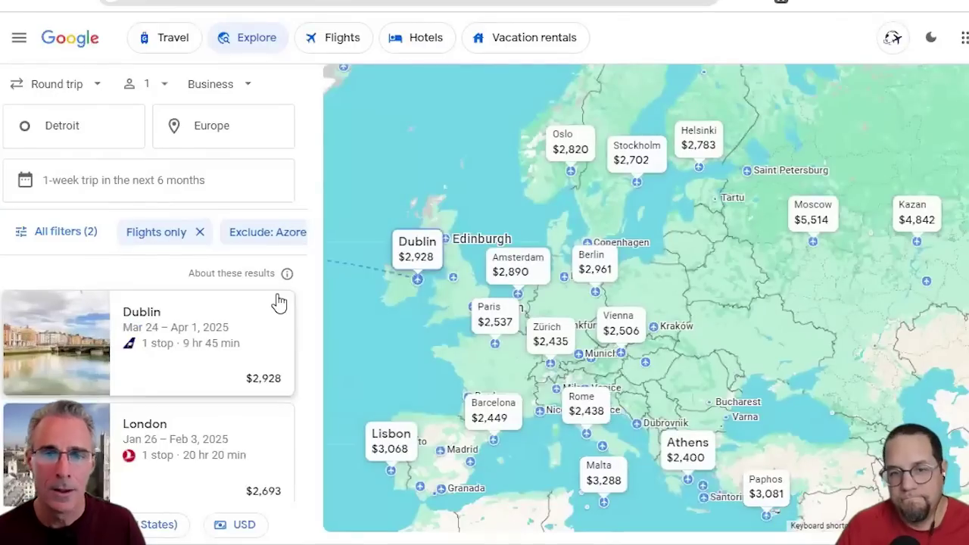
click(496, 422)
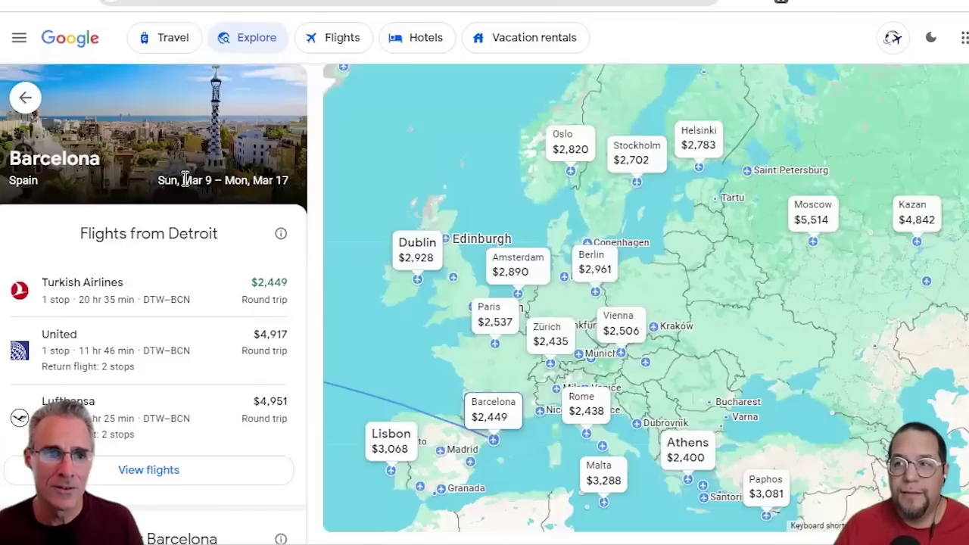
click(27, 103)
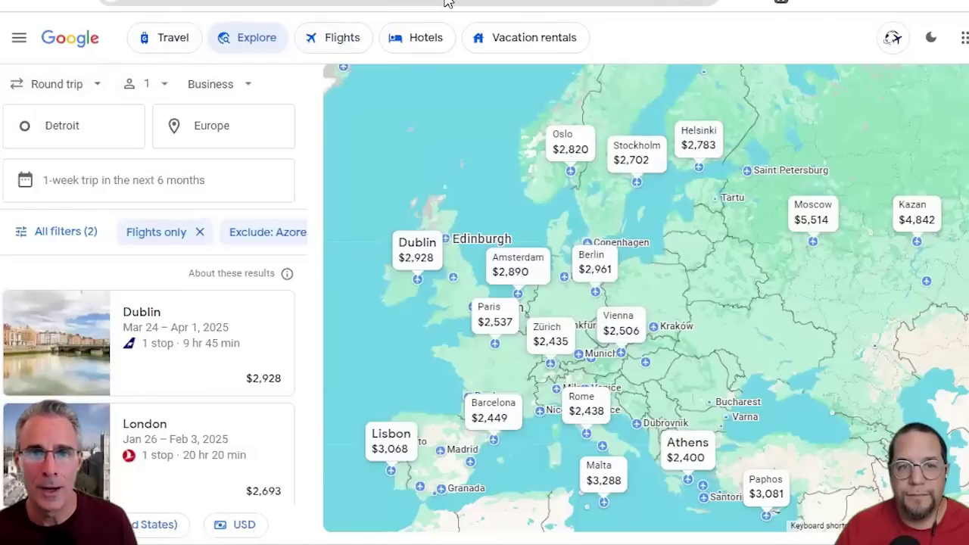
Add Chicago O'Hare, New York and Washington as departure points alongside Detroit in a new flight search and explore fares to Europe.
click(330, 44)
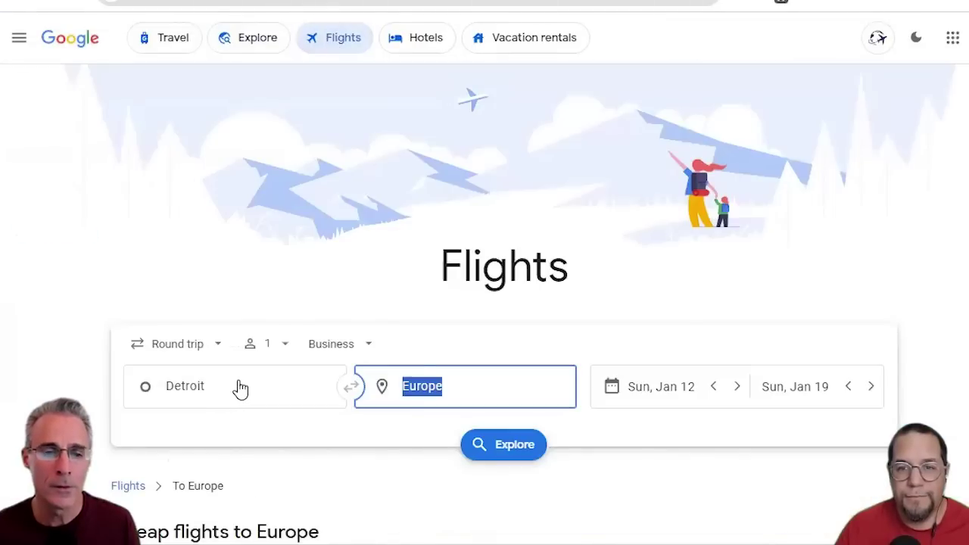
click(236, 386)
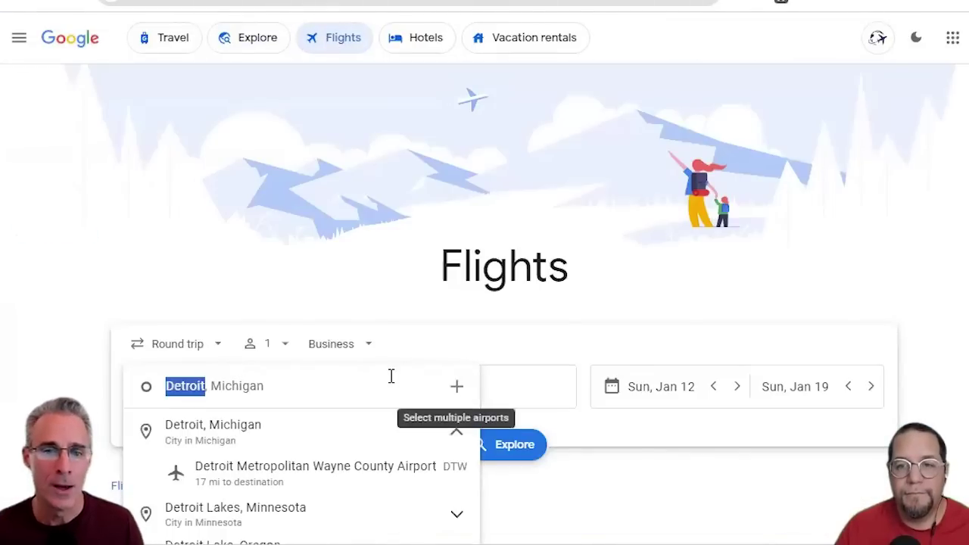
click(457, 389)
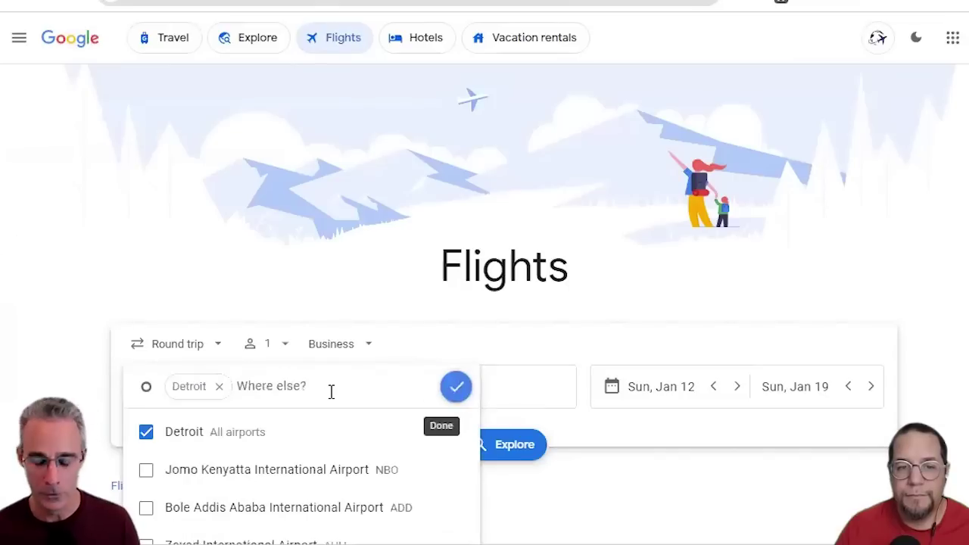
text(chicago)
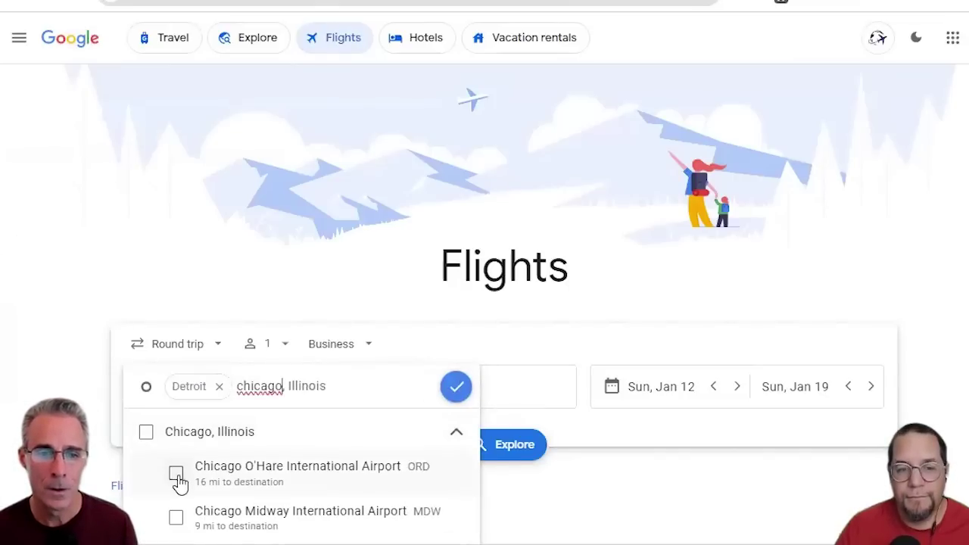
click(175, 472)
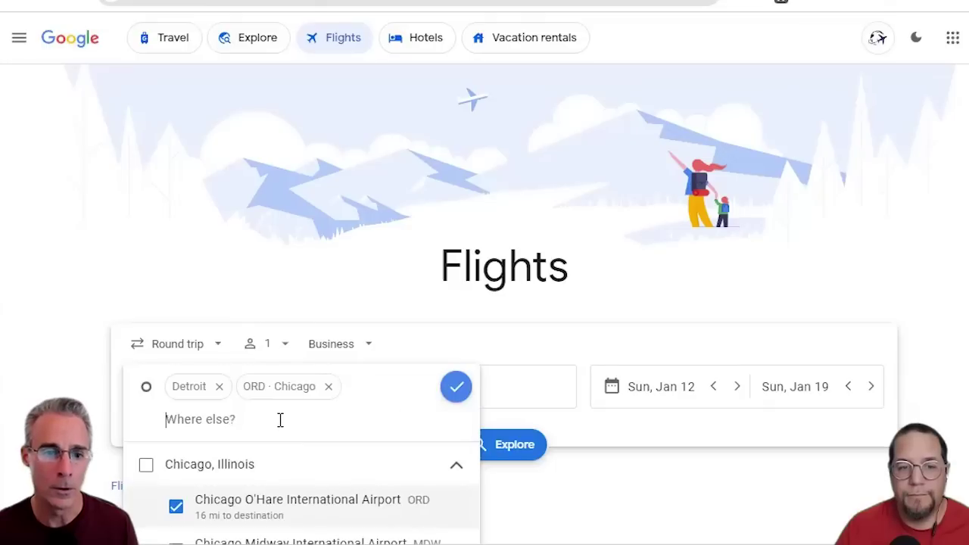
text(nyc)
click(145, 466)
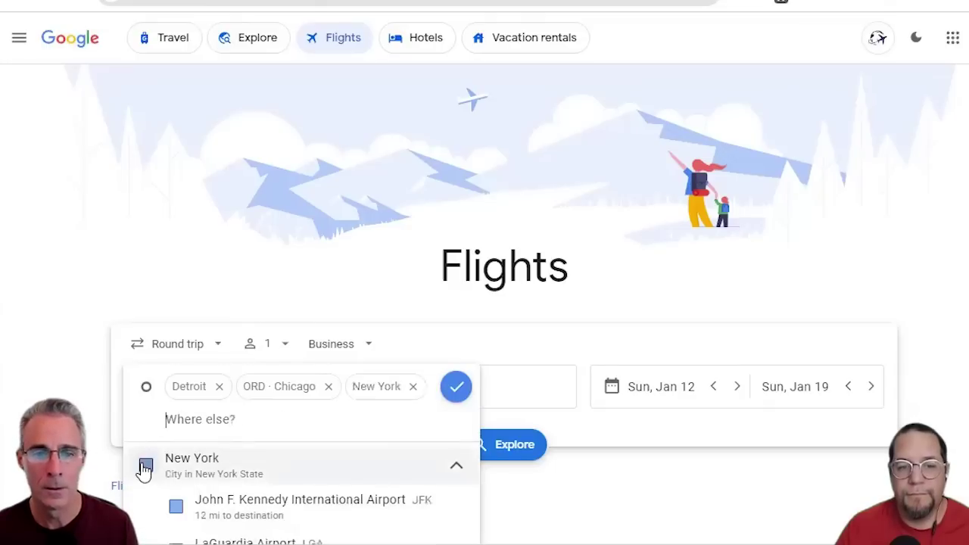
text(washington)
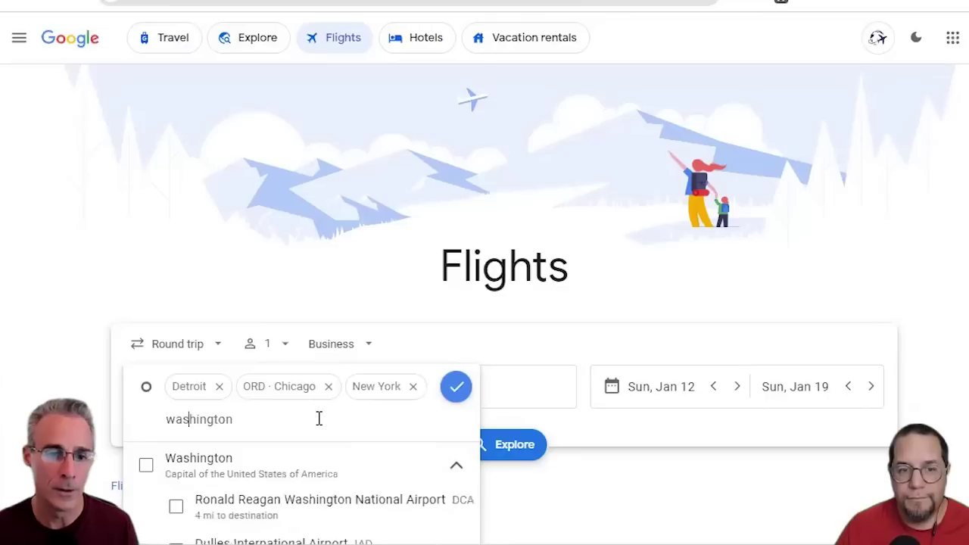
click(147, 467)
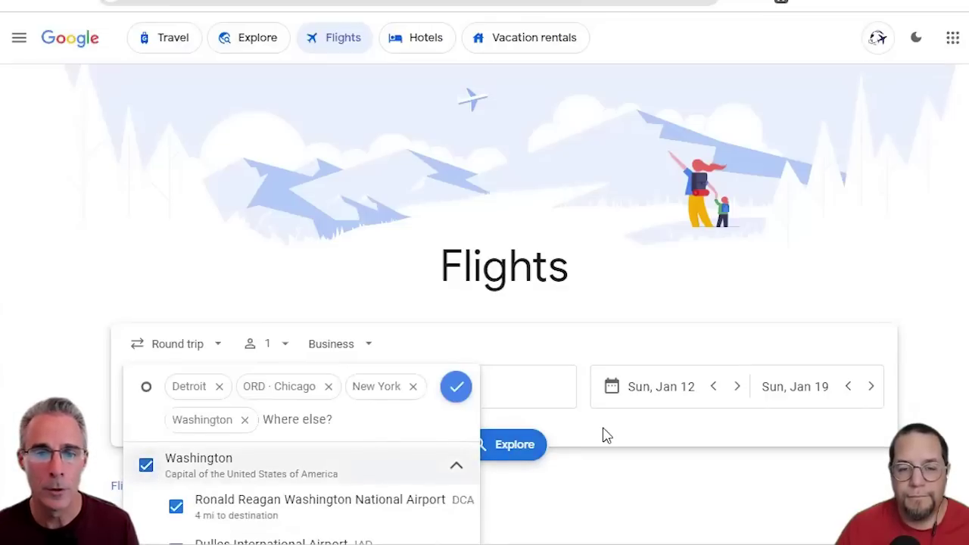
click(456, 386)
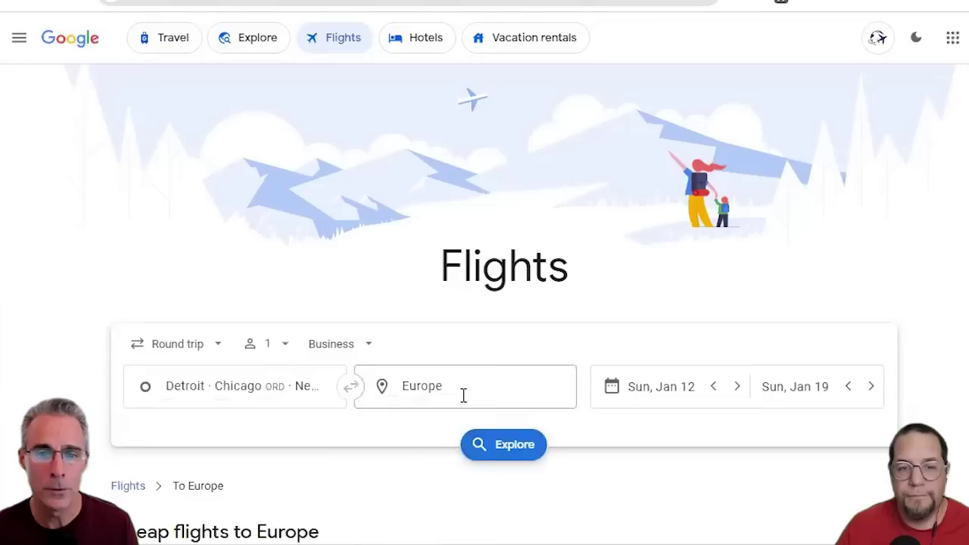
click(508, 446)
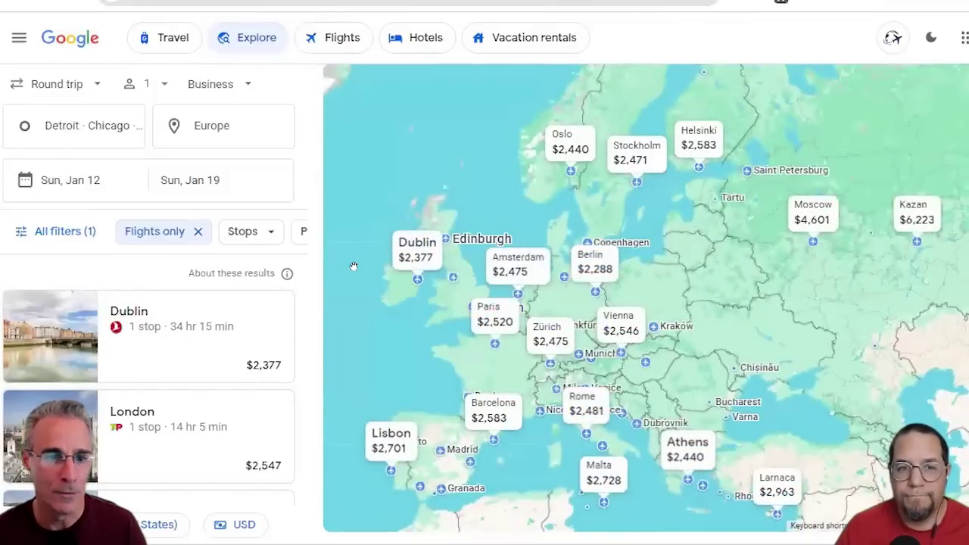
Limit the Europe fares on the Explore map to prices up to $2,400.
click(56, 236)
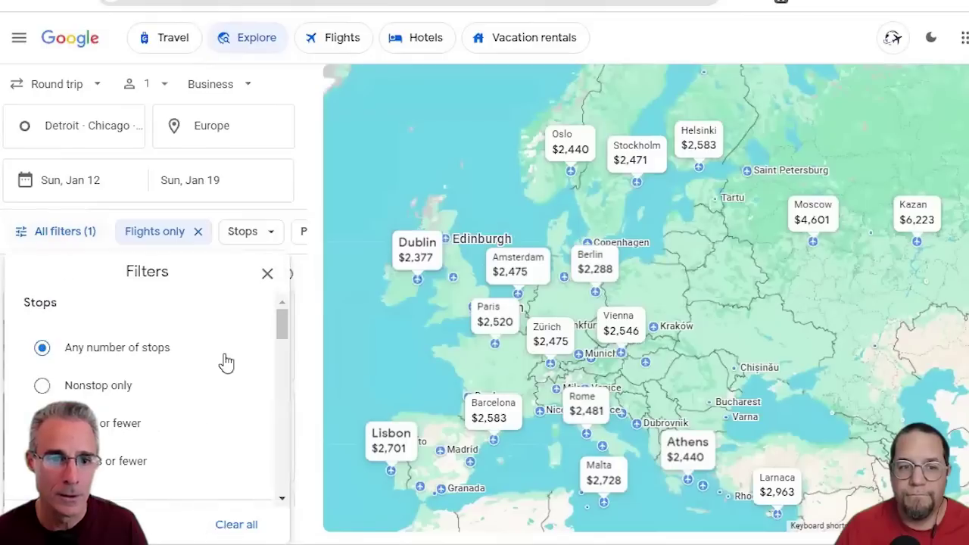
scroll(286, 369, down, 5)
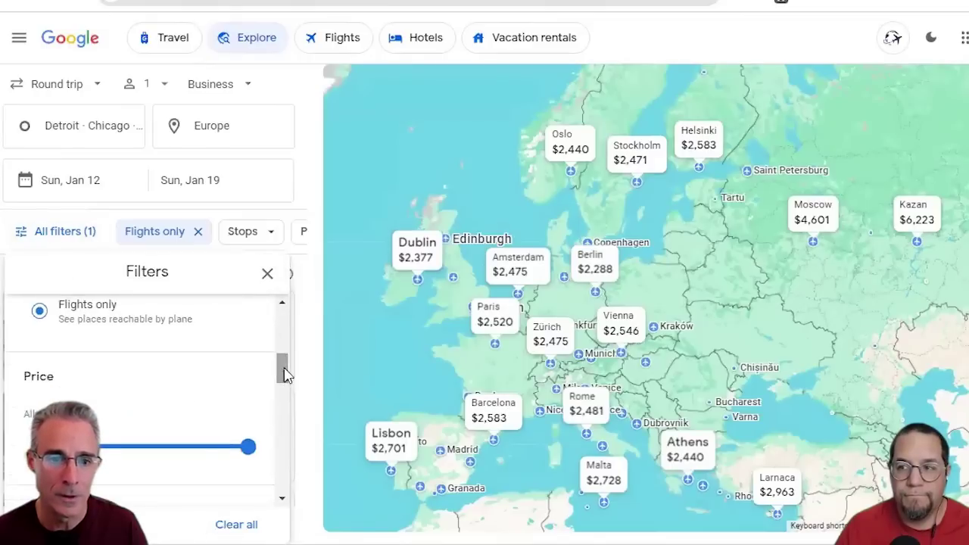
drag(249, 454, 97, 459)
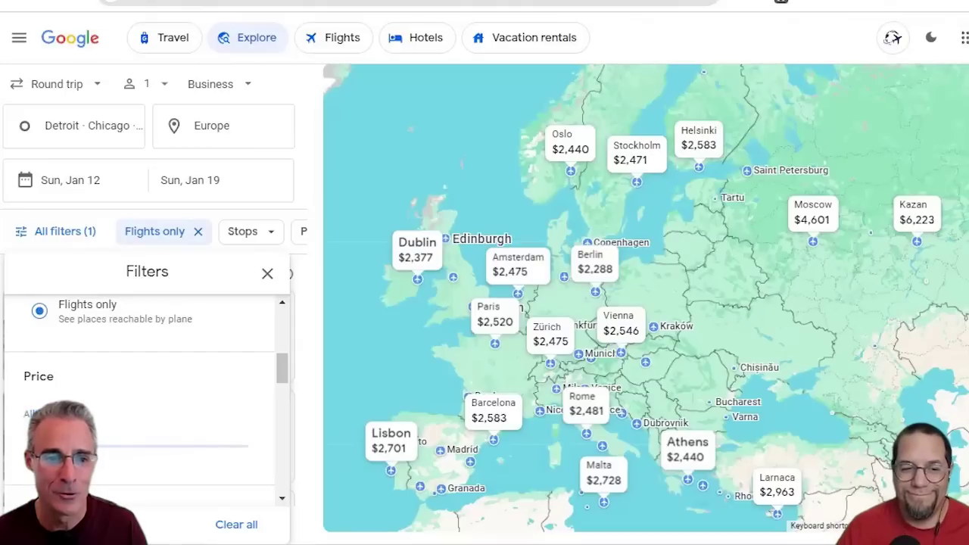
drag(96, 459, 84, 459)
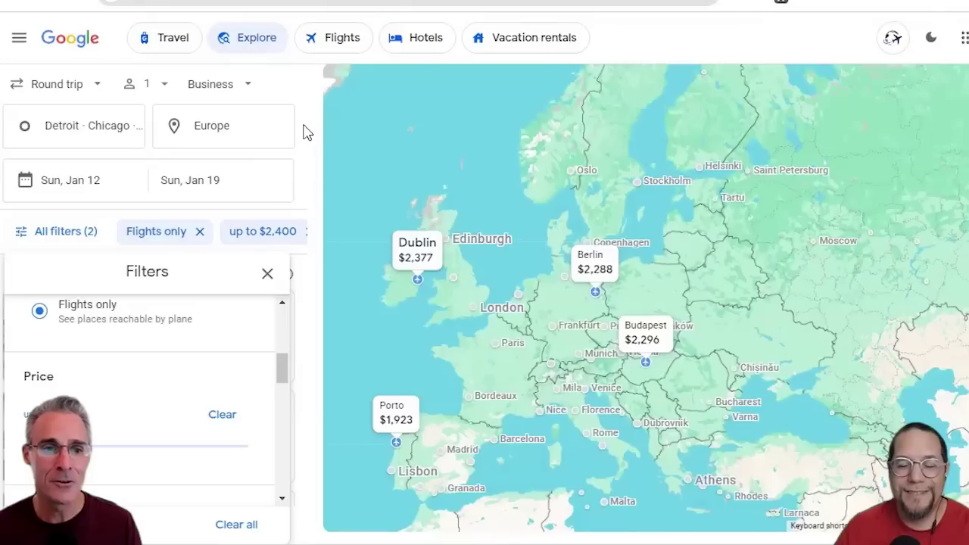
Switch the Explore search to one way and remove Chicago, New York and Washington, leaving only Detroit as the departure point.
click(59, 89)
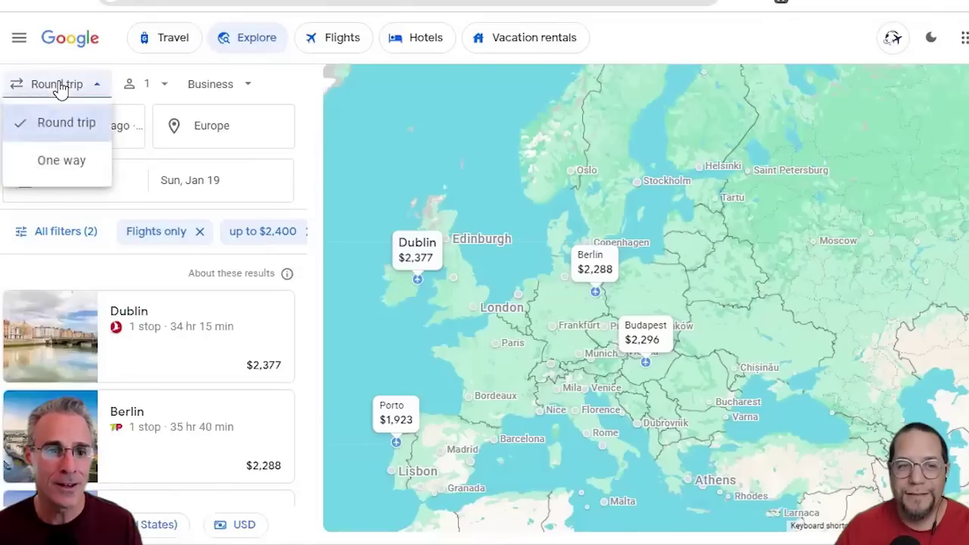
click(52, 160)
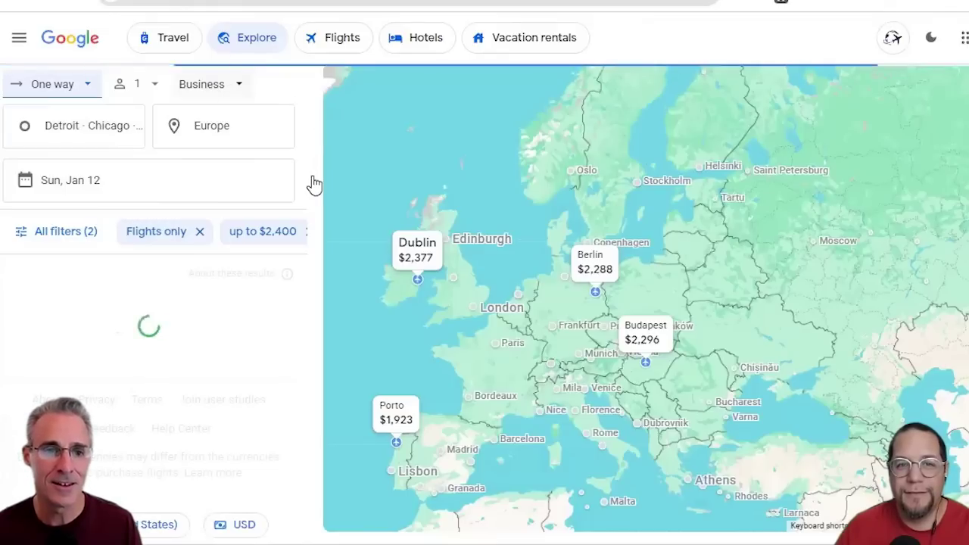
click(85, 125)
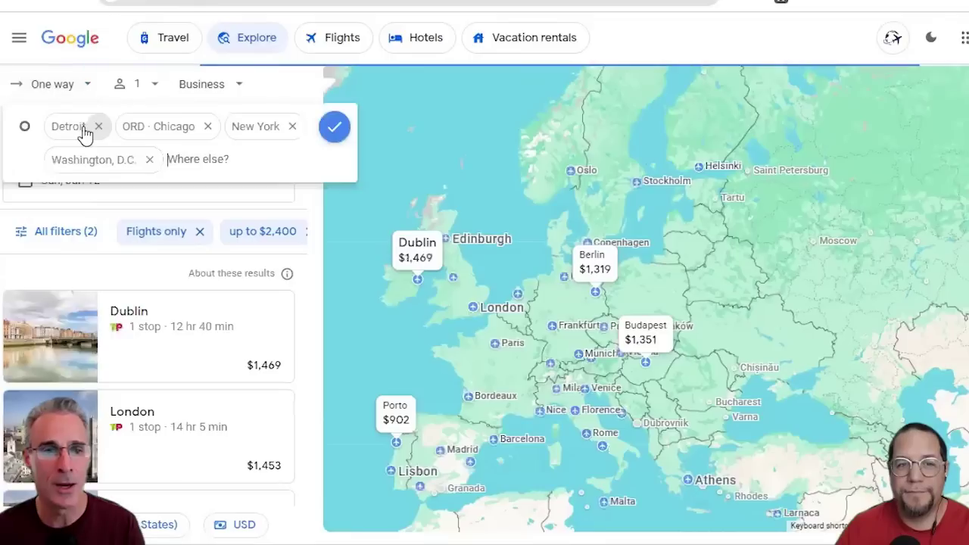
click(209, 127)
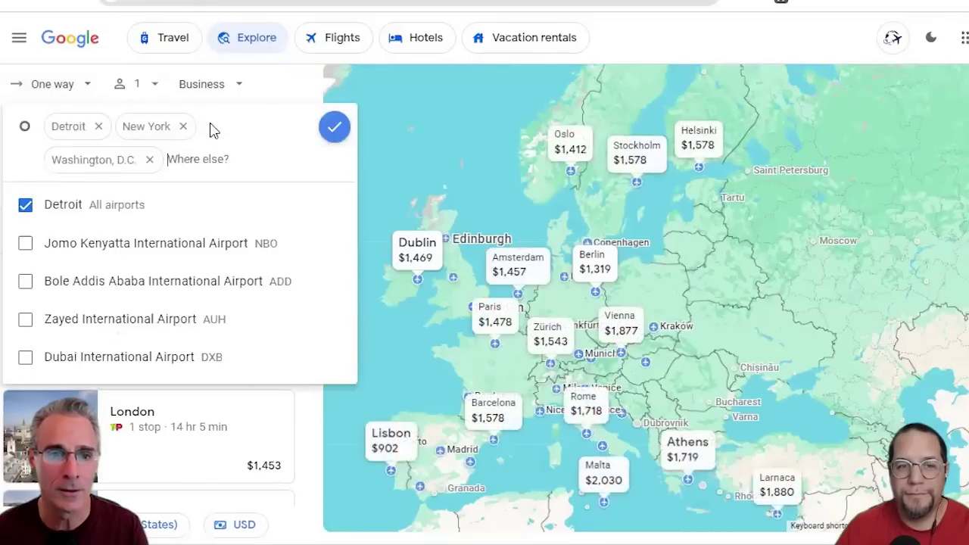
click(180, 127)
click(221, 126)
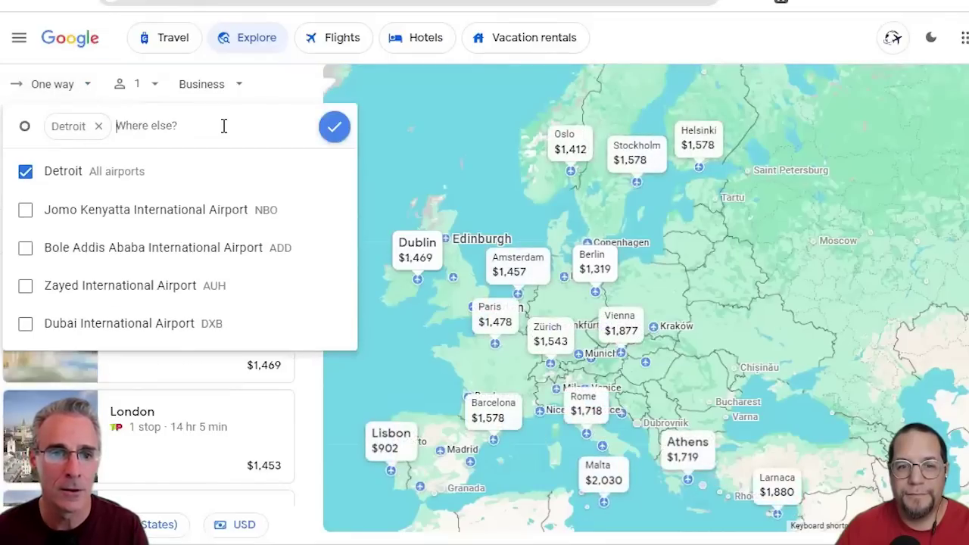
click(336, 130)
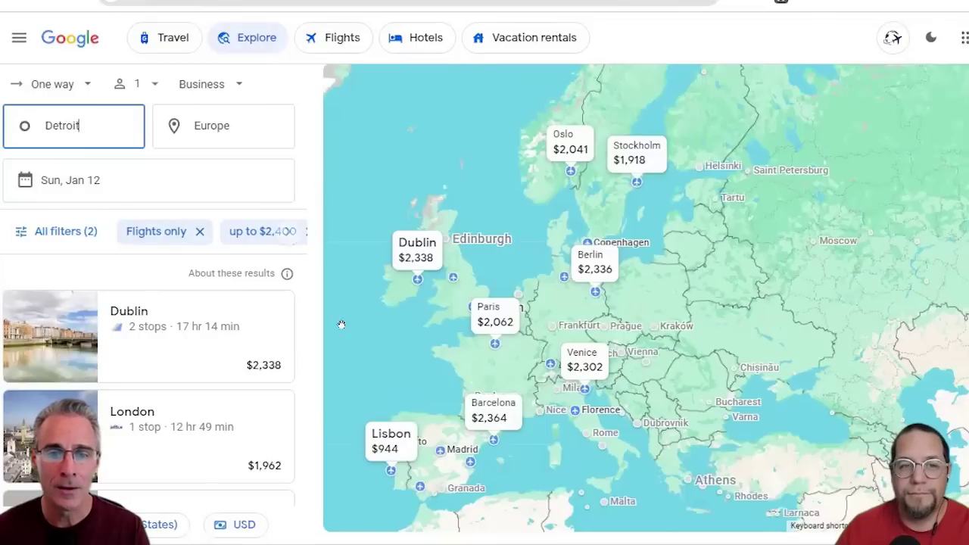
Check the one-way Detroit to Lisbon fares, compare the other map prices, and return to the Europe results.
click(394, 457)
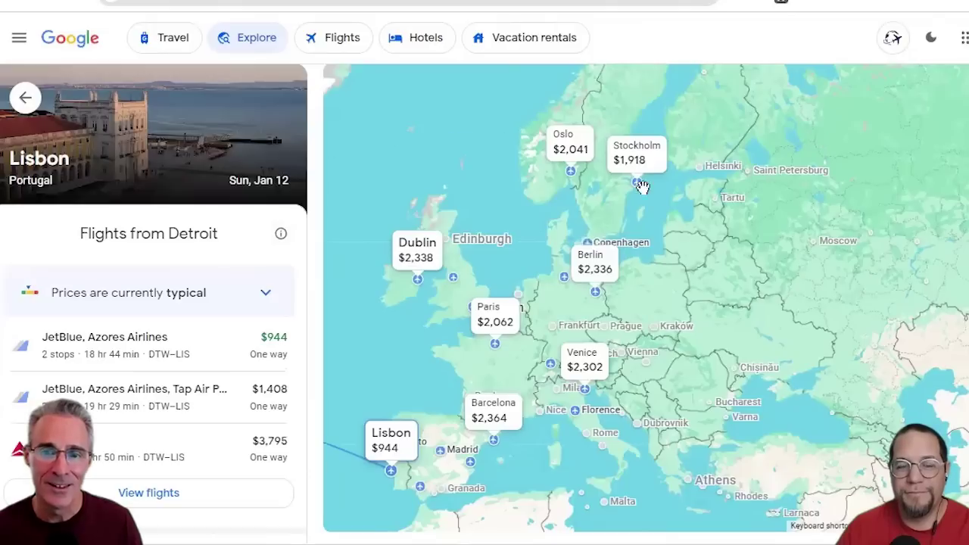
mouse_move(639, 182)
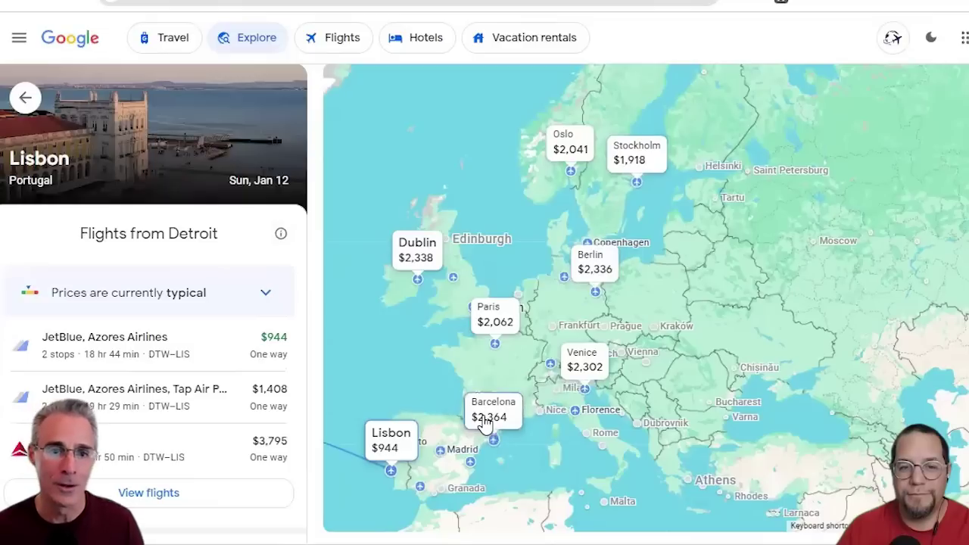
click(25, 99)
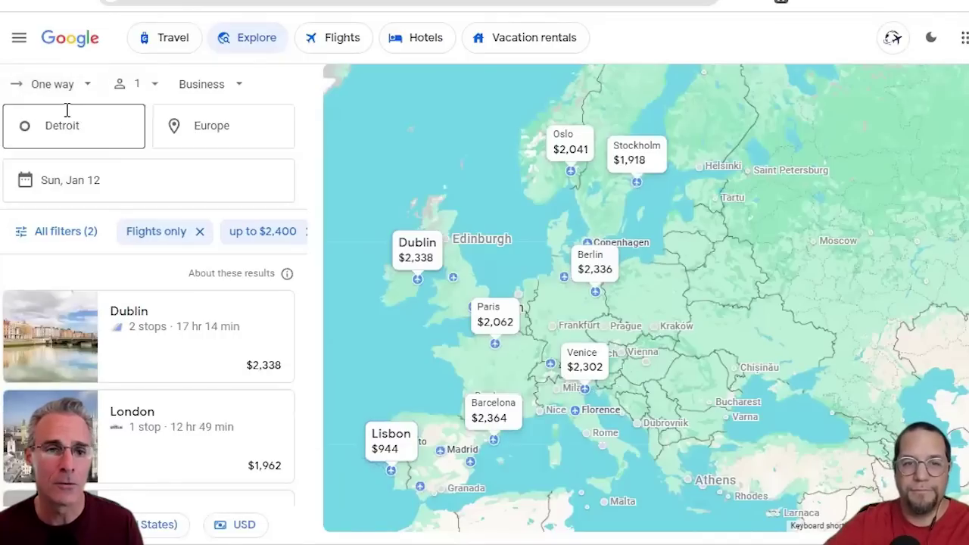
Go to the flight search and set the departure to Lisbon's Humberto Delgado Airport (LIS).
click(109, 125)
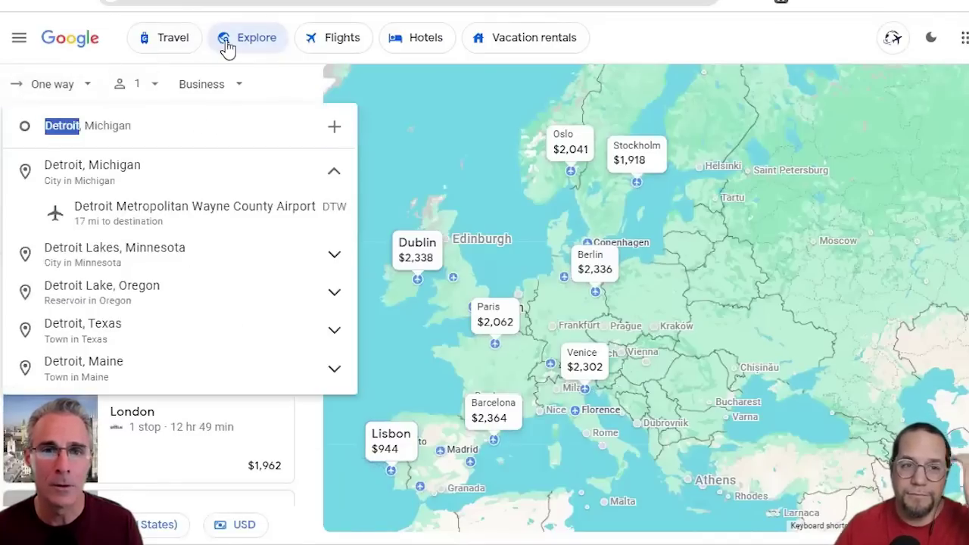
click(342, 39)
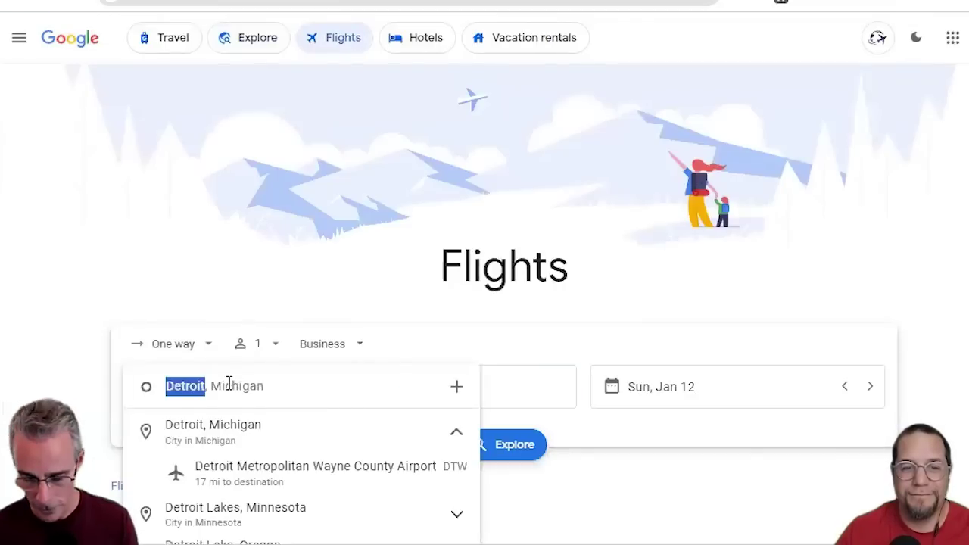
text(p)
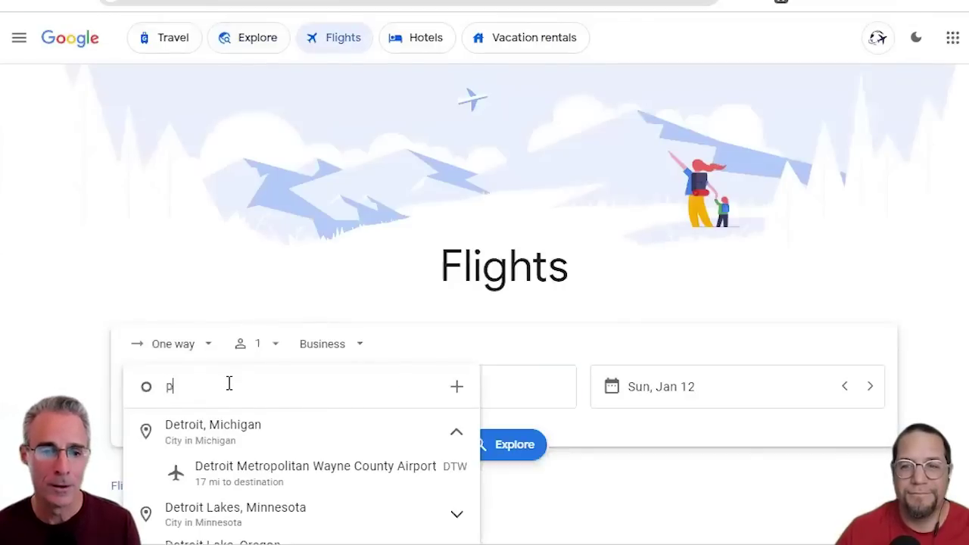
key(BackSpace)
key(BackSpace)
text(lisbon, Portugal)
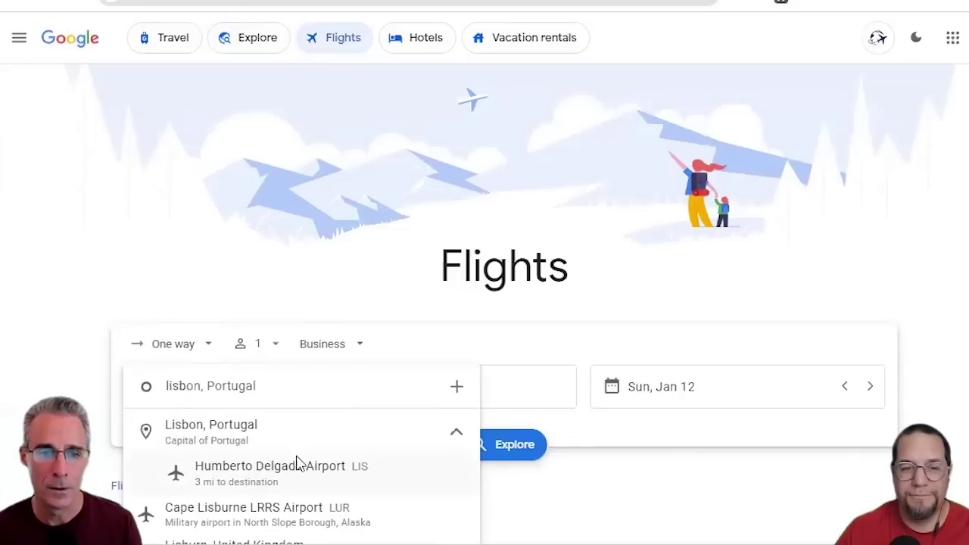
click(333, 479)
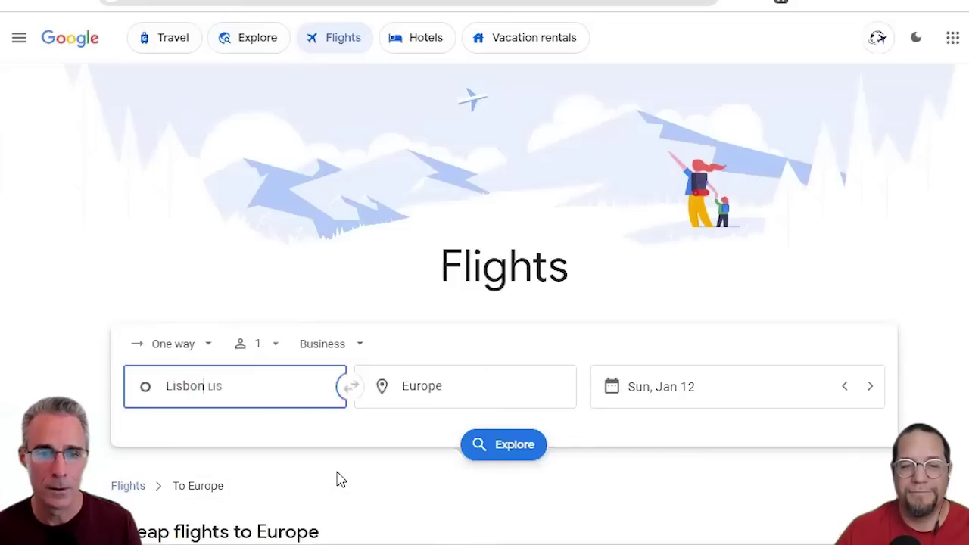
Add Porto's Francisco Sá Carneiro Airport (OPO) as a second departure point alongside Lisbon.
click(279, 381)
click(452, 388)
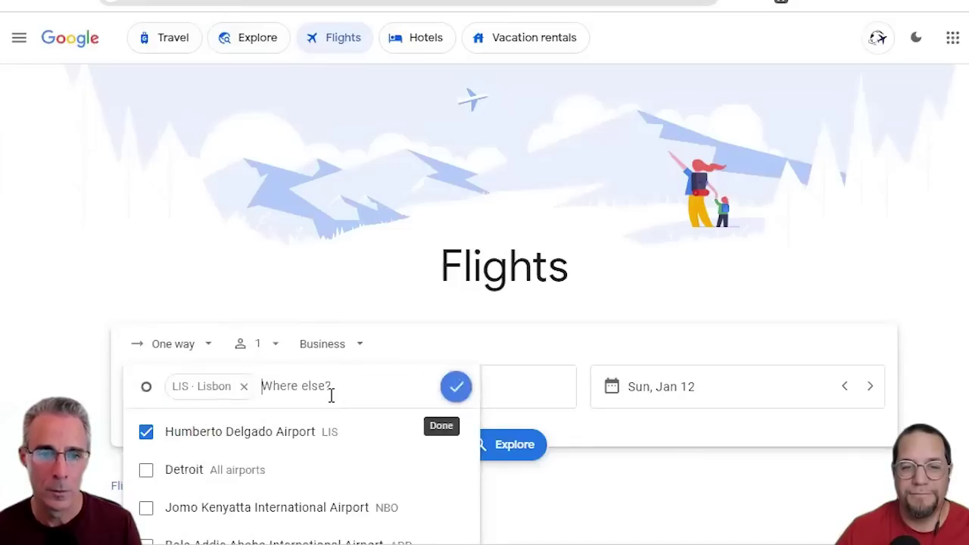
text(porto, Portugal)
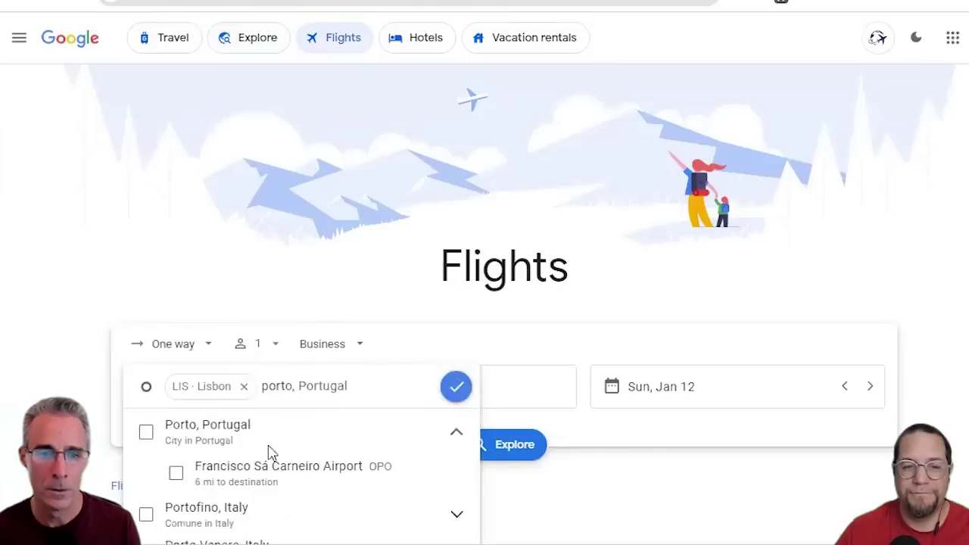
click(175, 474)
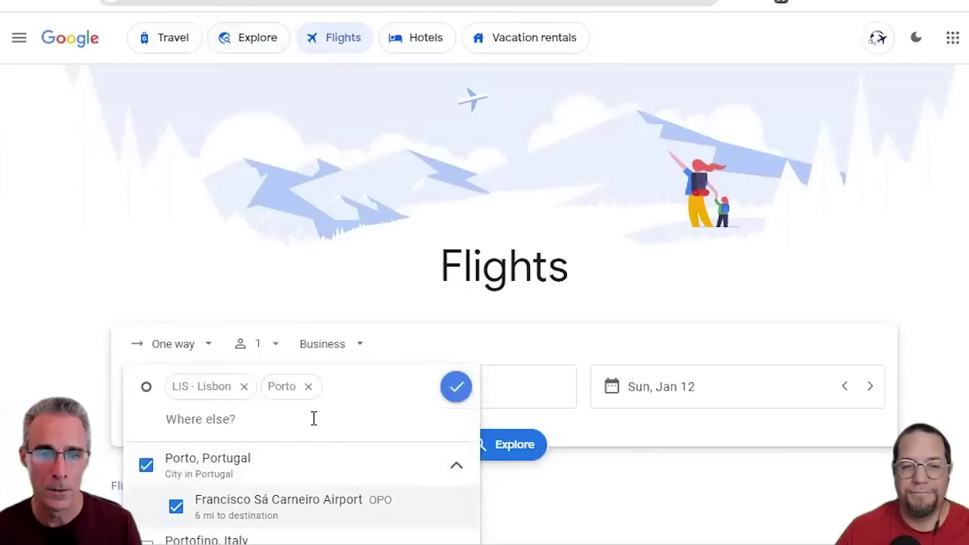
Add Stockholm Arlanda (ARN) and Barcelona-El Prat (BCN) as further departure airports and confirm the list.
text(osl)
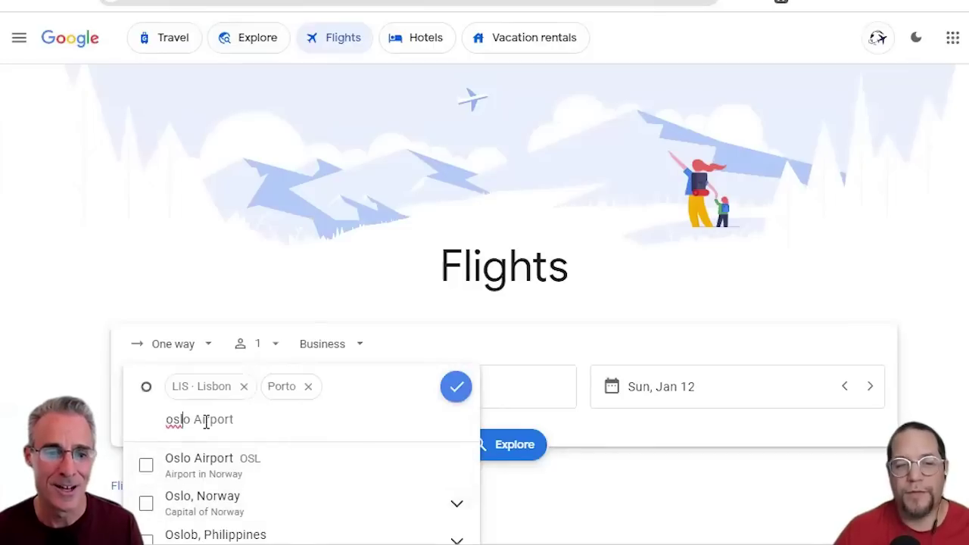
double_click(171, 419)
text(ar)
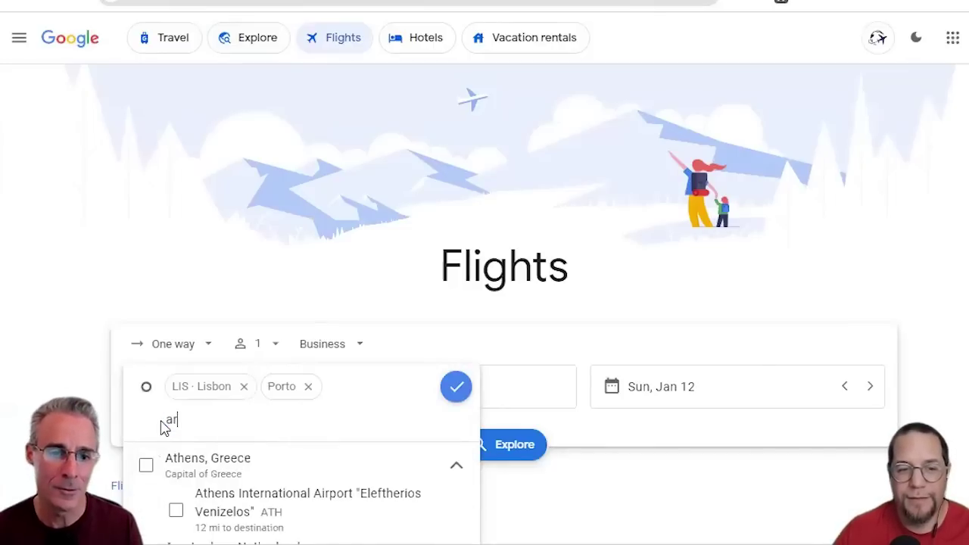
text(n)
click(146, 464)
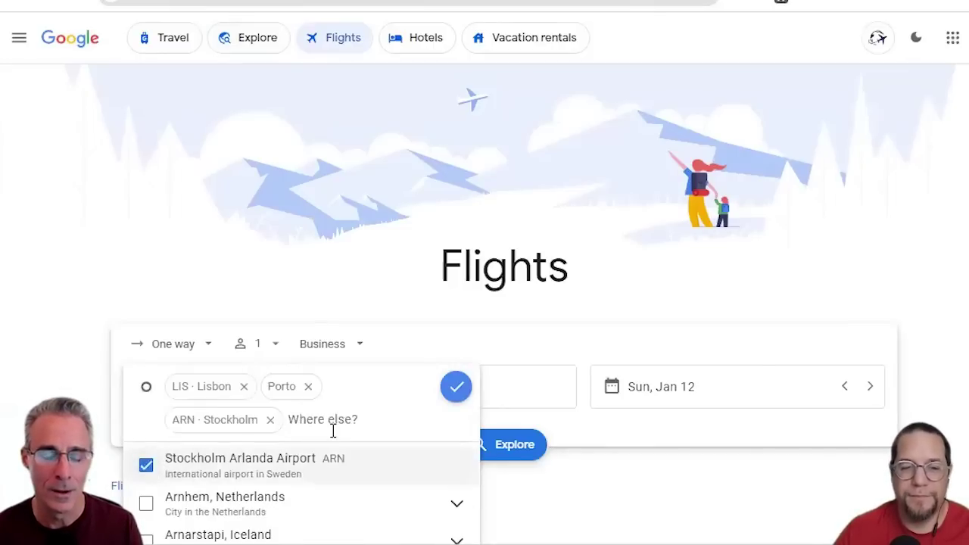
text(bcn)
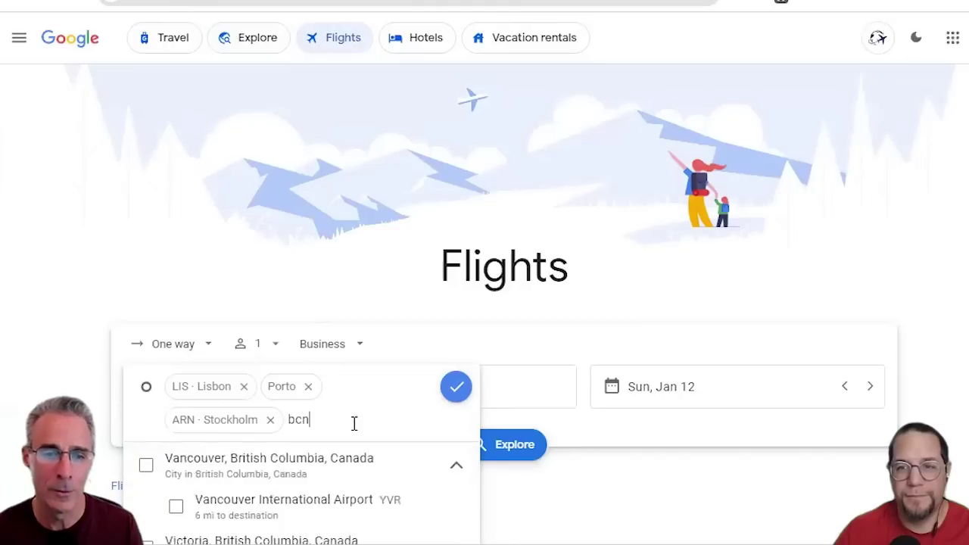
click(147, 465)
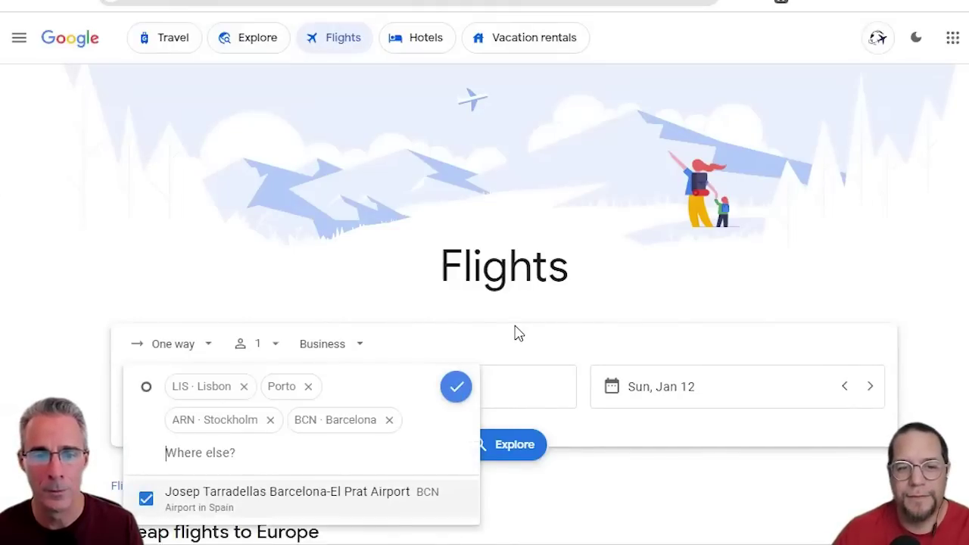
click(463, 387)
Set the destination to Detroit Metropolitan Wayne County Airport (DTW).
click(463, 388)
text(dtw)
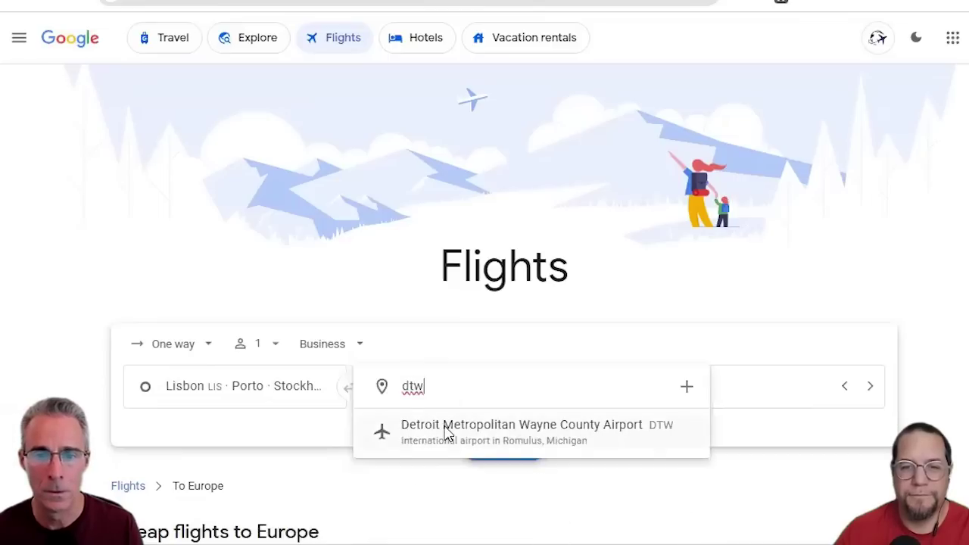
click(445, 432)
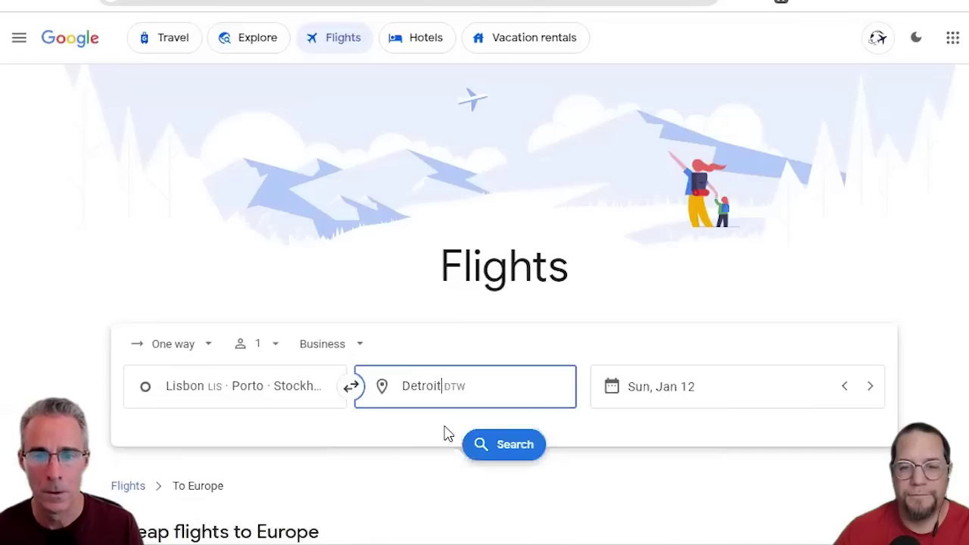
Set the departure date to Sunday, March 23 and search for the one-way business flights.
click(688, 393)
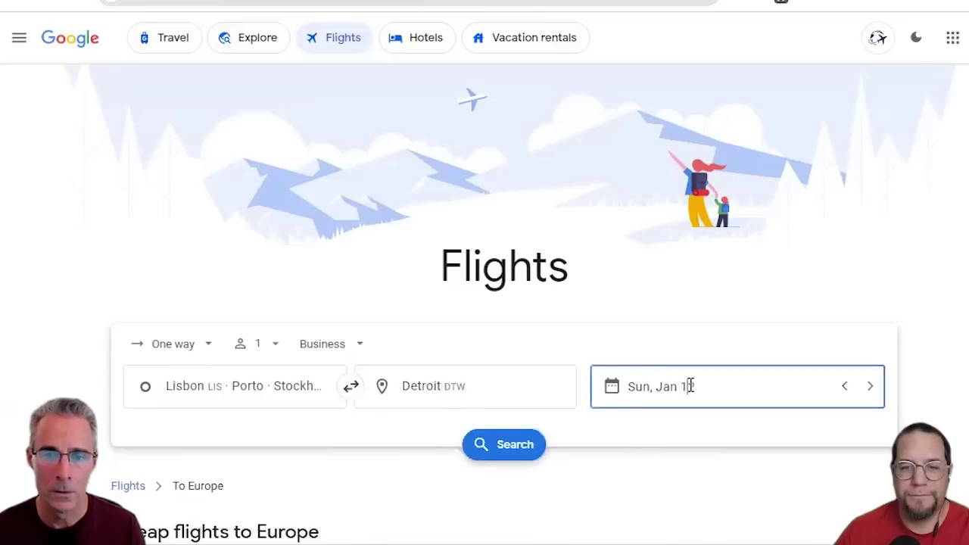
click(898, 331)
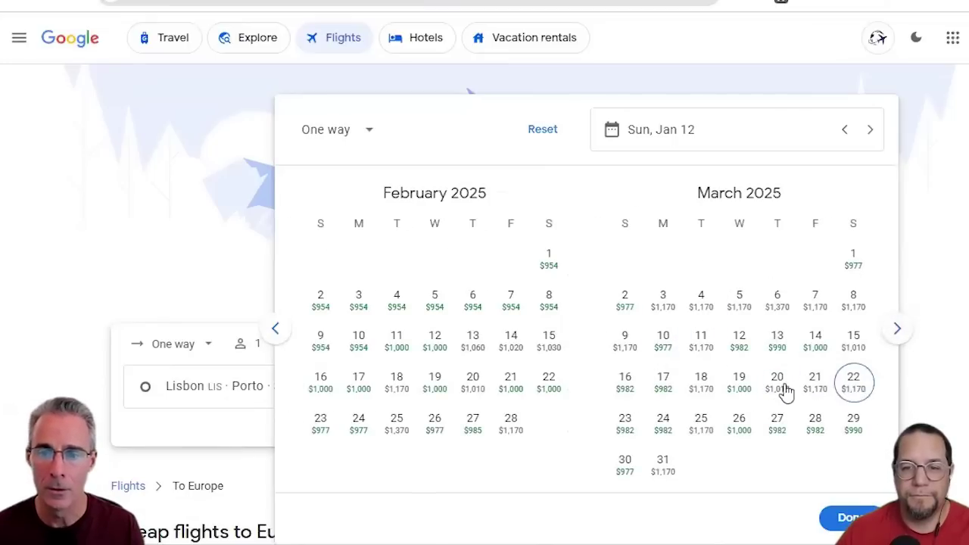
click(624, 422)
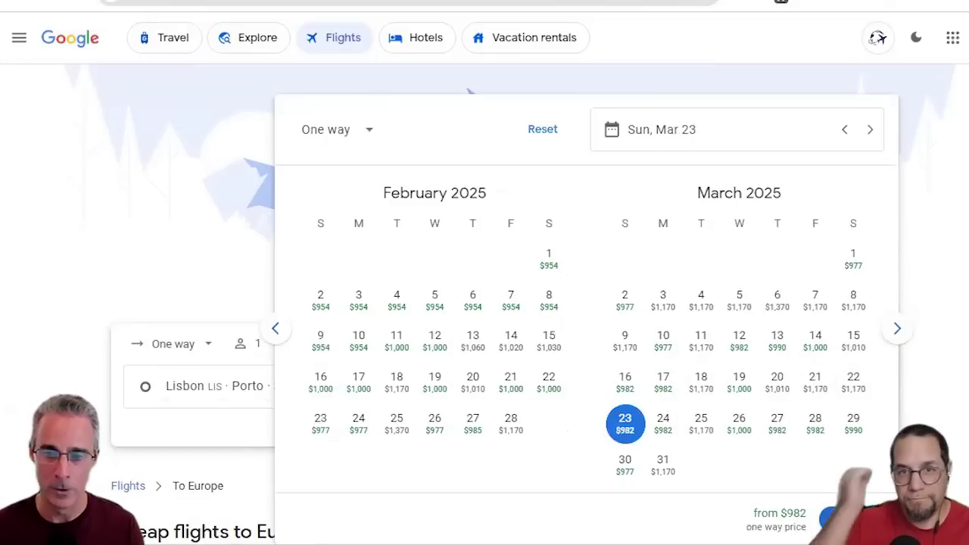
click(836, 518)
click(507, 446)
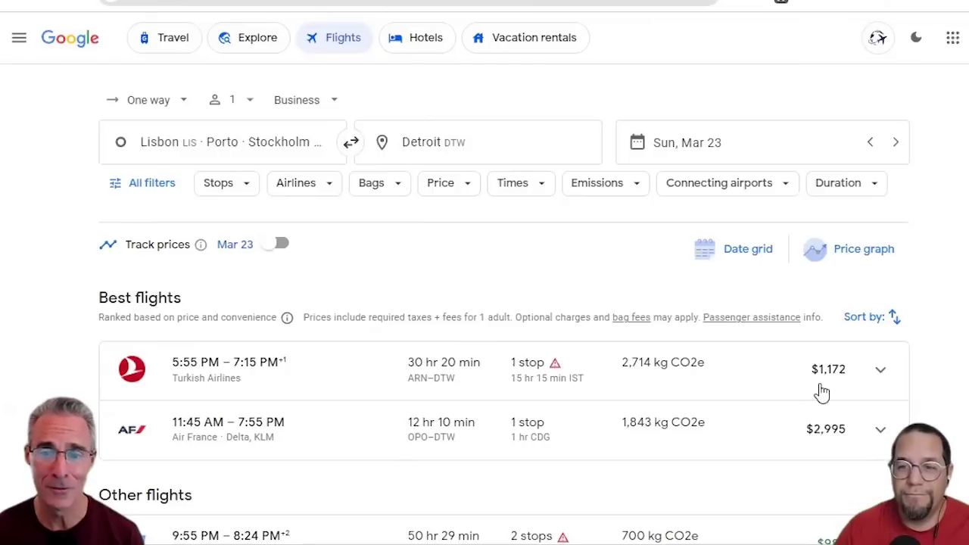
Expand the Turkish Airlines flight from Stockholm to Detroit and examine its legs, layover and seat types.
click(878, 374)
scroll(941, 341, down, 3)
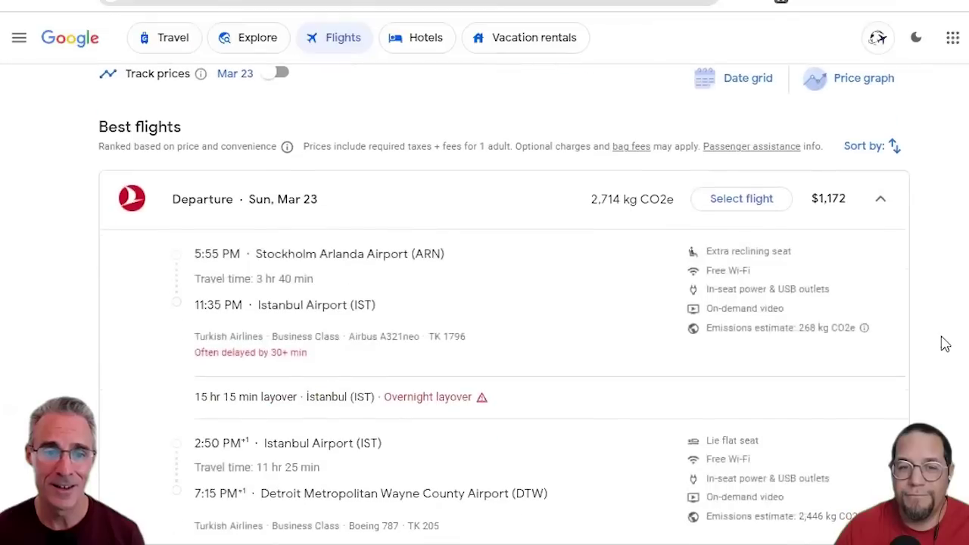
scroll(593, 330, down, 1)
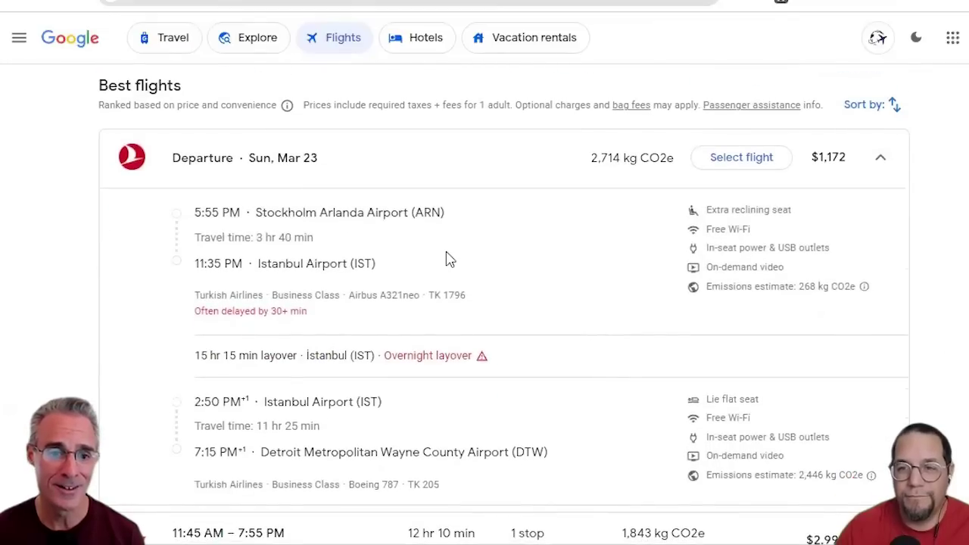
scroll(307, 353, down, 1)
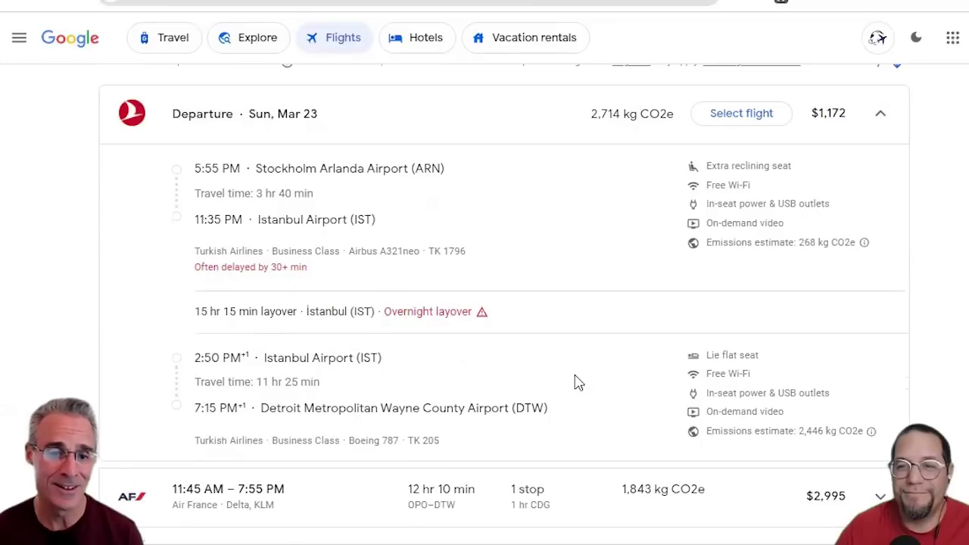
scroll(633, 370, down, 1)
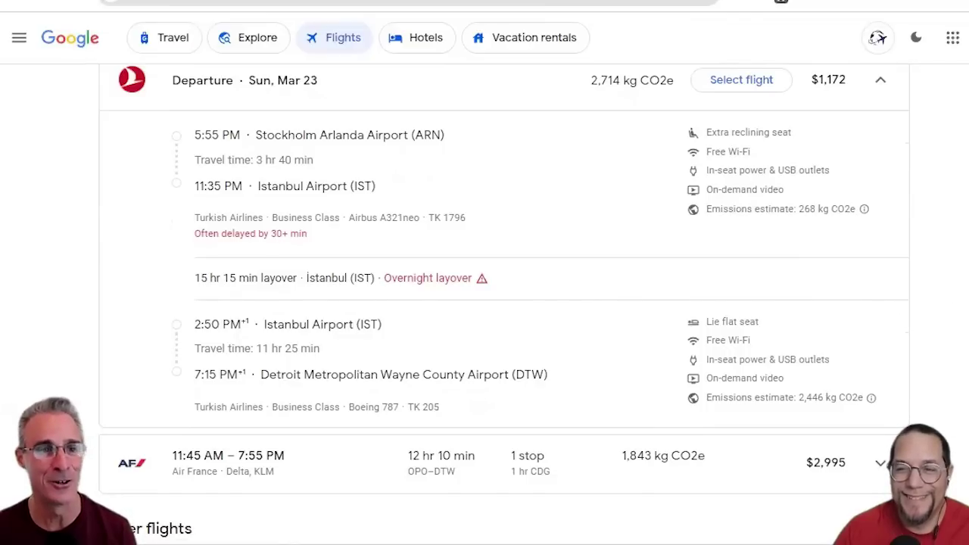
scroll(966, 298, up, 3)
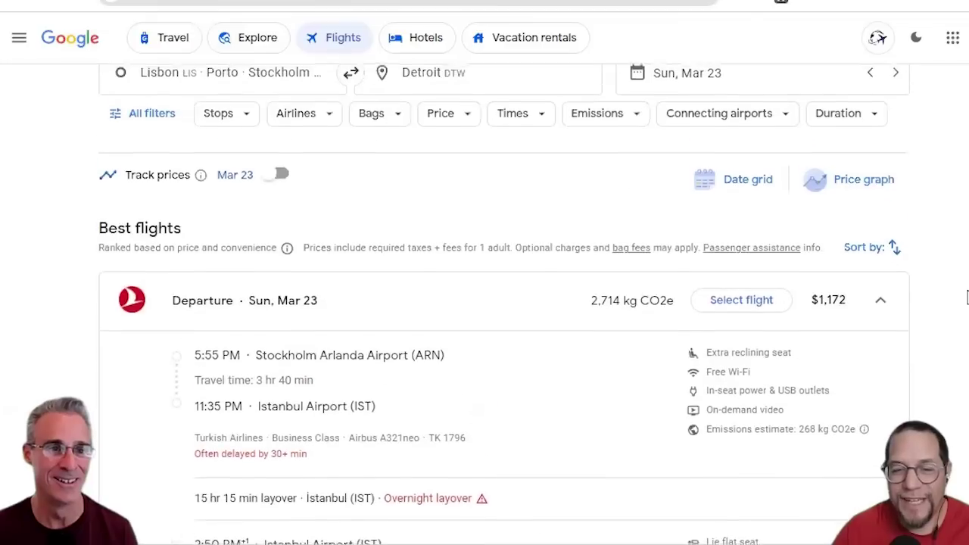